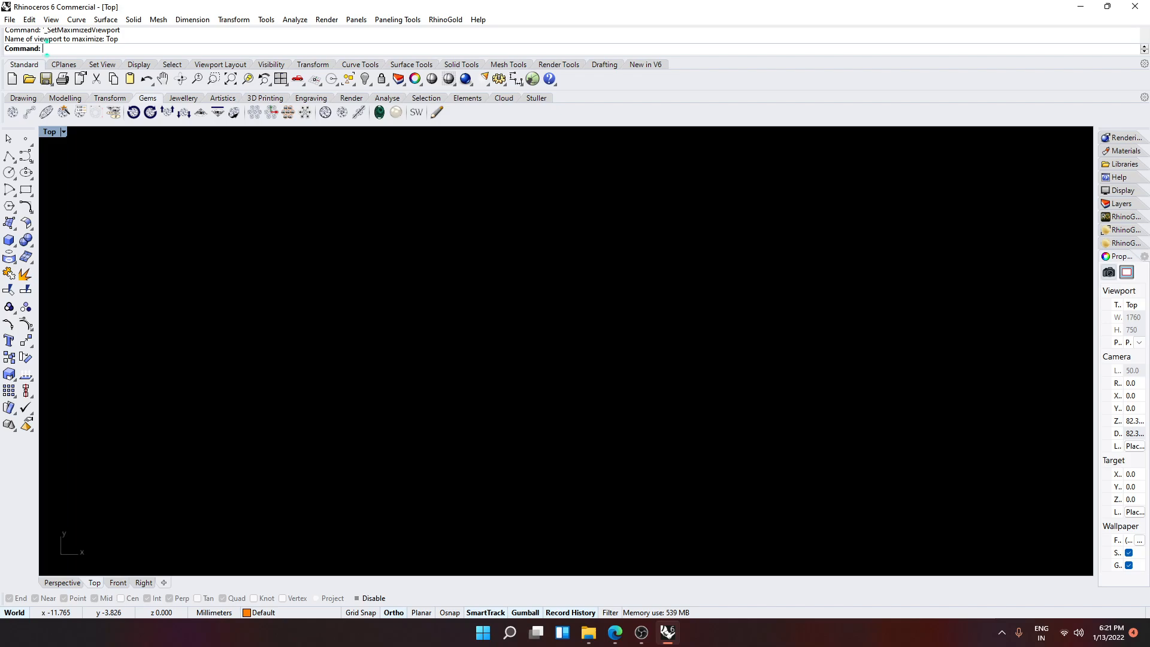
Insert the "lines" picture from the cls folder as a reference image to the left of the origin in the Top viewport.
{"action": "type", "text": "Picture"}
{"action": "key", "text": "Return"}
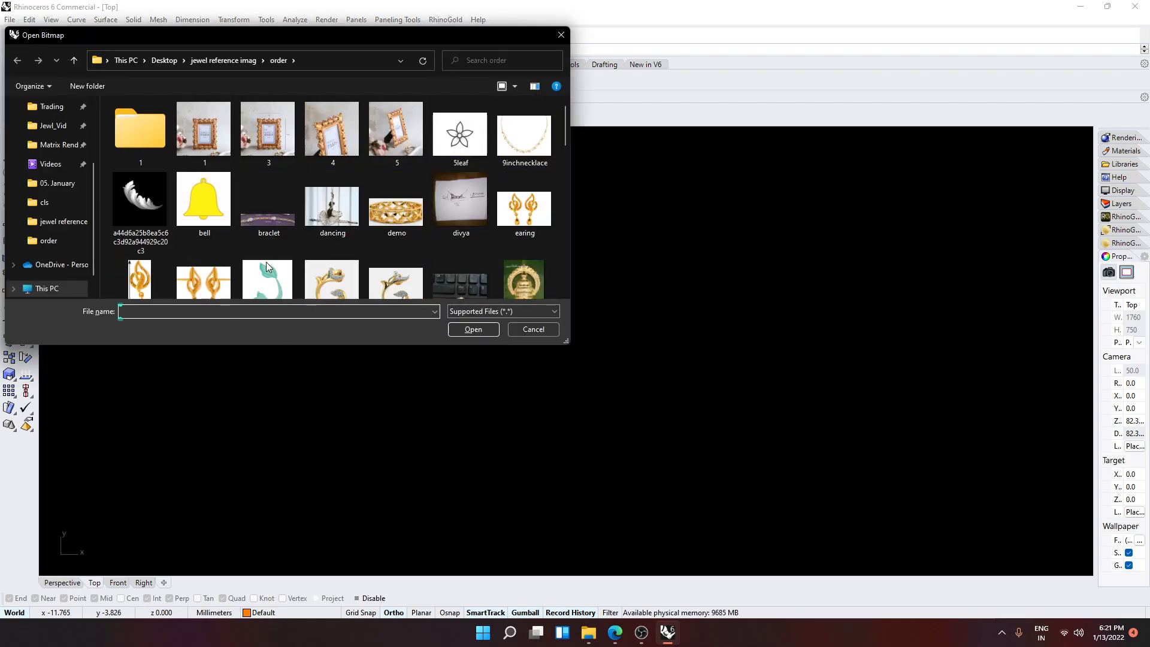
{"action": "left_click", "coordinate": [223, 123]}
{"action": "left_click", "coordinate": [229, 64]}
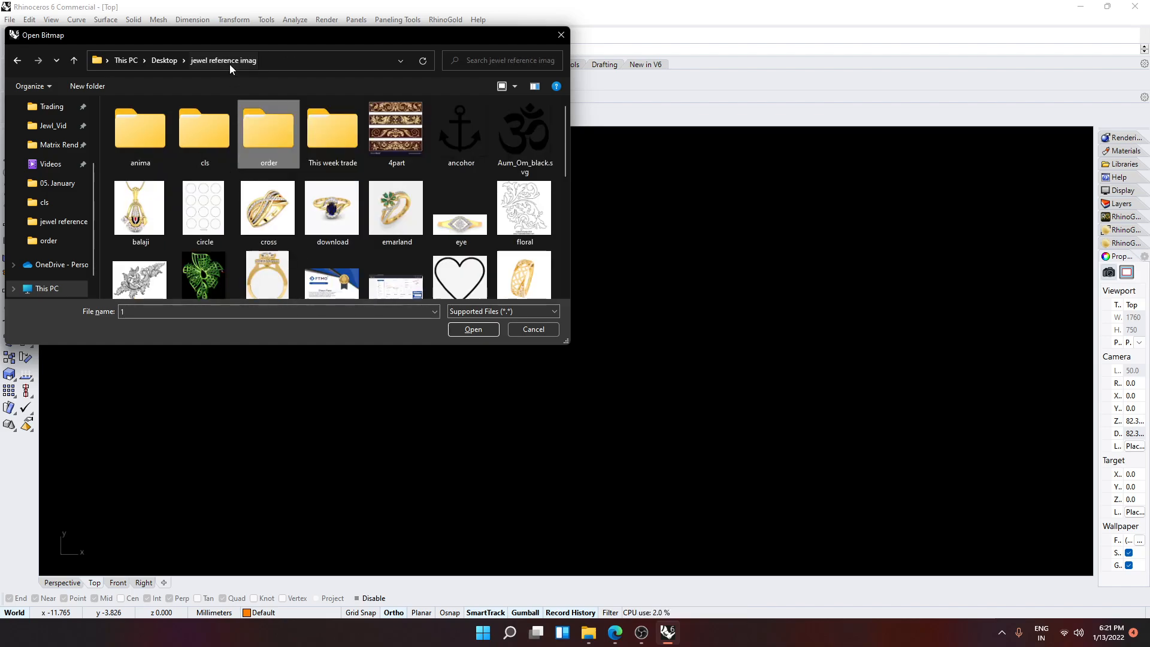
{"action": "double_click", "coordinate": [198, 116]}
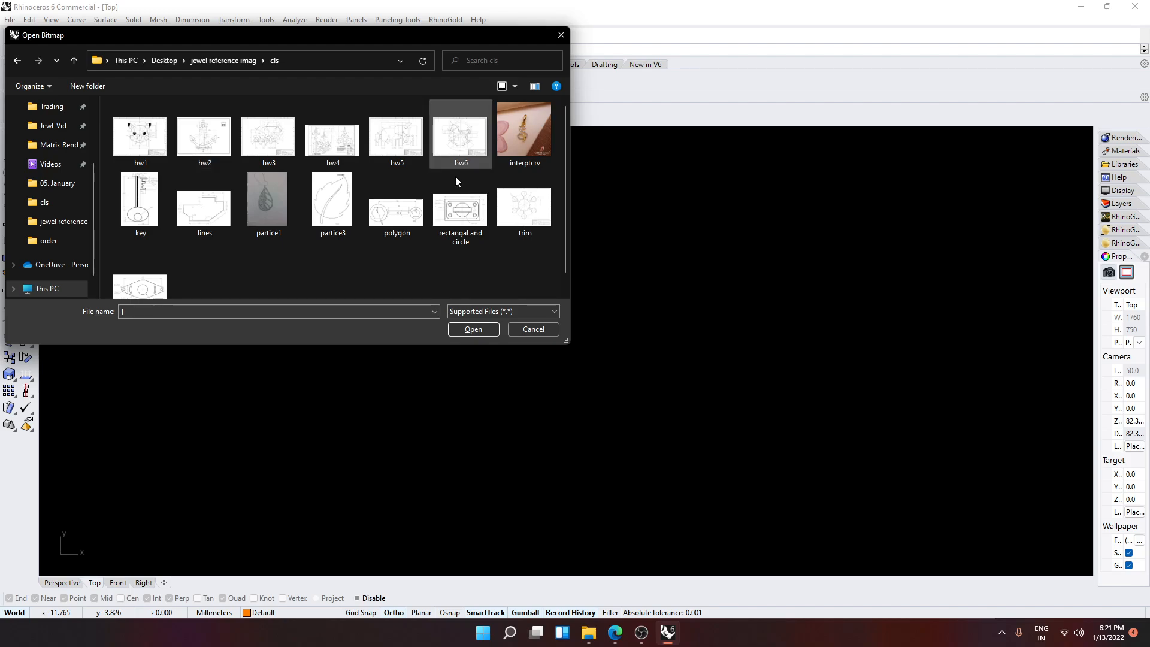
{"action": "double_click", "coordinate": [225, 210]}
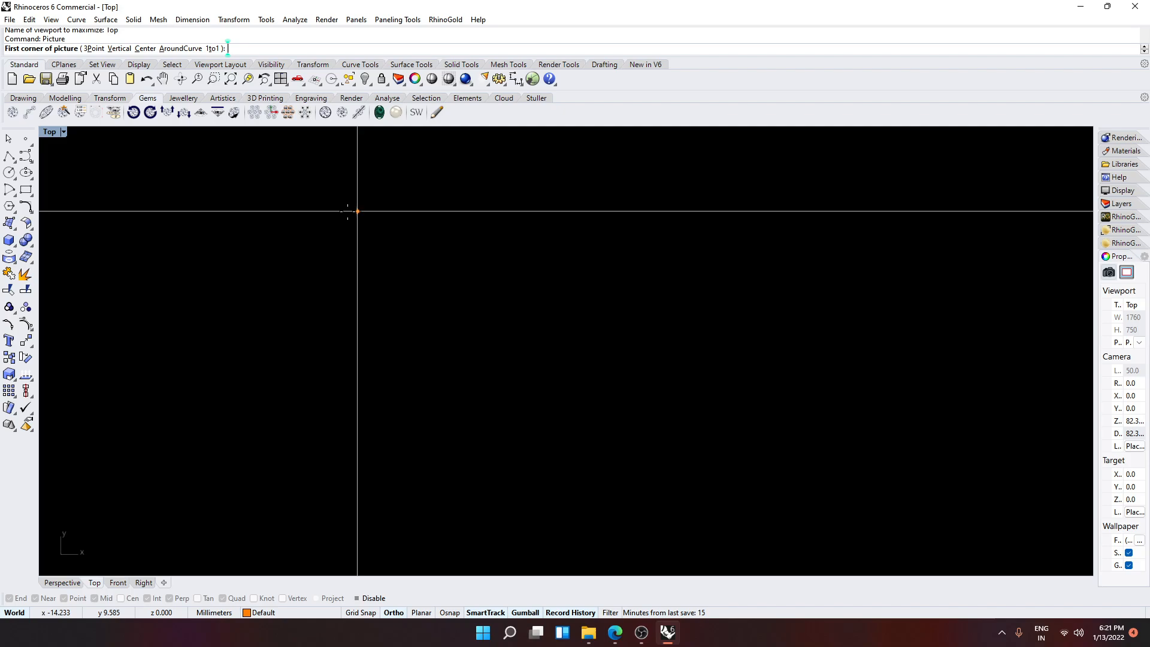
{"action": "left_click", "coordinate": [97, 224]}
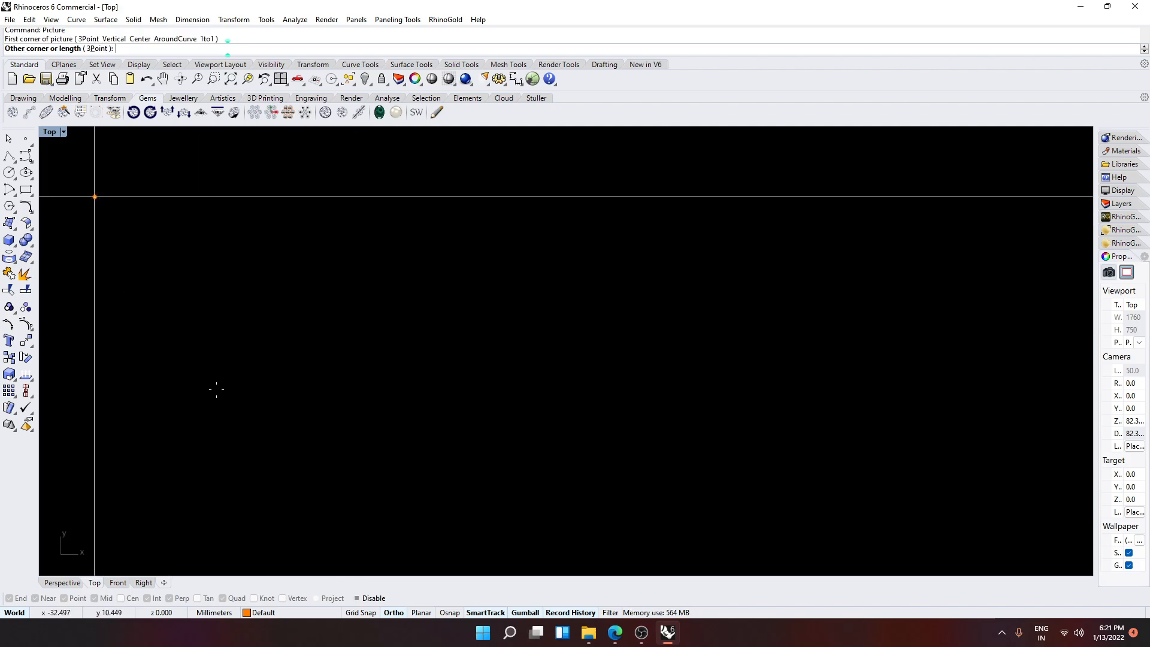
{"action": "left_click", "coordinate": [442, 424]}
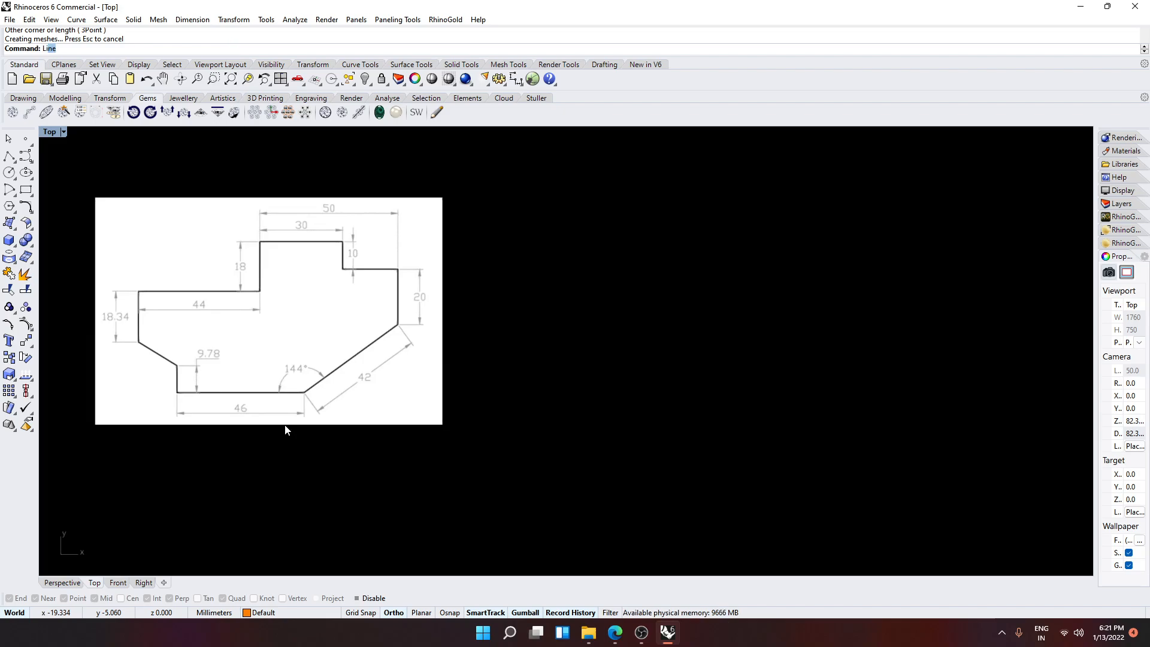
Draw a 46 mm horizontal line extending right from the origin.
{"action": "key", "text": "Return"}
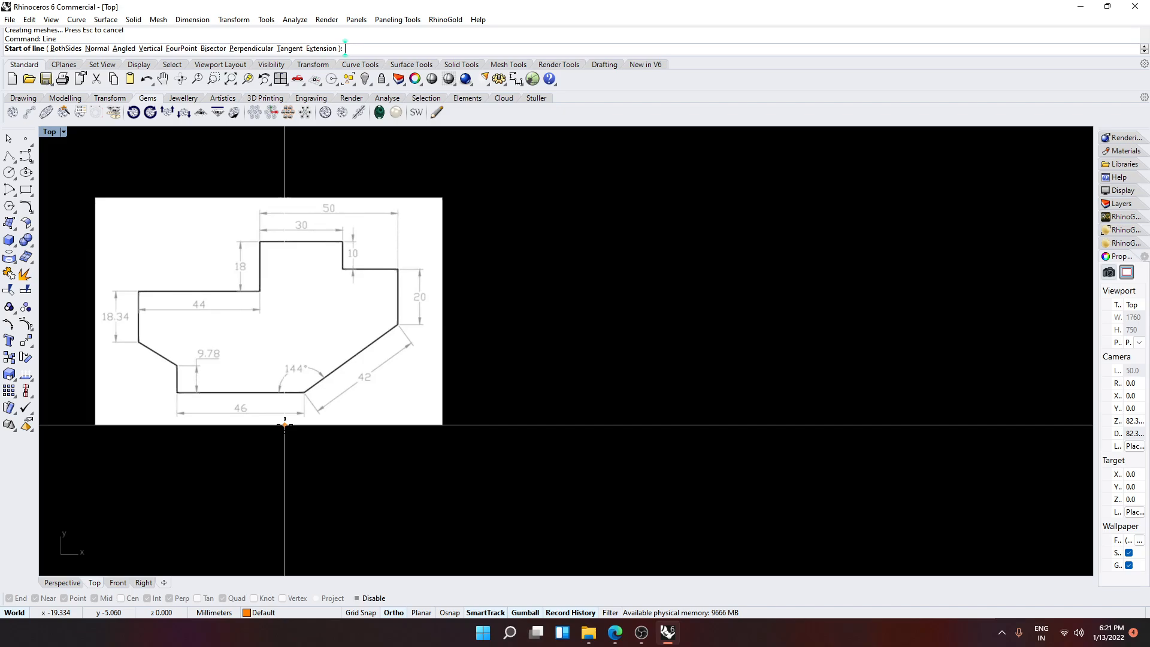
{"action": "type", "text": "0"}
{"action": "key", "text": "Return"}
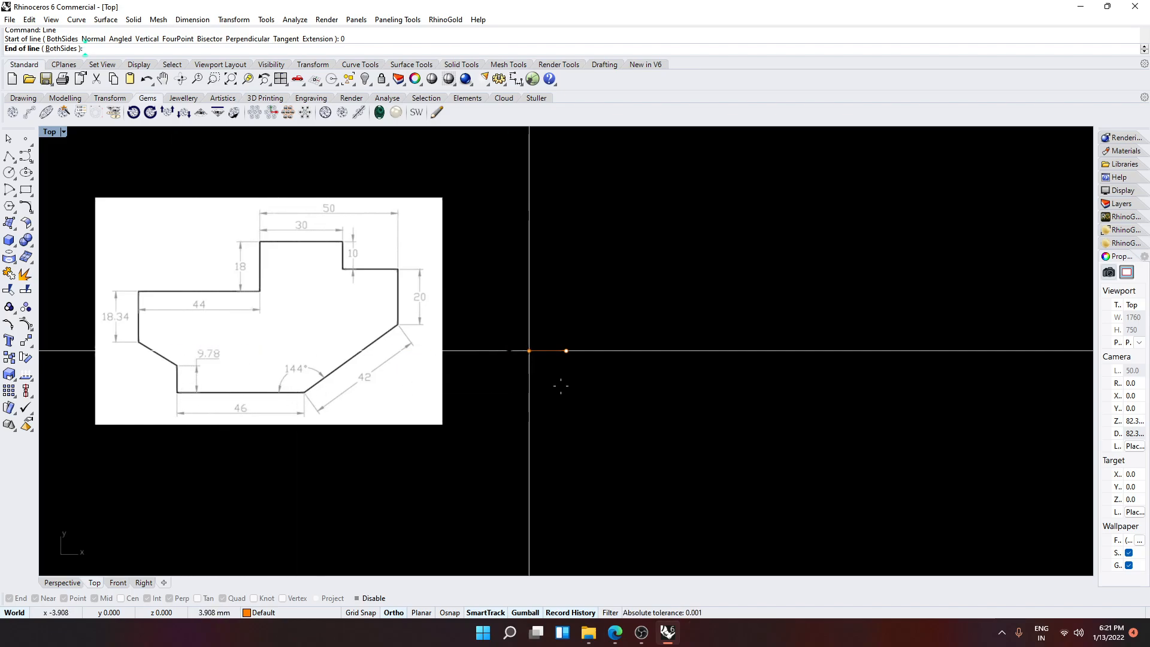
{"action": "type", "text": "46"}
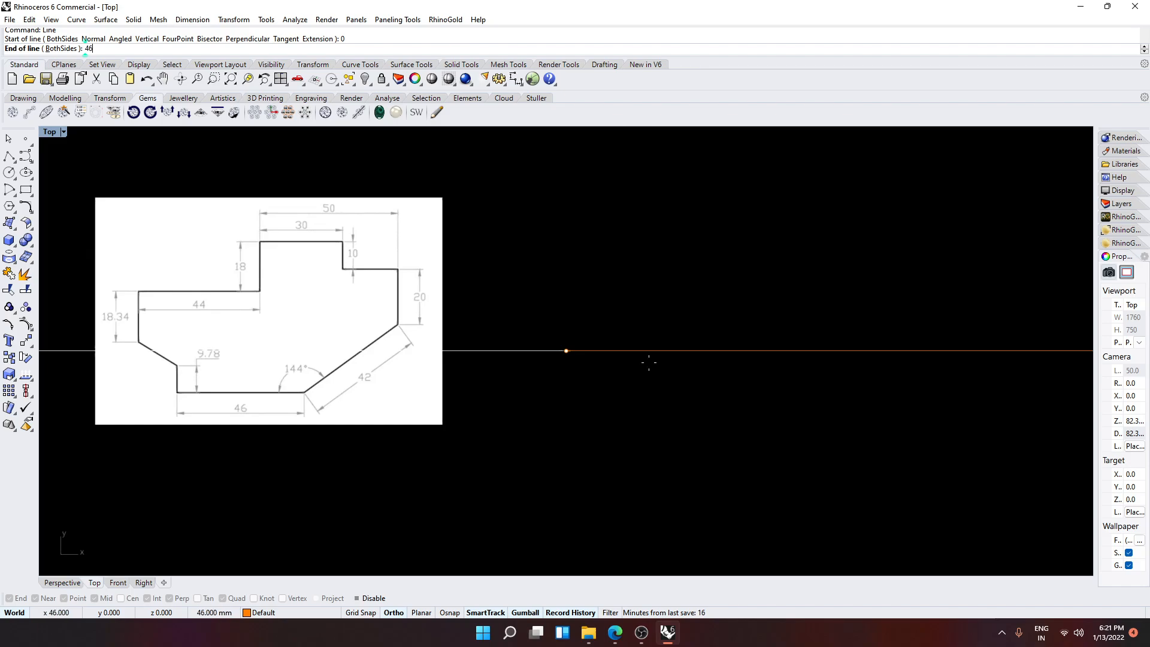
{"action": "scroll", "coordinate": [648, 362], "scroll_direction": "down", "scroll_amount": 5}
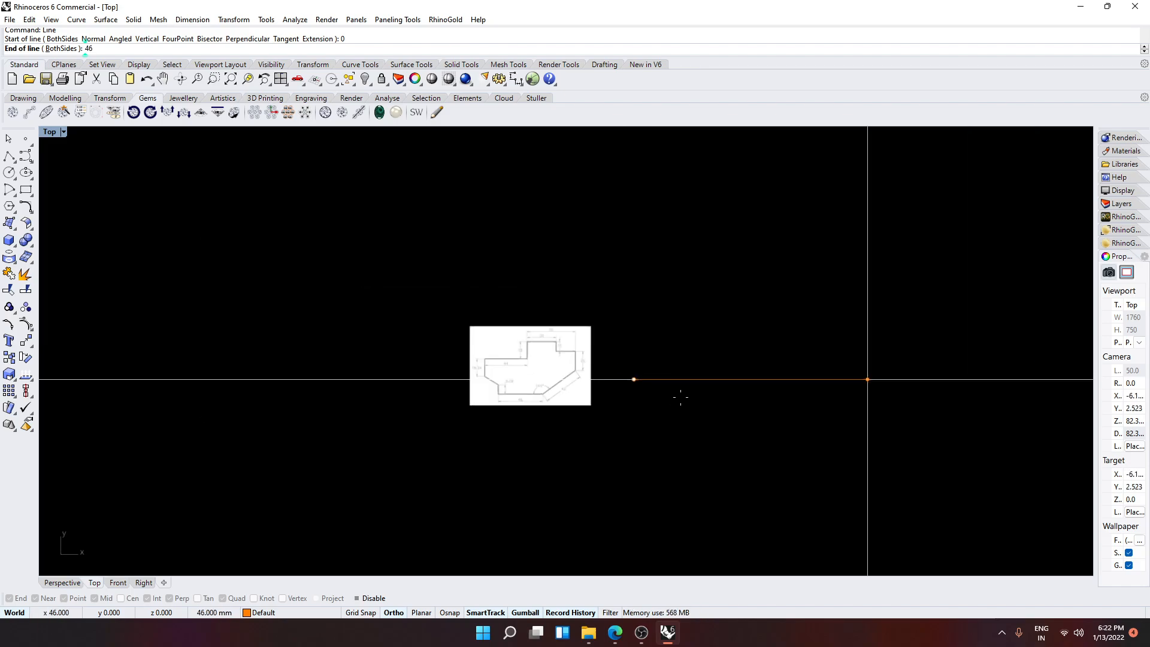
{"action": "scroll", "coordinate": [584, 399], "scroll_direction": "up", "scroll_amount": 5}
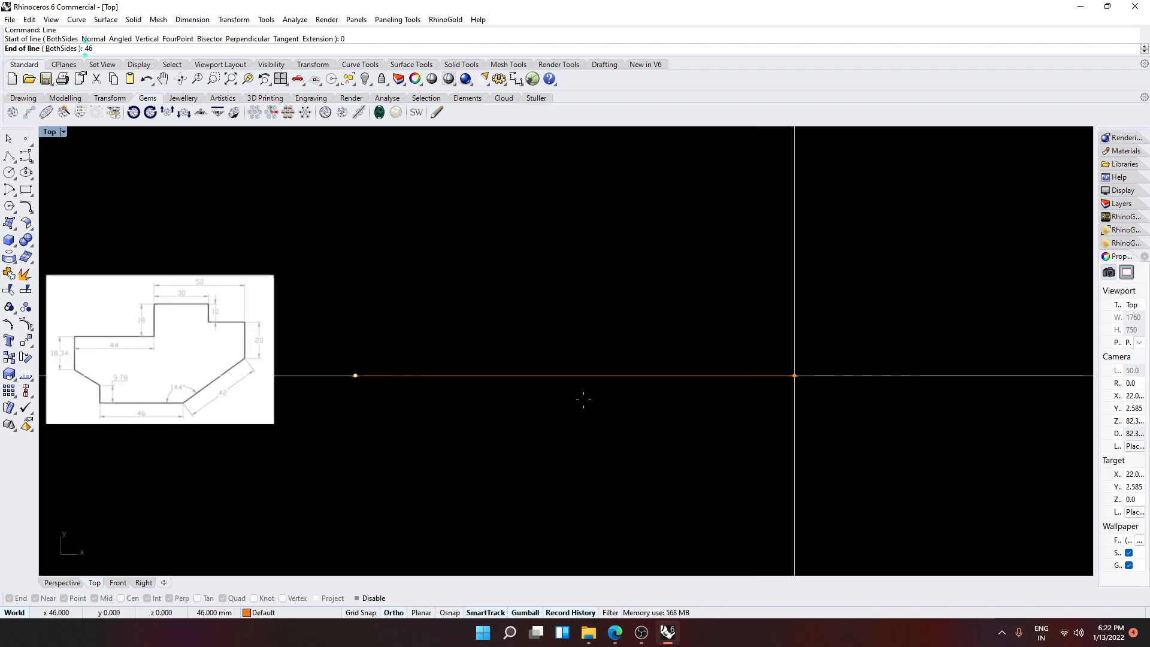
{"action": "left_click", "coordinate": [667, 390]}
Try to draw an angled line from the 46 mm line's right end using a 42 mm base line, pivot angle 0 and length 144 mm.
{"action": "right_click_drag", "start_coordinate": [126, 403], "coordinate": [243, 393]}
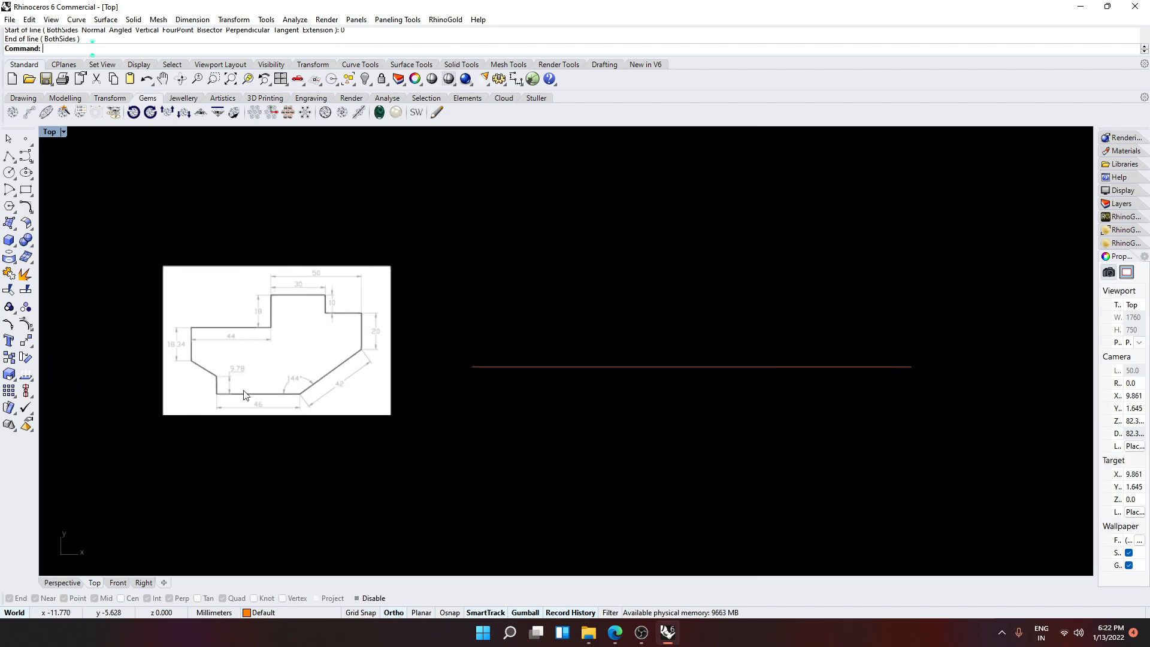
{"action": "scroll", "coordinate": [237, 388], "scroll_direction": "up", "scroll_amount": 12}
{"action": "right_click_drag", "start_coordinate": [365, 427], "coordinate": [291, 425]}
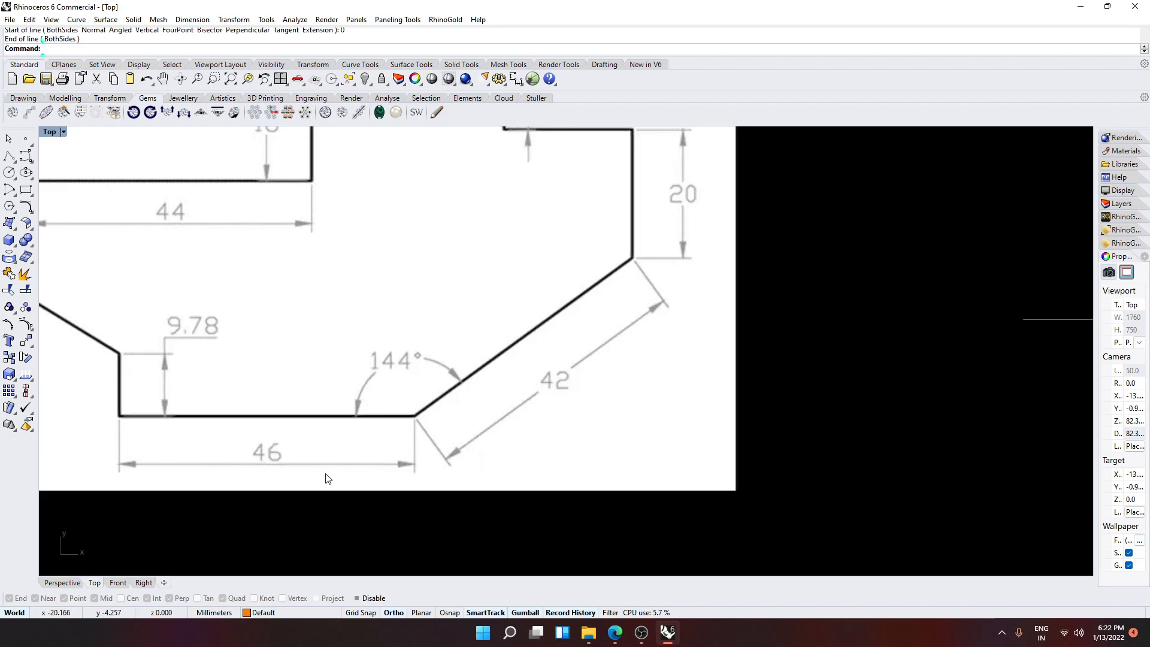
{"action": "scroll", "coordinate": [585, 351], "scroll_direction": "down", "scroll_amount": 10}
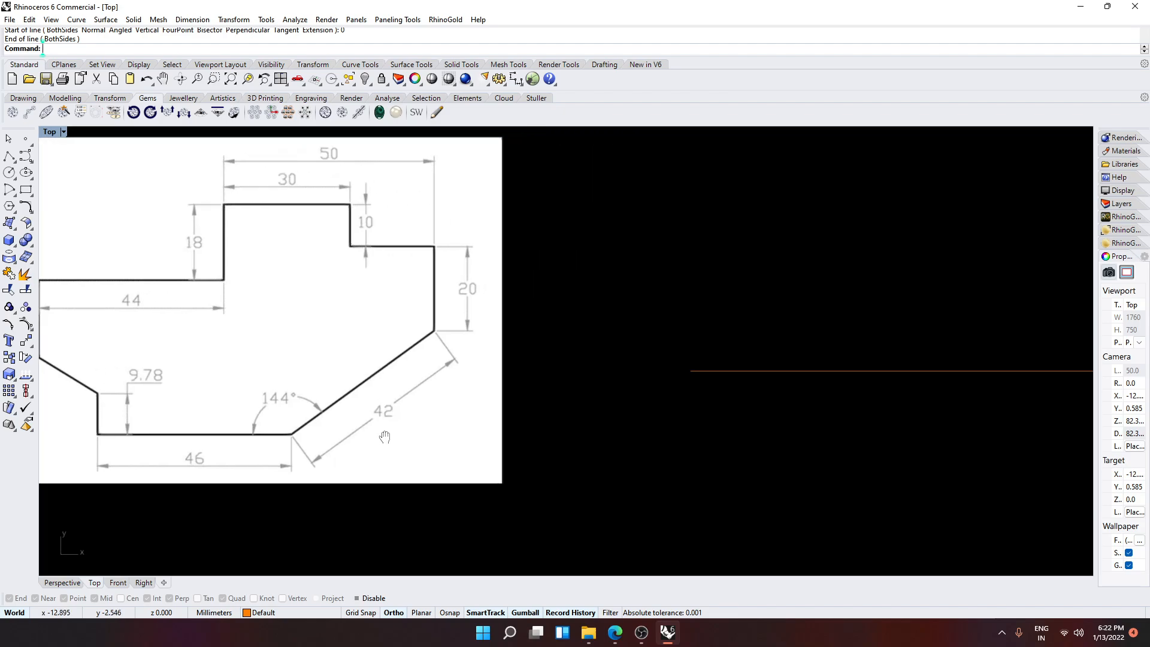
{"action": "right_click_drag", "start_coordinate": [561, 412], "coordinate": [501, 414]}
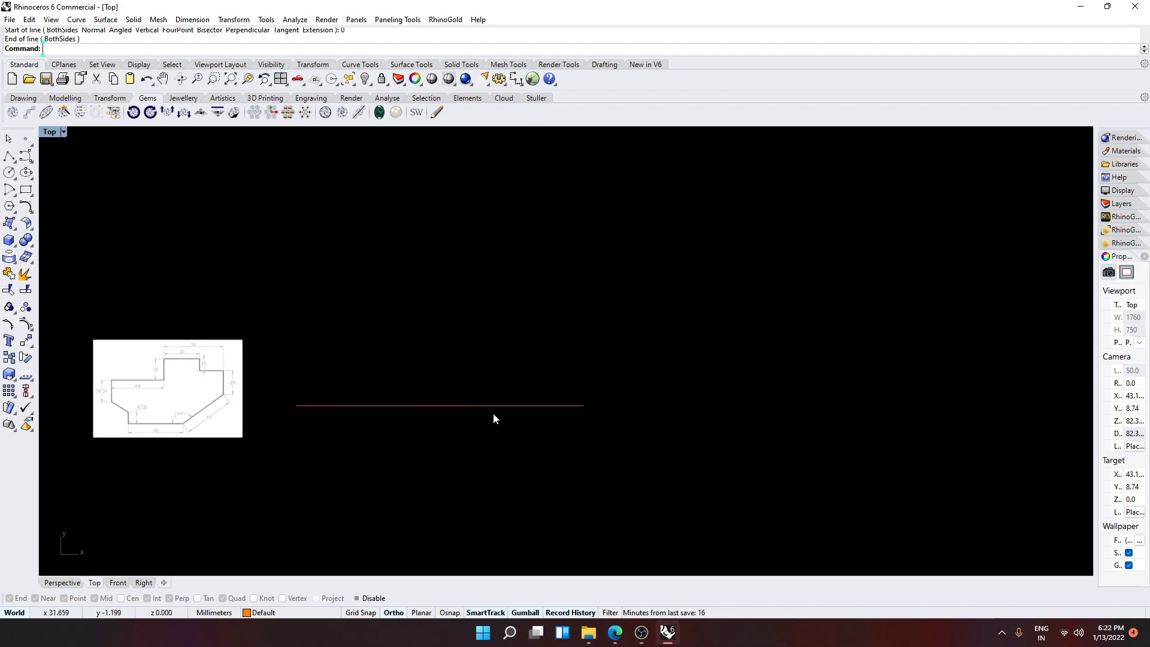
{"action": "key", "text": "Return"}
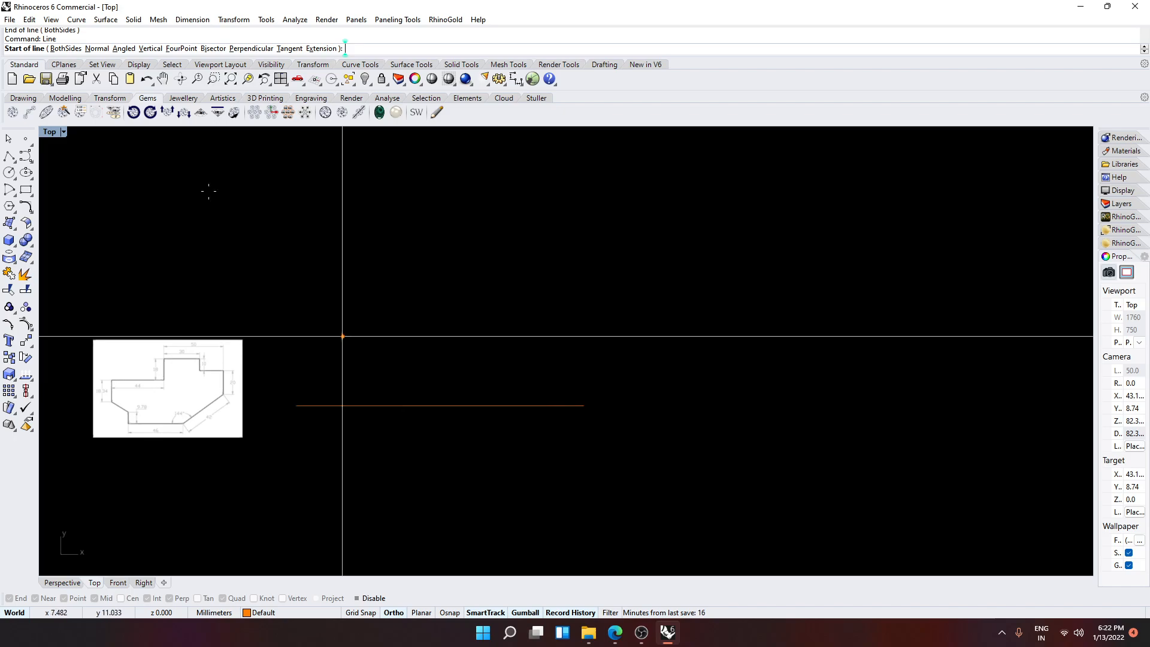
{"action": "left_click", "coordinate": [123, 49]}
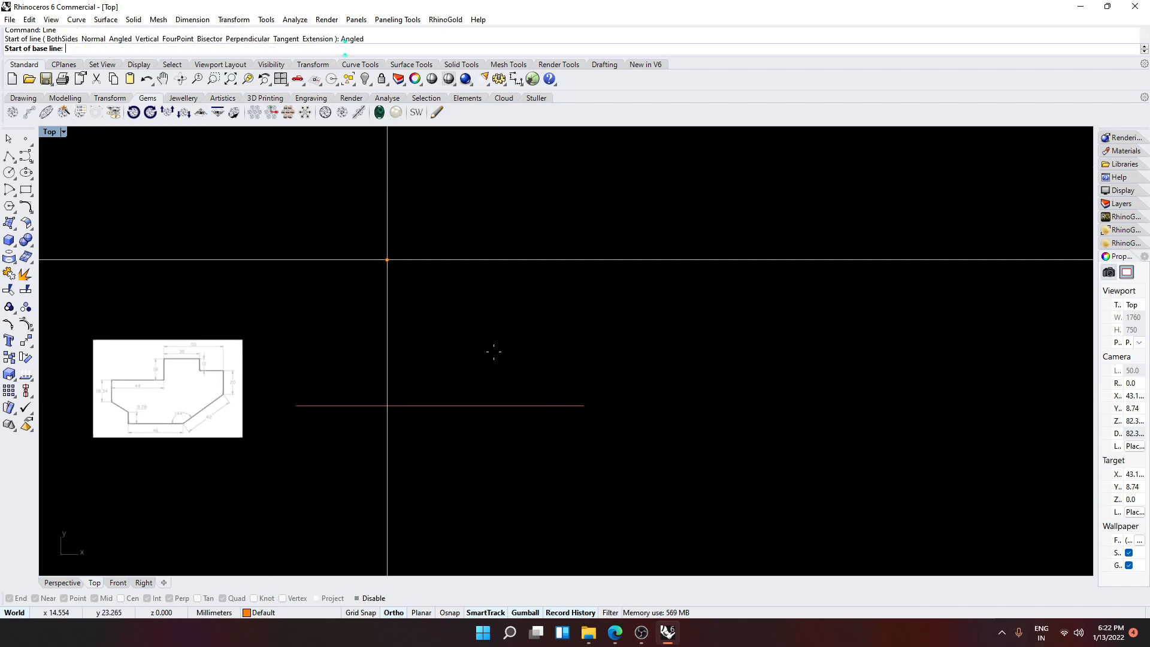
{"action": "left_click", "coordinate": [584, 406]}
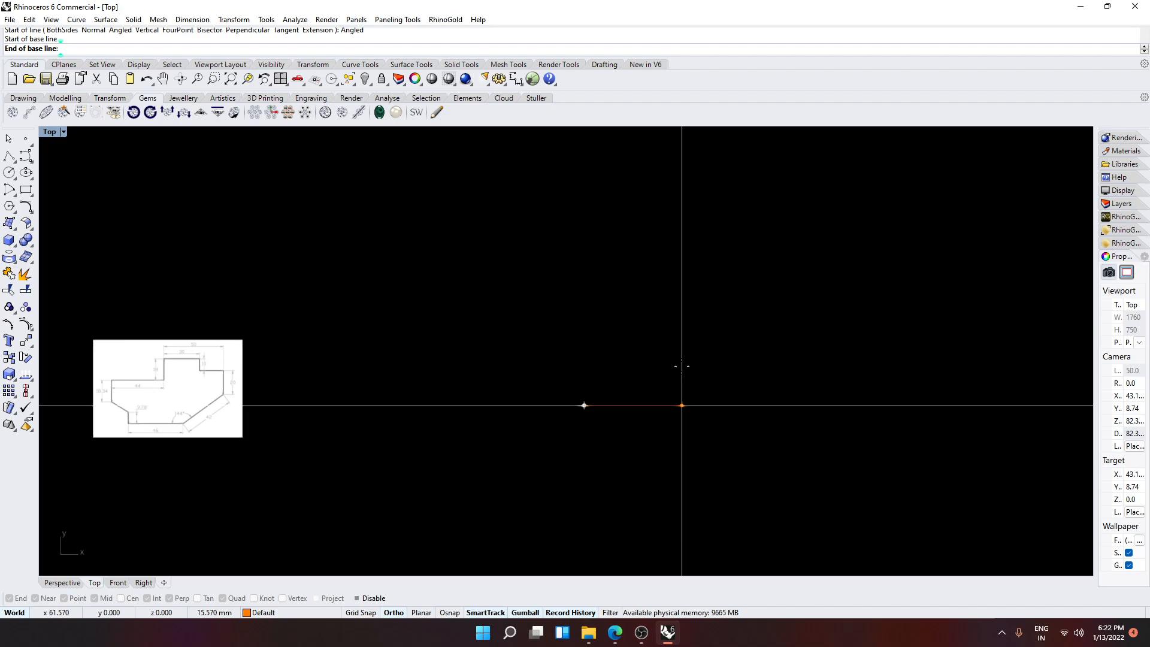
{"action": "type", "text": "42"}
{"action": "key", "text": "Return"}
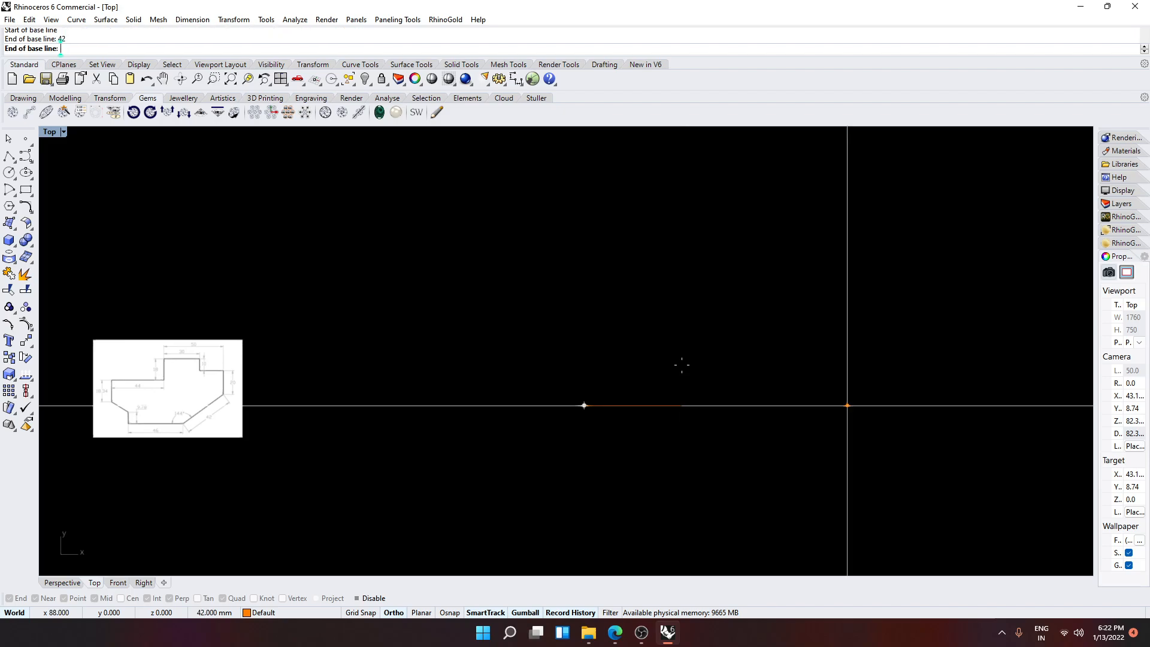
{"action": "left_click", "coordinate": [861, 378]}
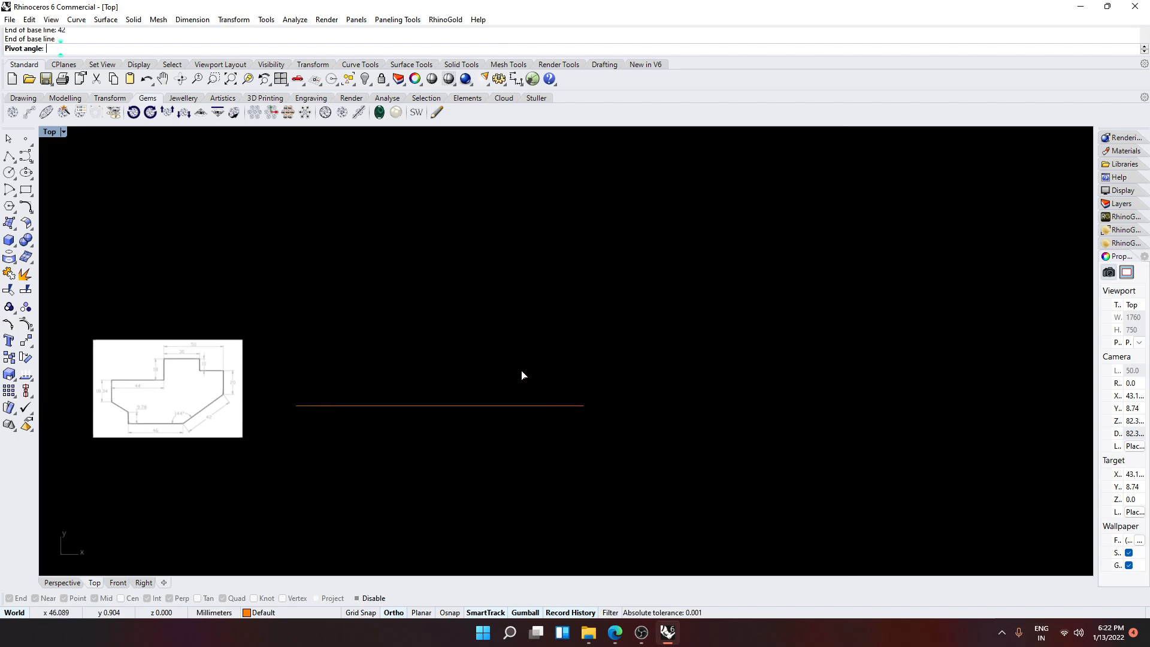
{"action": "type", "text": "0"}
{"action": "key", "text": "Return"}
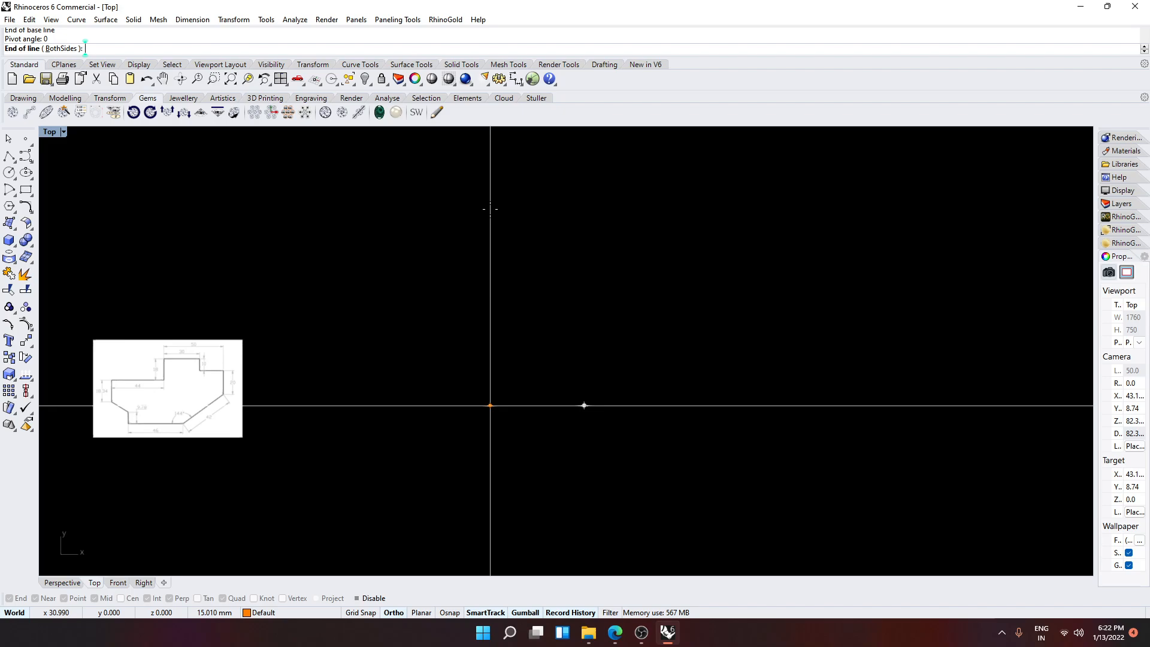
{"action": "type", "text": "144"}
{"action": "key", "text": "Return"}
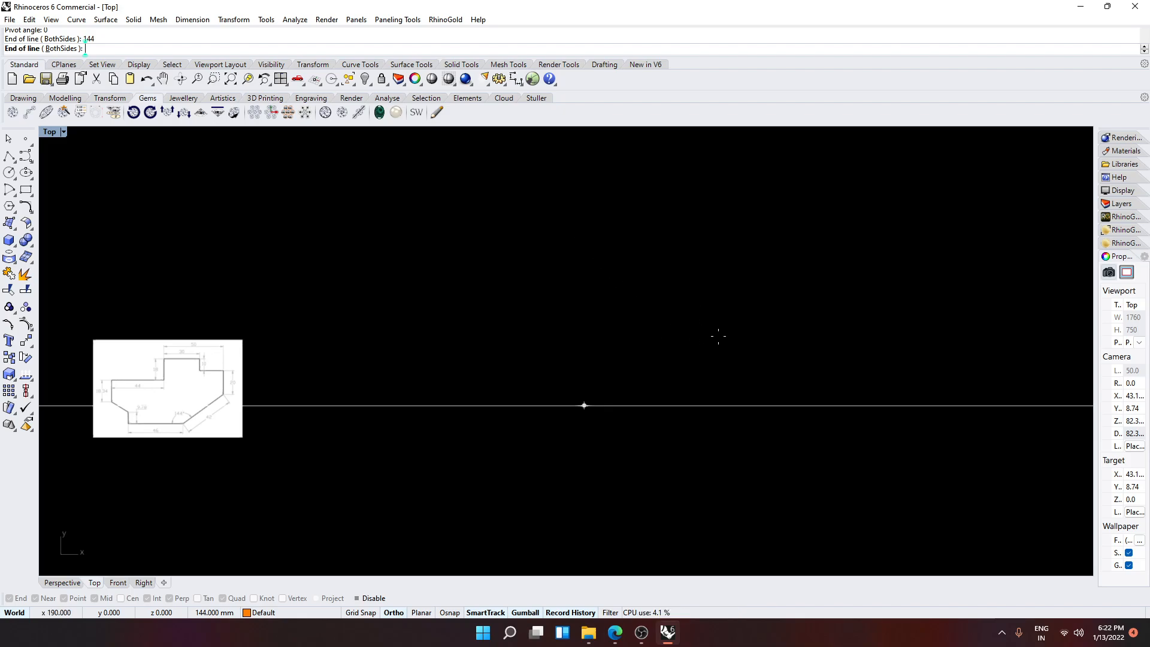
{"action": "key", "text": "ctrl+z"}
{"action": "scroll", "coordinate": [717, 310], "scroll_direction": "down", "scroll_amount": 6}
{"action": "right_click_drag", "start_coordinate": [721, 313], "coordinate": [514, 379]}
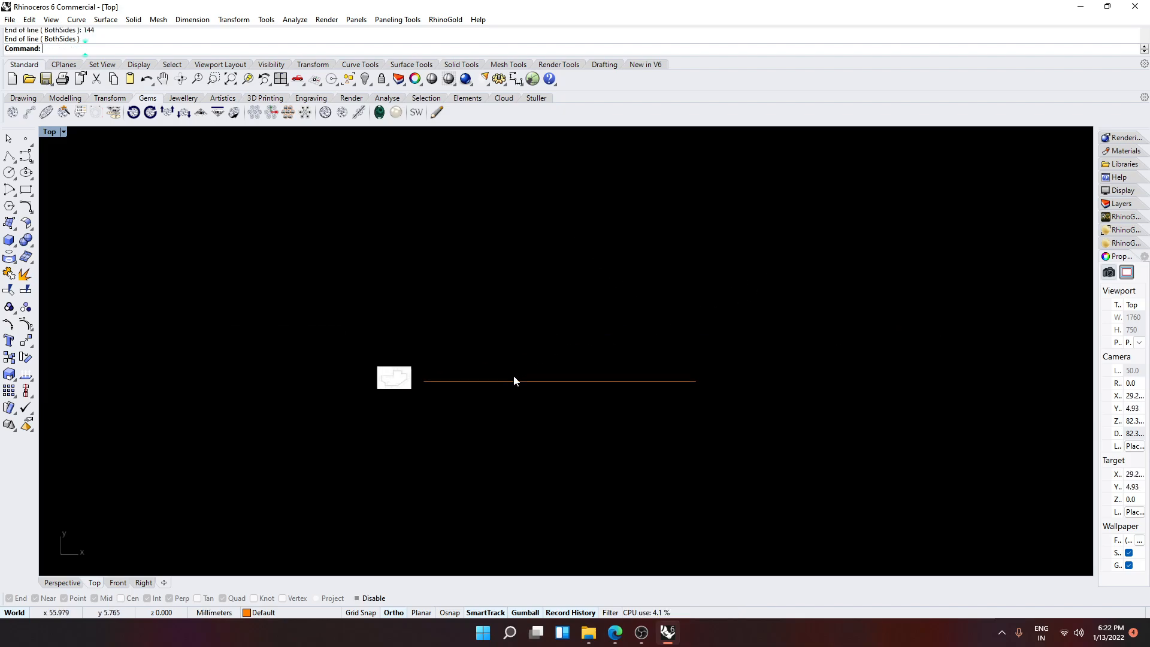
{"action": "scroll", "coordinate": [501, 387], "scroll_direction": "up", "scroll_amount": 5}
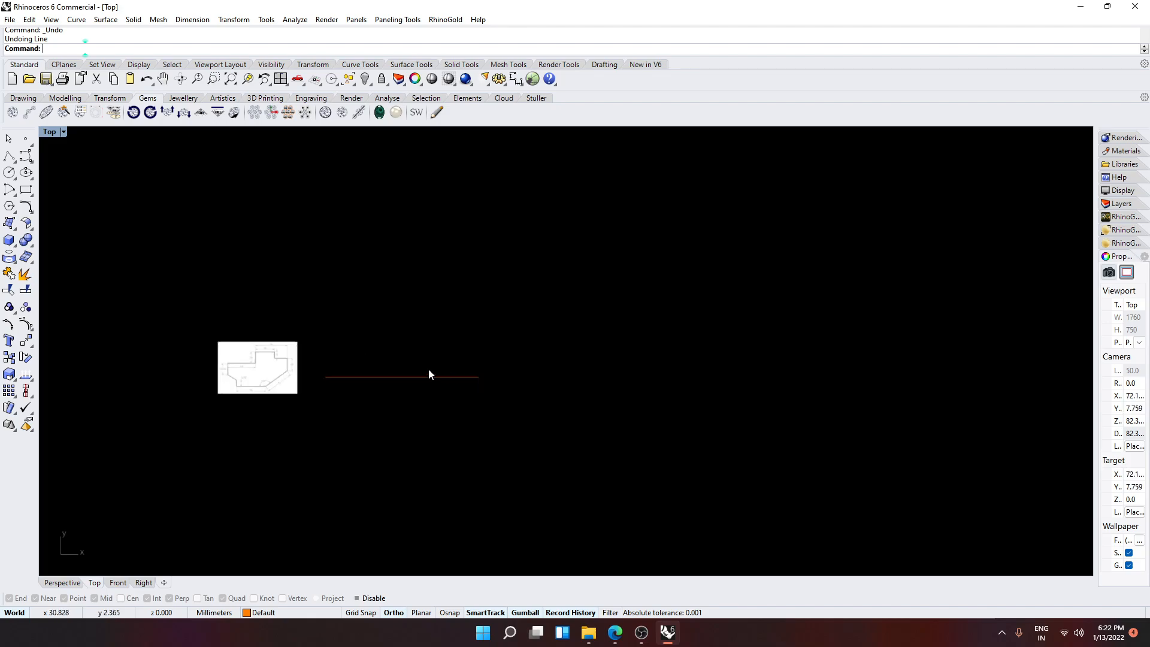
Draw an angled line about 19 mm long up from the horizontal line's right end, using a 42 mm vertical base line and pivot angle 142.
{"action": "type", "text": "line"}
{"action": "key", "text": "Return"}
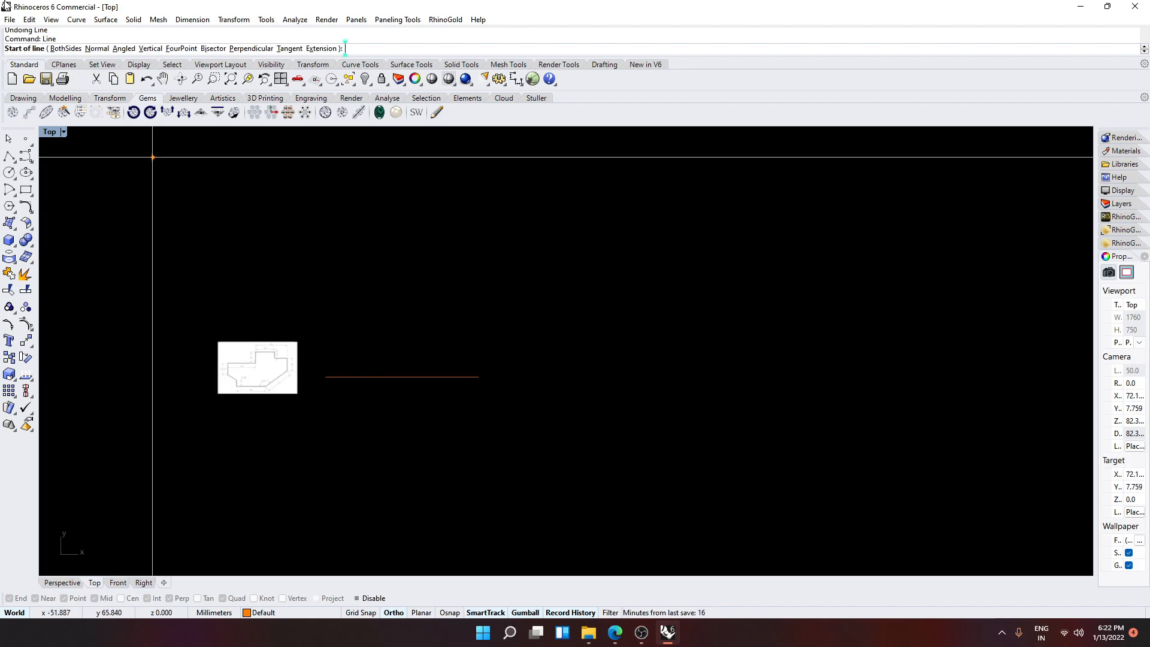
{"action": "left_click", "coordinate": [123, 48]}
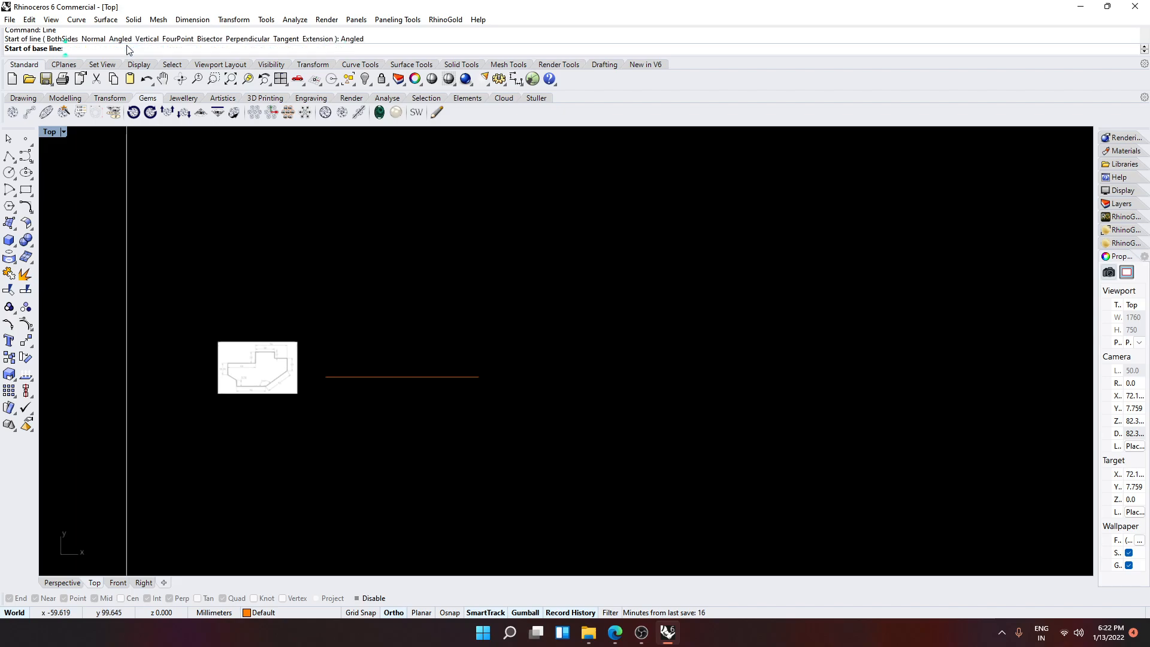
{"action": "left_click", "coordinate": [479, 377]}
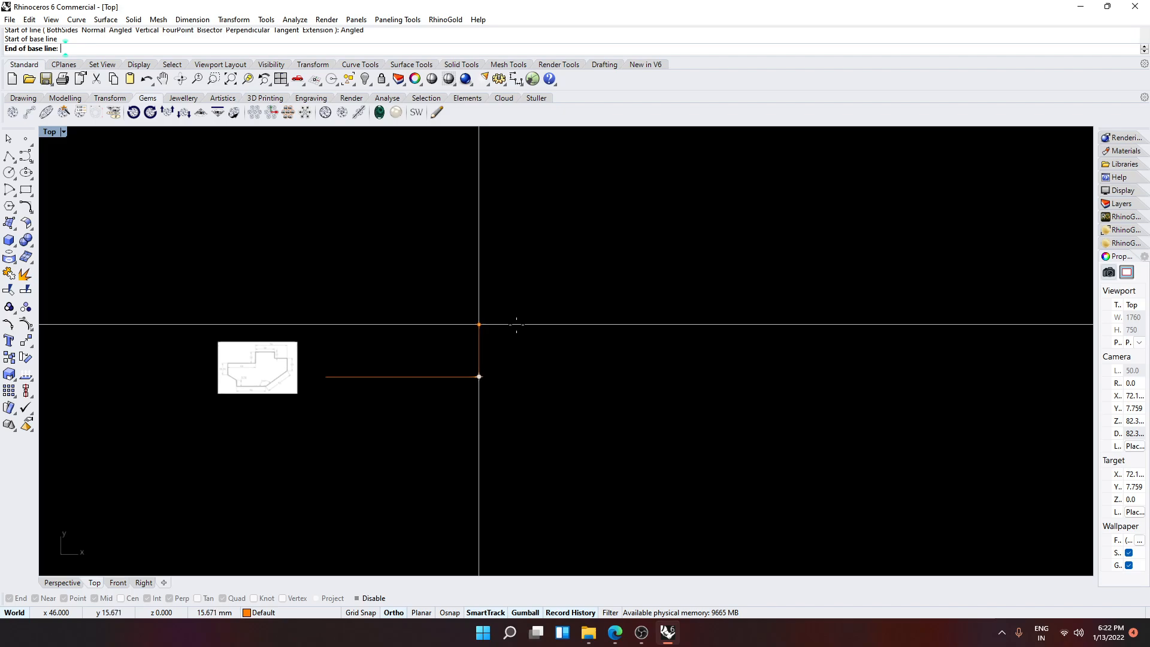
{"action": "type", "text": "42"}
{"action": "key", "text": "Return"}
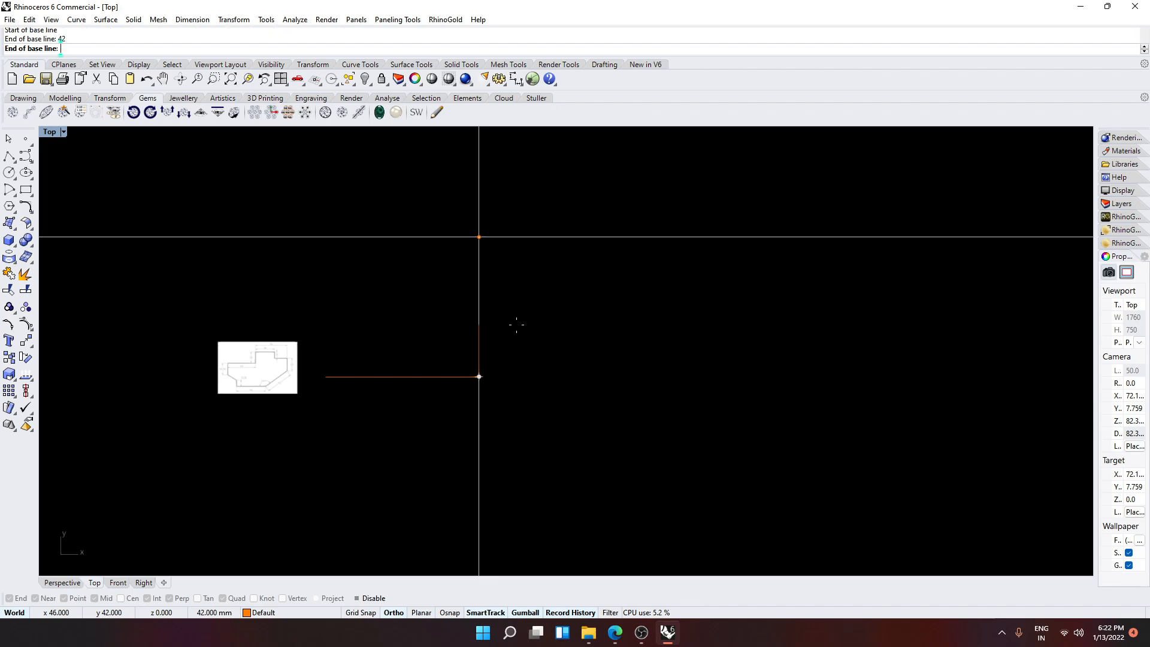
{"action": "left_click", "coordinate": [516, 325]}
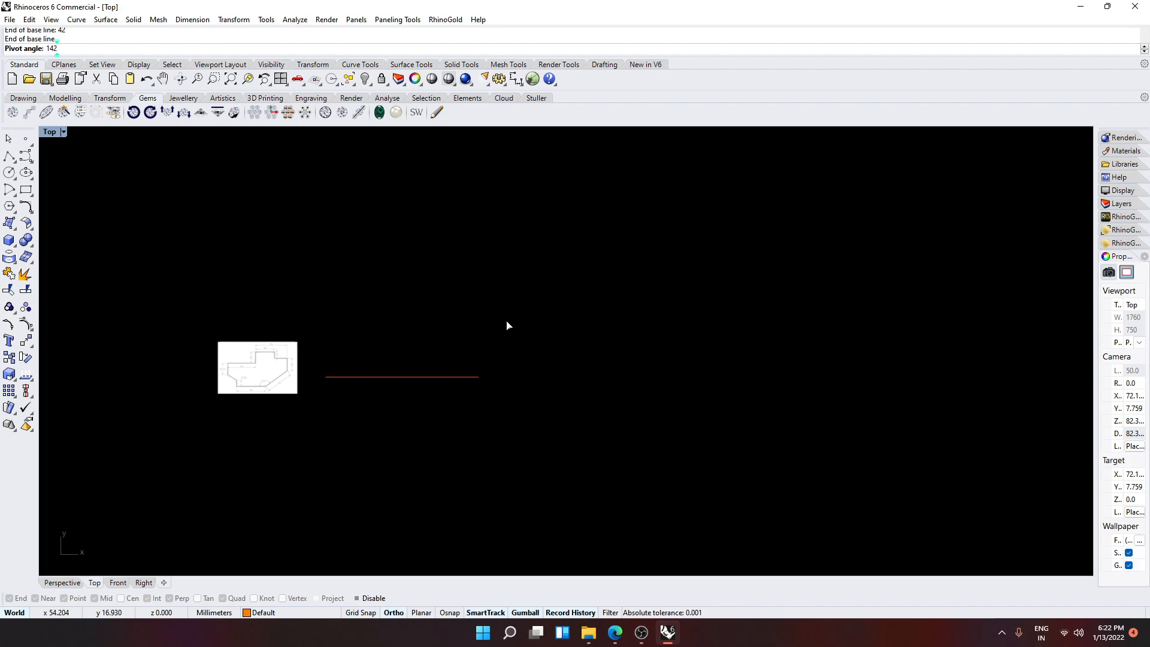
{"action": "key", "text": "Return"}
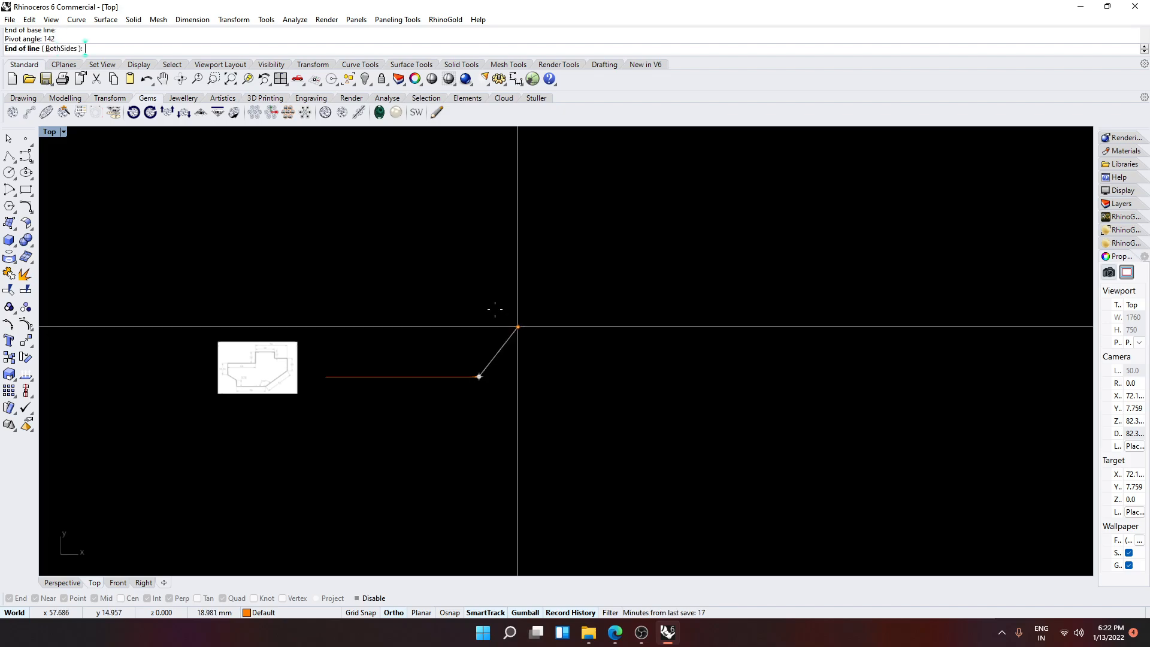
{"action": "left_click", "coordinate": [494, 309]}
Compare the drawn lines with the reference picture's dimensions and the angle at the lower-right corner.
{"action": "scroll", "coordinate": [394, 383], "scroll_direction": "up", "scroll_amount": 5}
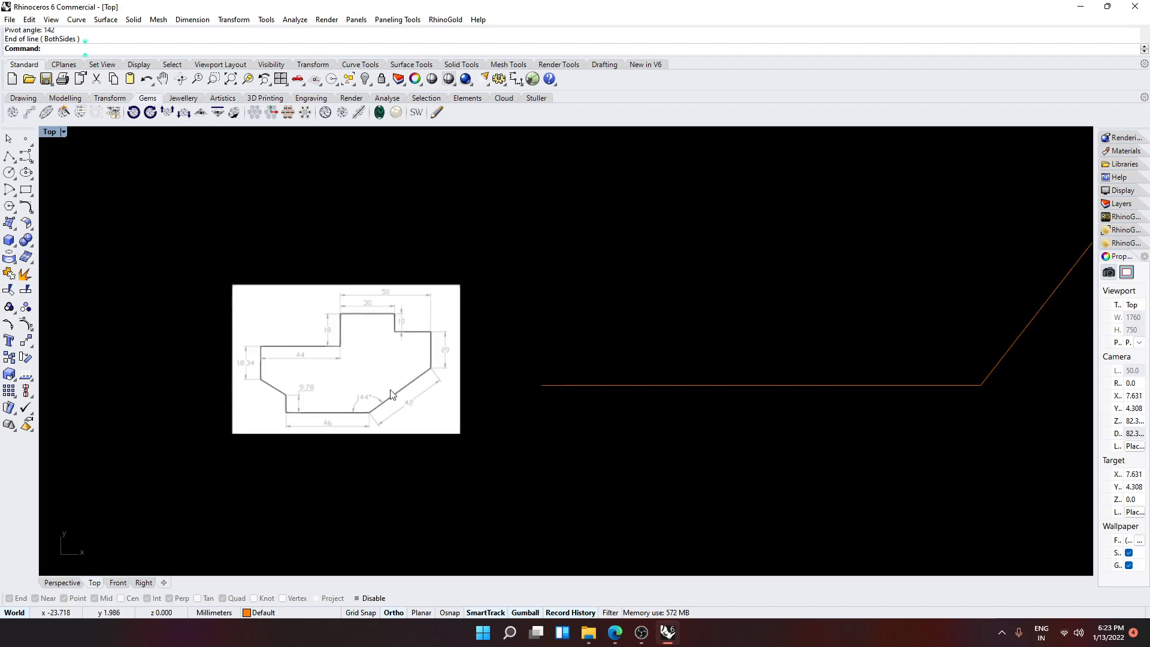
{"action": "right_click_drag", "start_coordinate": [482, 389], "coordinate": [409, 333]}
{"action": "right_click_drag", "start_coordinate": [607, 333], "coordinate": [529, 358]}
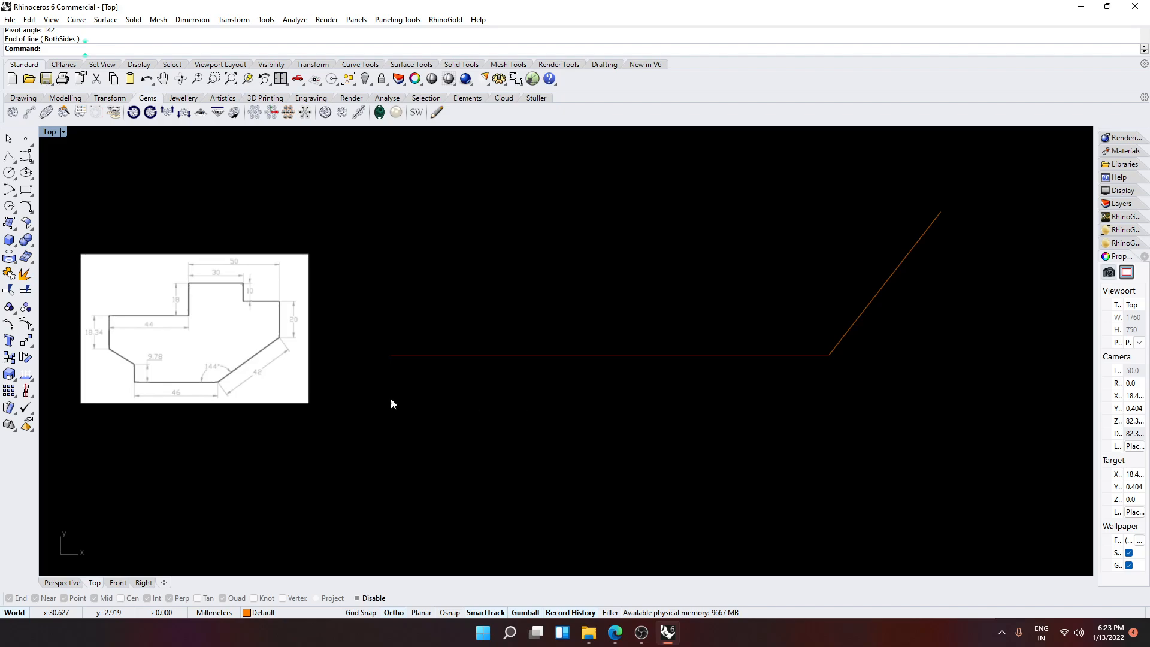
{"action": "scroll", "coordinate": [218, 384], "scroll_direction": "up", "scroll_amount": 5}
{"action": "scroll", "coordinate": [386, 348], "scroll_direction": "down", "scroll_amount": 2}
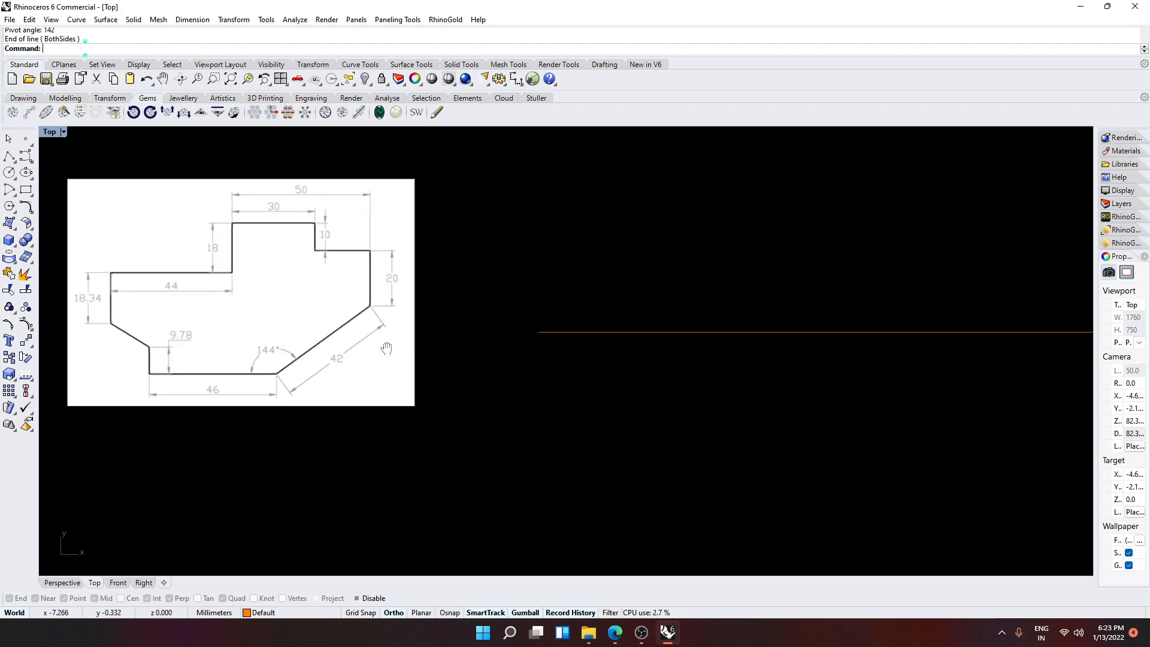
{"action": "right_click_drag", "start_coordinate": [386, 349], "coordinate": [281, 359]}
{"action": "scroll", "coordinate": [318, 347], "scroll_direction": "down", "scroll_amount": 4}
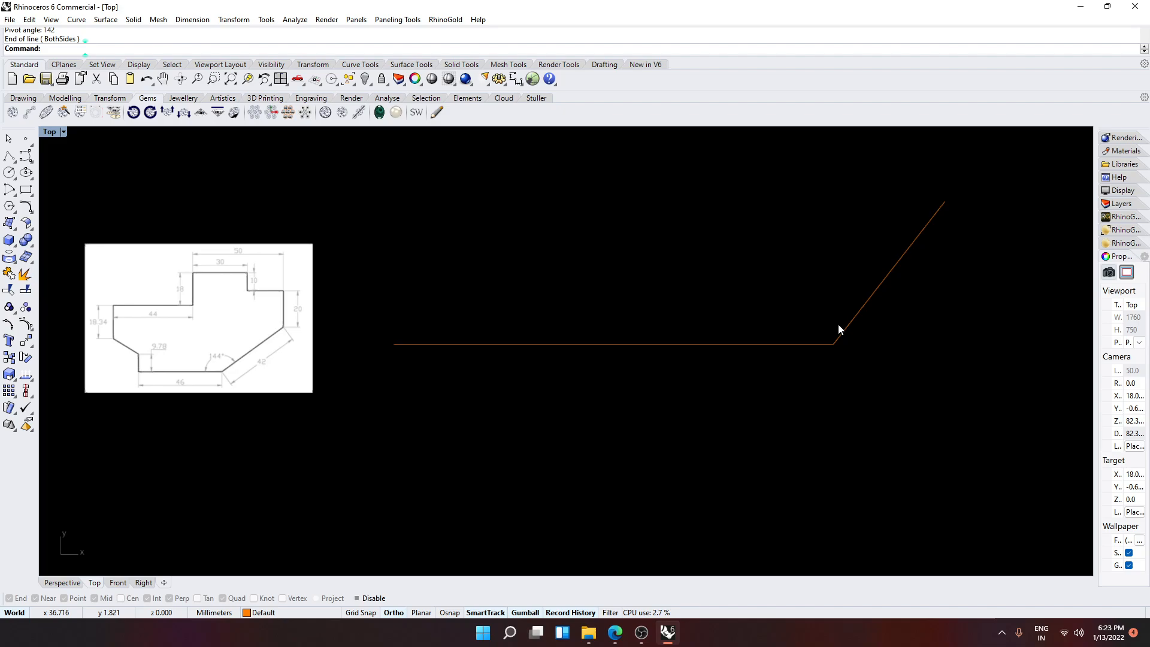
{"action": "scroll", "coordinate": [273, 326], "scroll_direction": "up", "scroll_amount": 2}
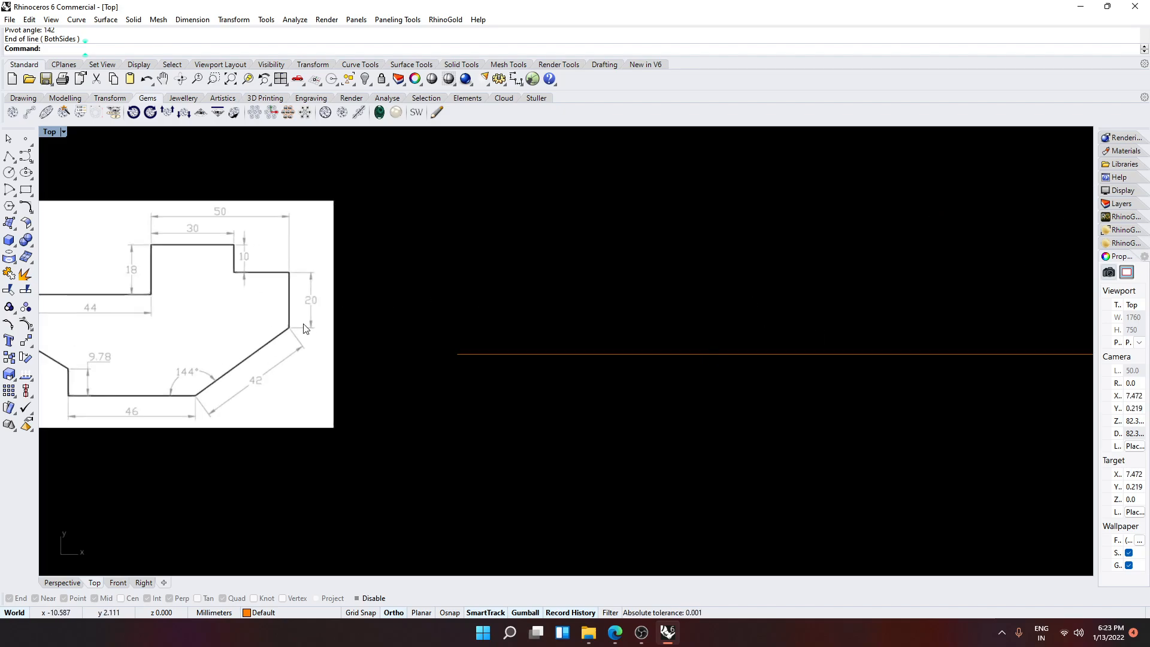
Draw a 20 mm vertical line up from the upper end of the angled line.
{"action": "right_click_drag", "start_coordinate": [325, 306], "coordinate": [253, 344]}
{"action": "scroll", "coordinate": [207, 337], "scroll_direction": "up", "scroll_amount": 1}
{"action": "scroll", "coordinate": [207, 337], "scroll_direction": "down", "scroll_amount": 2}
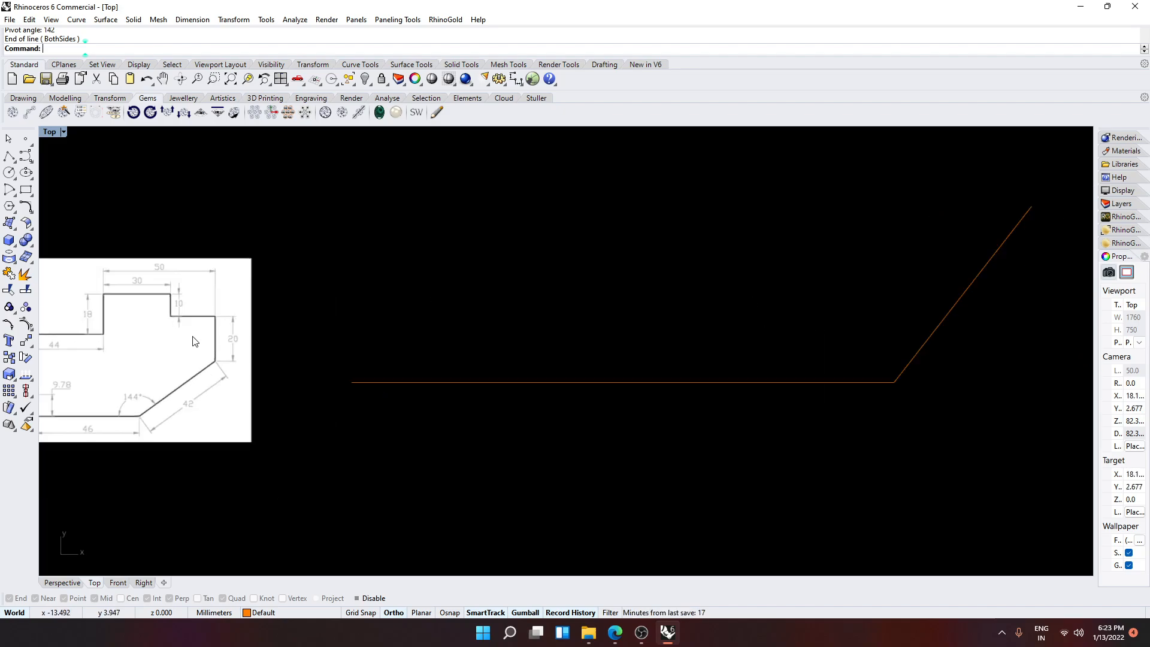
{"action": "key", "text": "Return"}
{"action": "scroll", "coordinate": [203, 335], "scroll_direction": "down", "scroll_amount": 1}
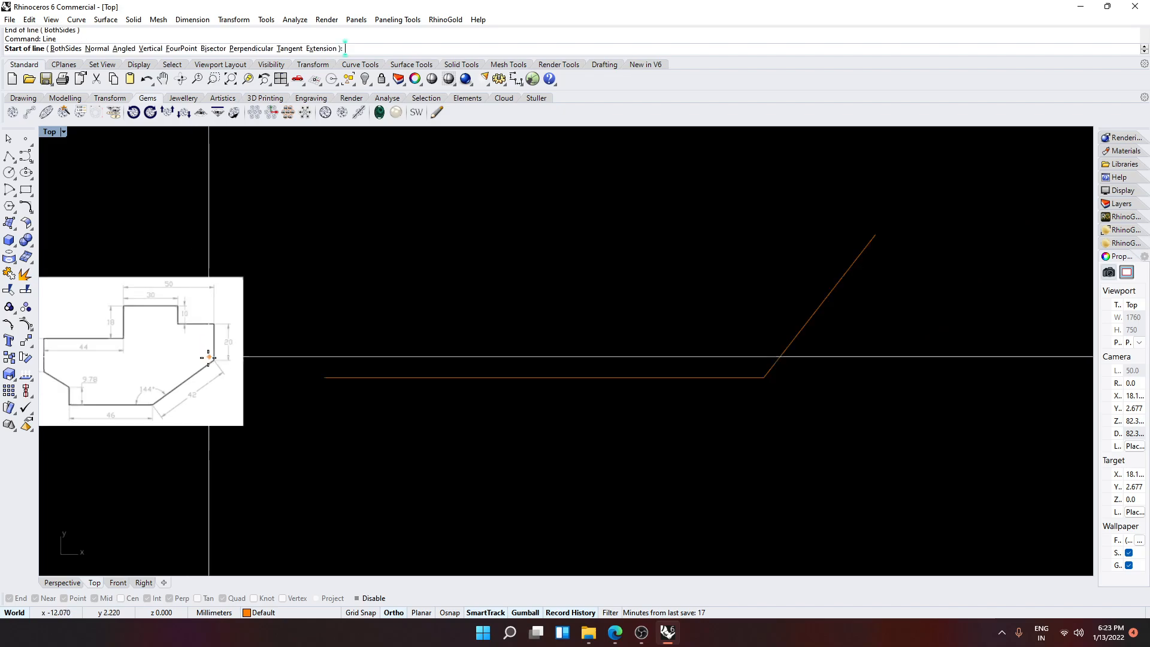
{"action": "left_click", "coordinate": [875, 227]}
{"action": "type", "text": "20"}
{"action": "key", "text": "Return"}
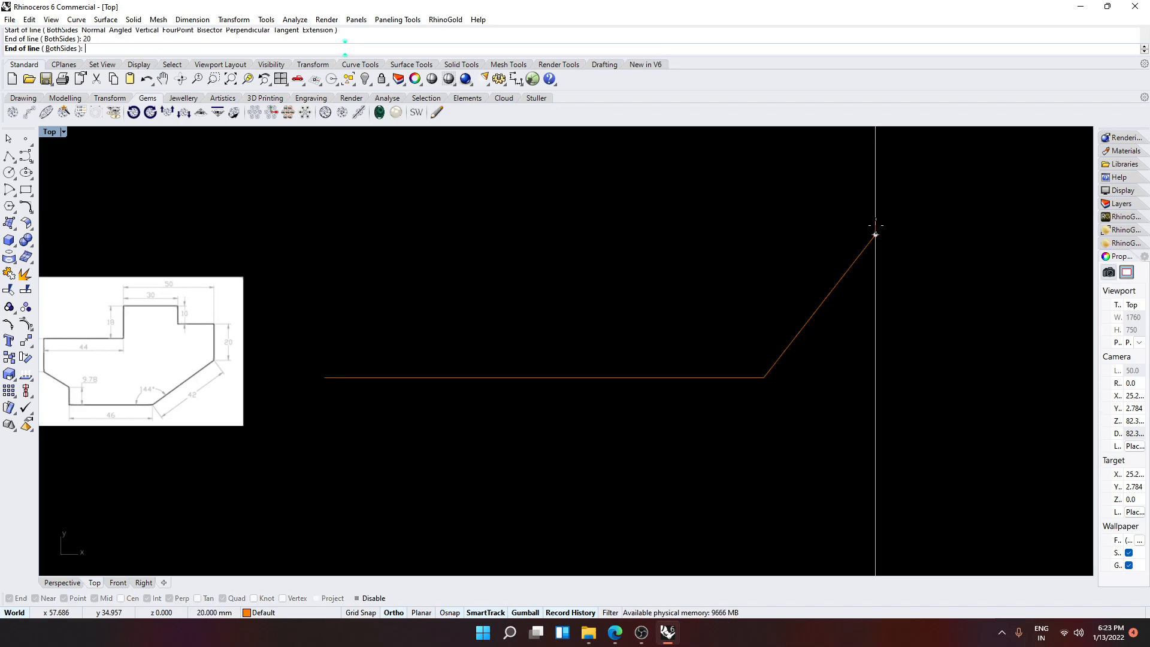
{"action": "left_click", "coordinate": [871, 208]}
Enlarge the reference picture uniformly and move it to the left of the drawn lines.
{"action": "scroll", "coordinate": [857, 210], "scroll_direction": "down", "scroll_amount": 6}
{"action": "right_click_drag", "start_coordinate": [852, 217], "coordinate": [880, 383]}
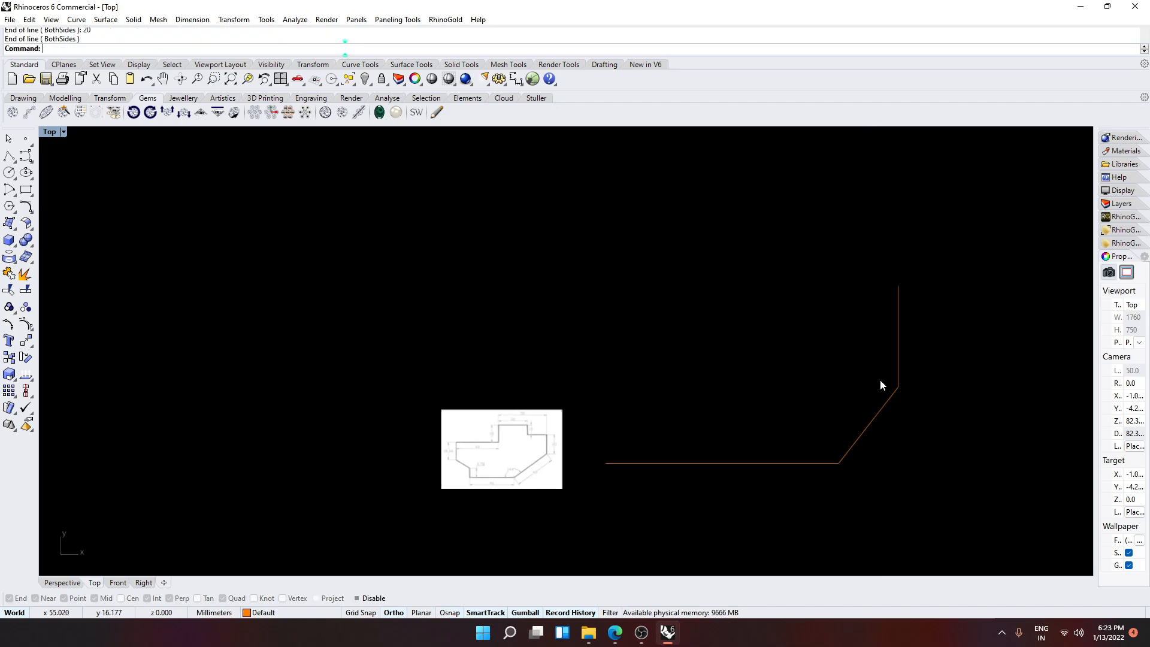
{"action": "left_click", "coordinate": [482, 443]}
{"action": "left_click_drag", "start_coordinate": [442, 449], "coordinate": [166, 440], "text": "shift"}
{"action": "left_click_drag", "start_coordinate": [546, 448], "coordinate": [231, 377]}
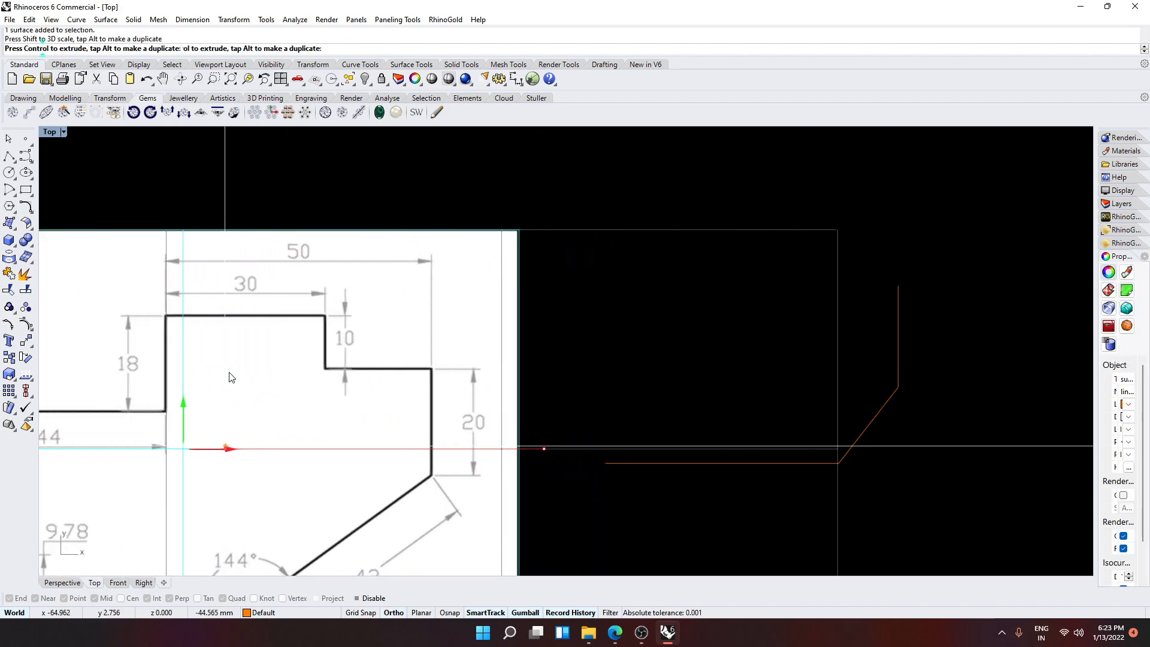
{"action": "left_click_drag", "start_coordinate": [183, 409], "coordinate": [184, 331]}
Draw a 20 mm horizontal line leftward from the top end of the 20 mm vertical line.
{"action": "scroll", "coordinate": [182, 331], "scroll_direction": "down", "scroll_amount": 6}
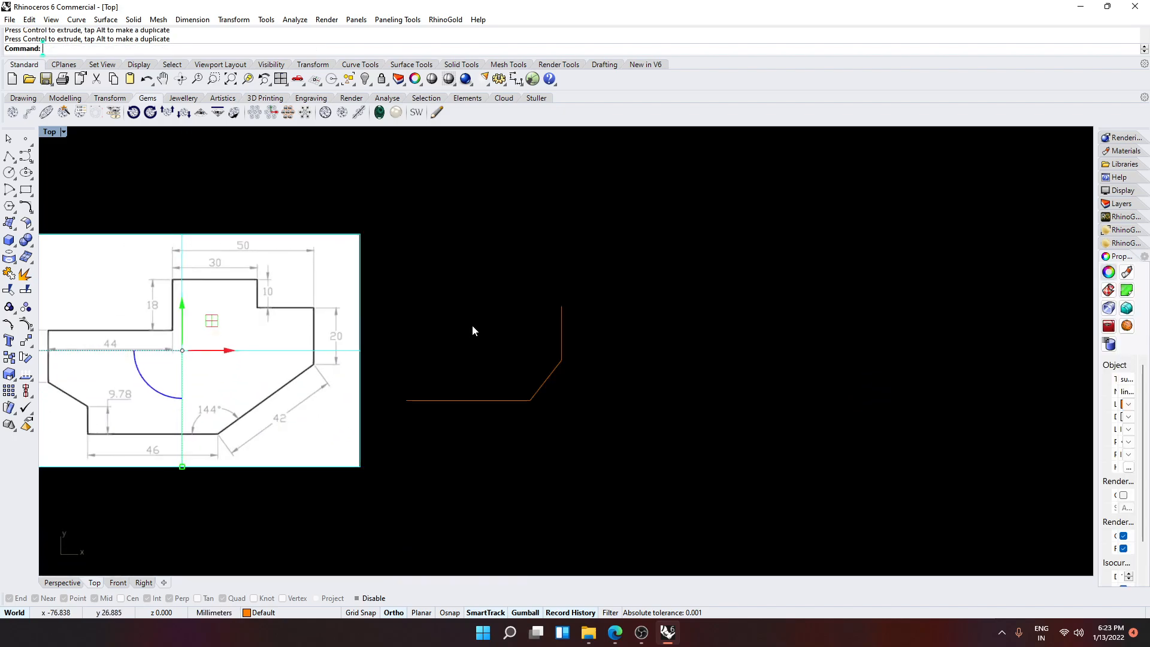
{"action": "right_click_drag", "start_coordinate": [482, 324], "coordinate": [515, 315]}
{"action": "scroll", "coordinate": [292, 229], "scroll_direction": "up", "scroll_amount": 2}
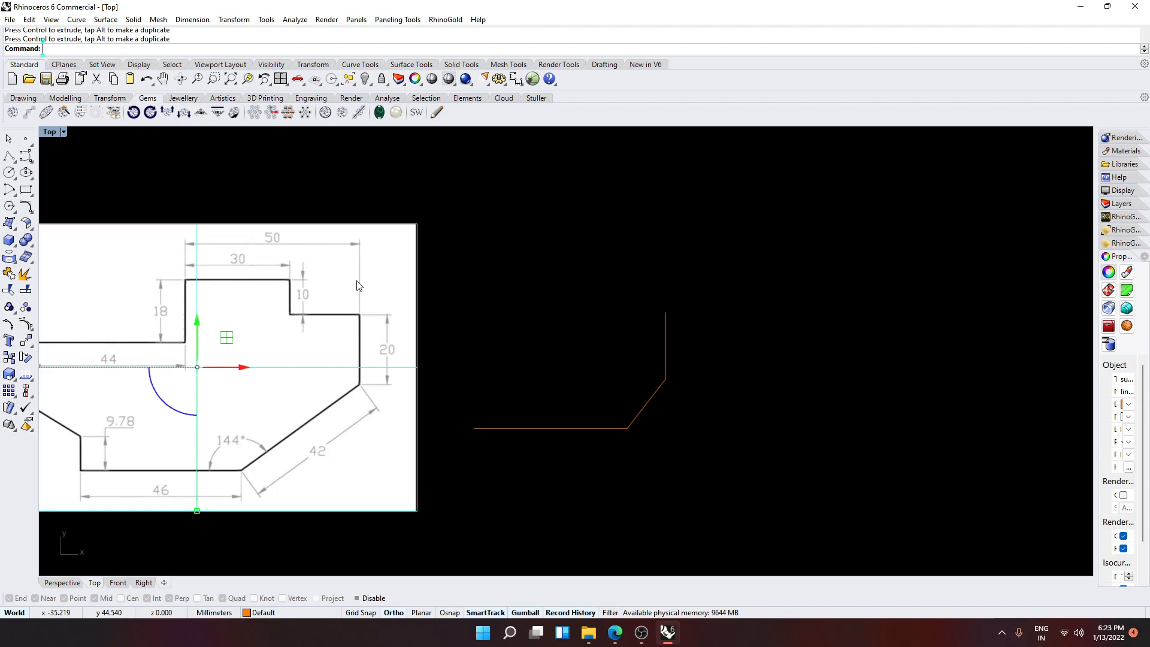
{"action": "type", "text": "Line"}
{"action": "key", "text": "Return"}
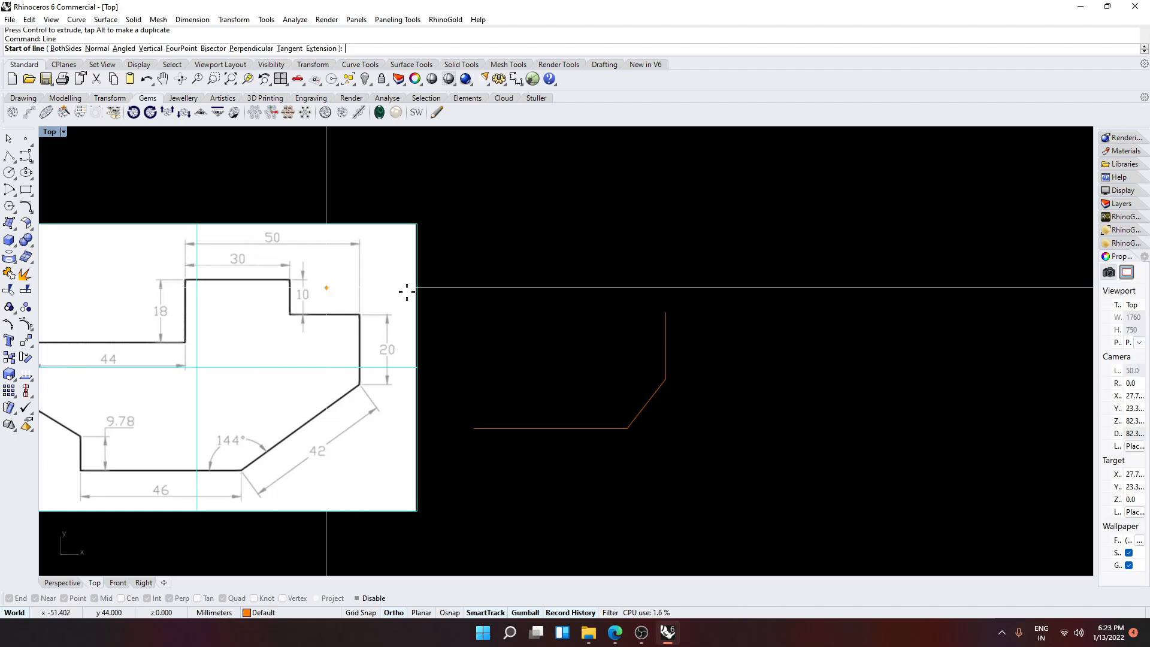
{"action": "left_click", "coordinate": [665, 306]}
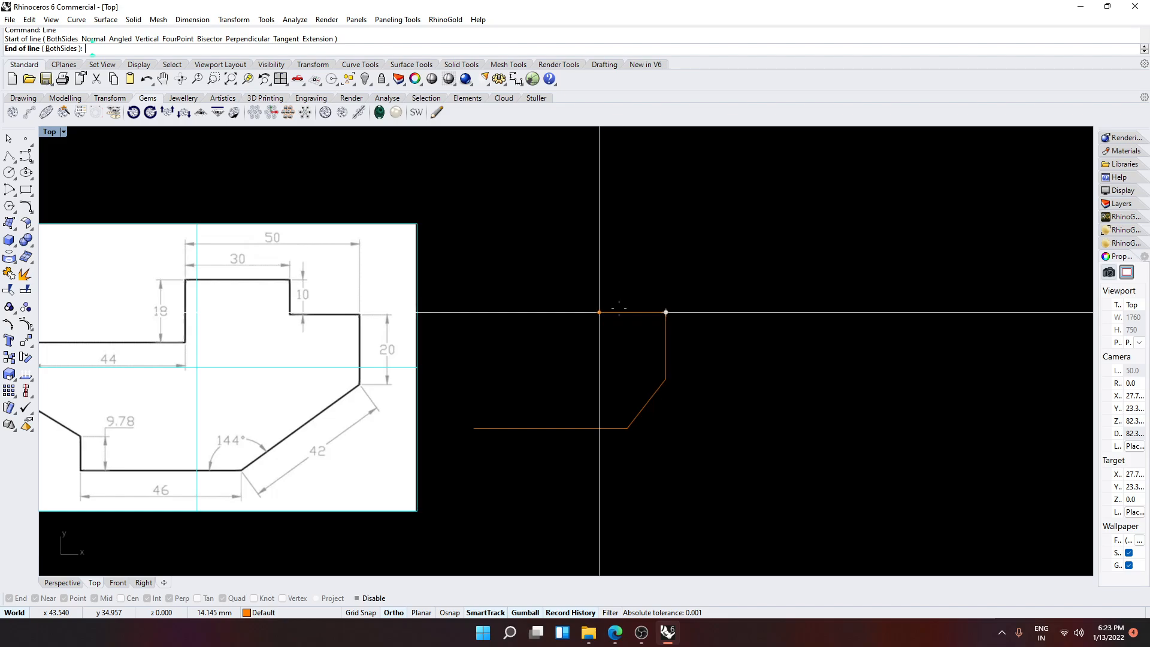
{"action": "type", "text": "20"}
{"action": "key", "text": "Return"}
{"action": "key", "text": "Return"}
Draw a 10 mm vertical line up from the left end of the 20 mm horizontal line.
{"action": "key", "text": "Return"}
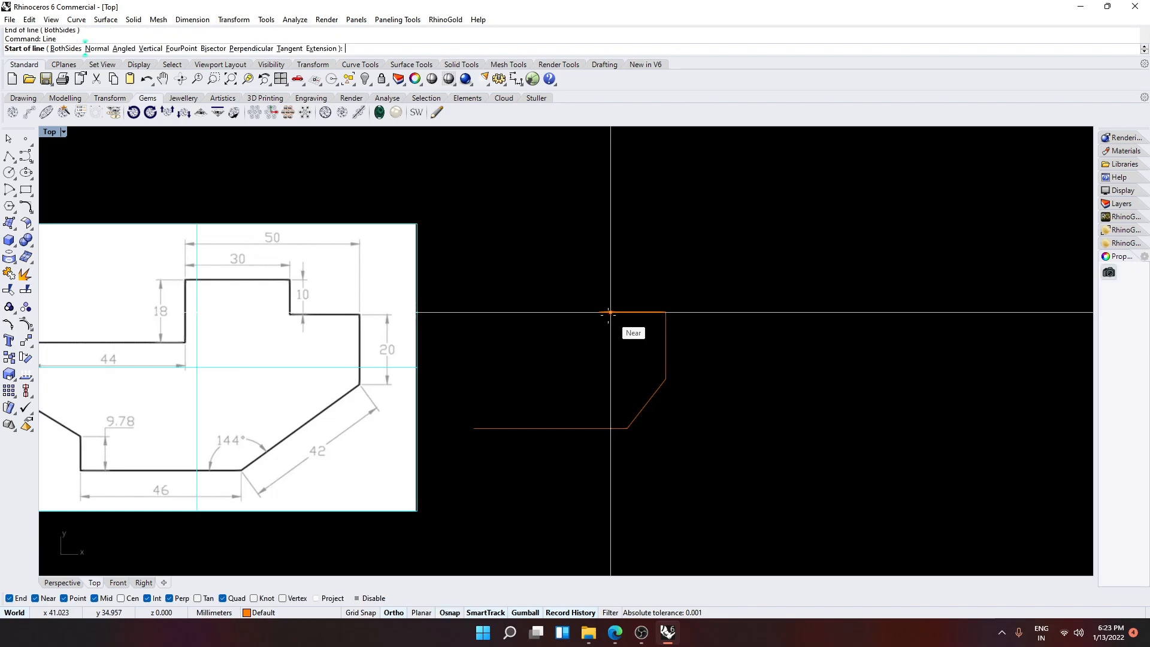
{"action": "left_click", "coordinate": [599, 312]}
{"action": "type", "text": "10"}
{"action": "key", "text": "Return"}
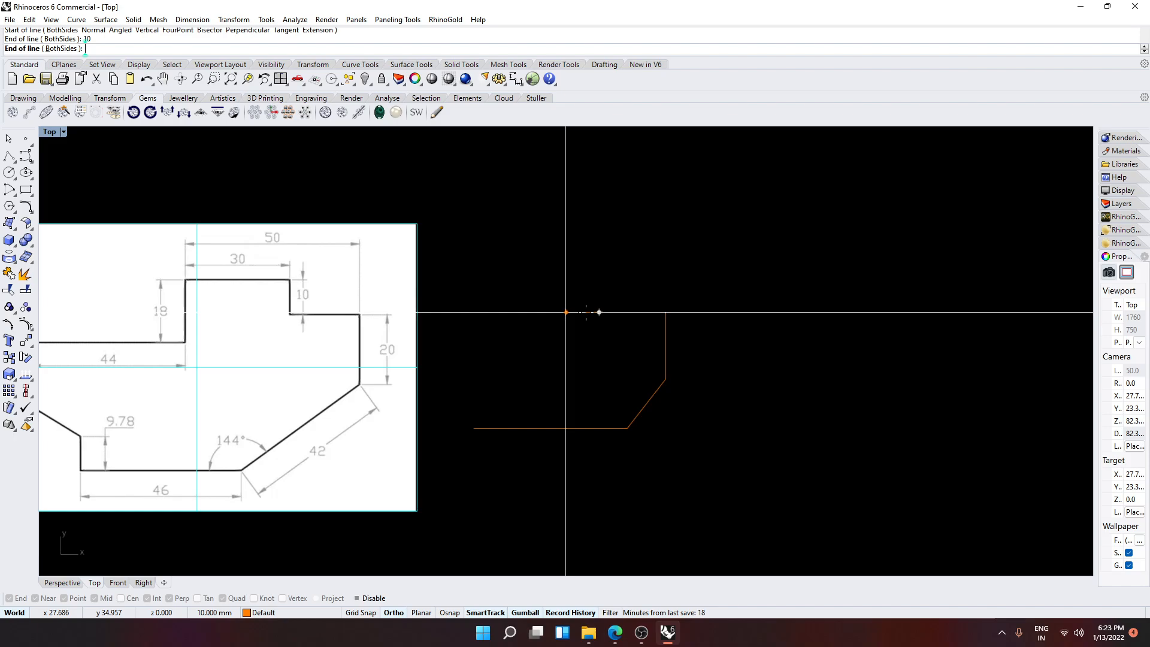
{"action": "left_click", "coordinate": [600, 278]}
Draw a 30 mm horizontal line leftward from the top of the 10 mm vertical line.
{"action": "key", "text": "Return"}
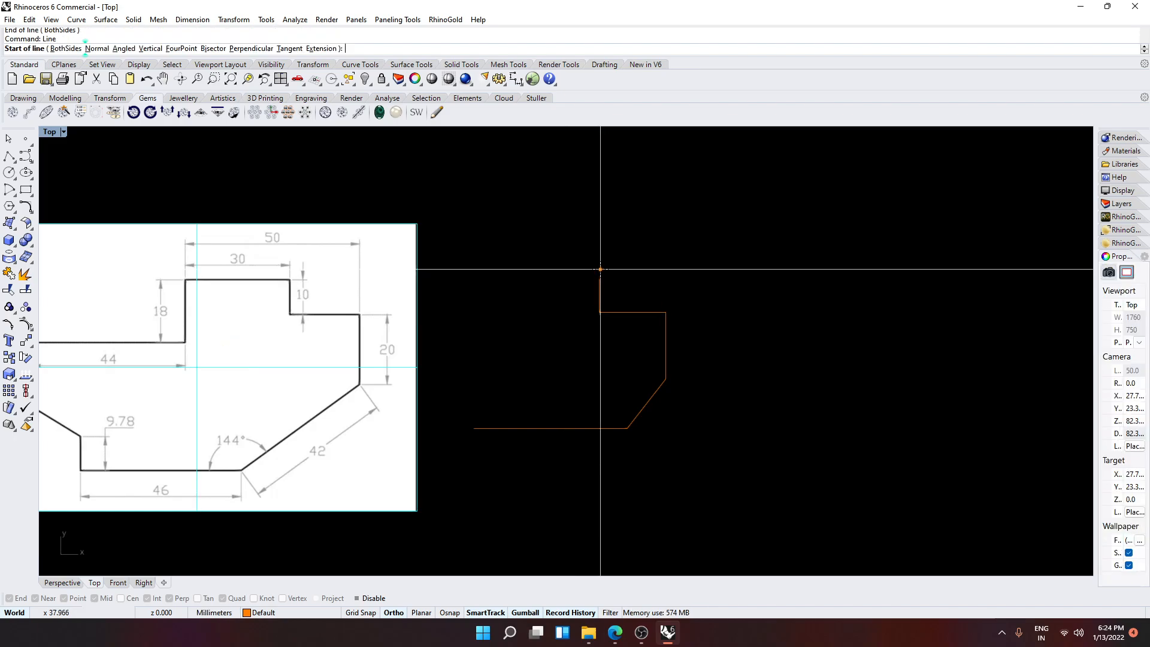
{"action": "left_click", "coordinate": [599, 279]}
{"action": "type", "text": "30"}
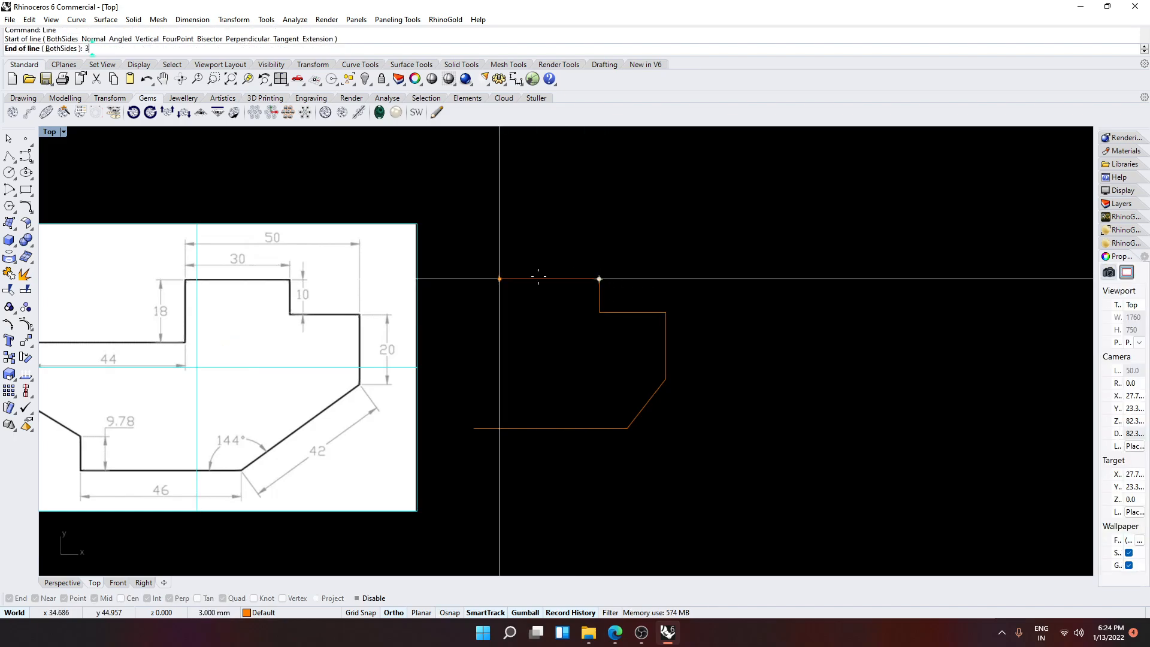
{"action": "key", "text": "Return"}
{"action": "left_click", "coordinate": [538, 277]}
Draw an 18 mm vertical line down from the left end of the 30 mm line.
{"action": "key", "text": "Return"}
{"action": "right_click_drag", "start_coordinate": [526, 308], "coordinate": [643, 308]}
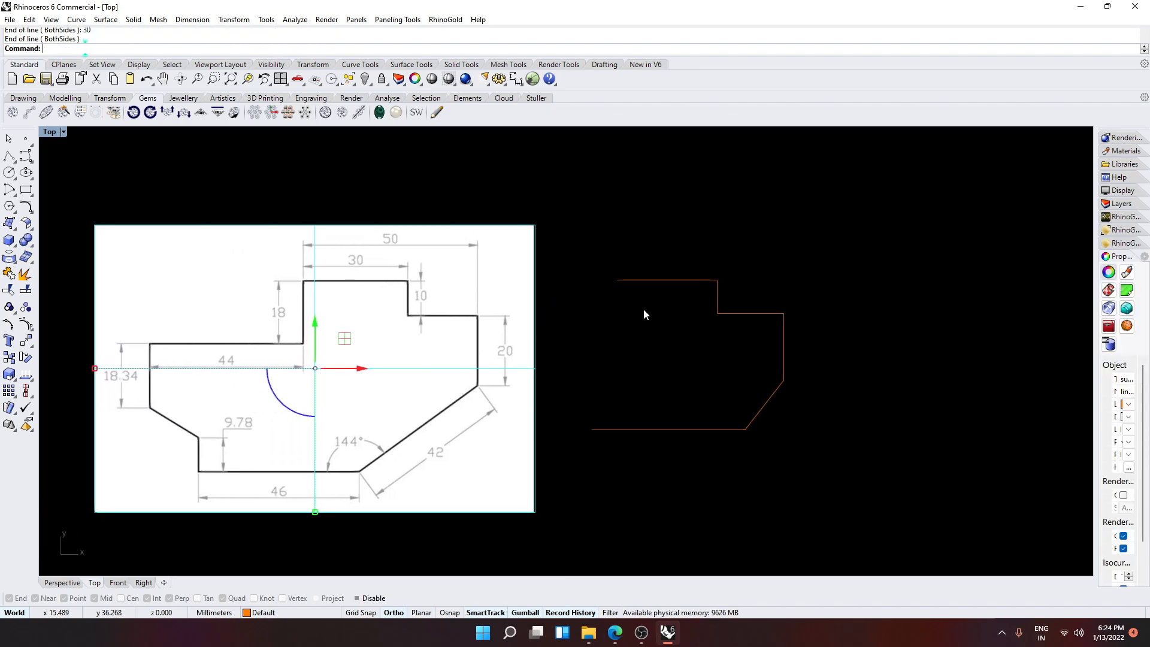
{"action": "left_click", "coordinate": [617, 279]}
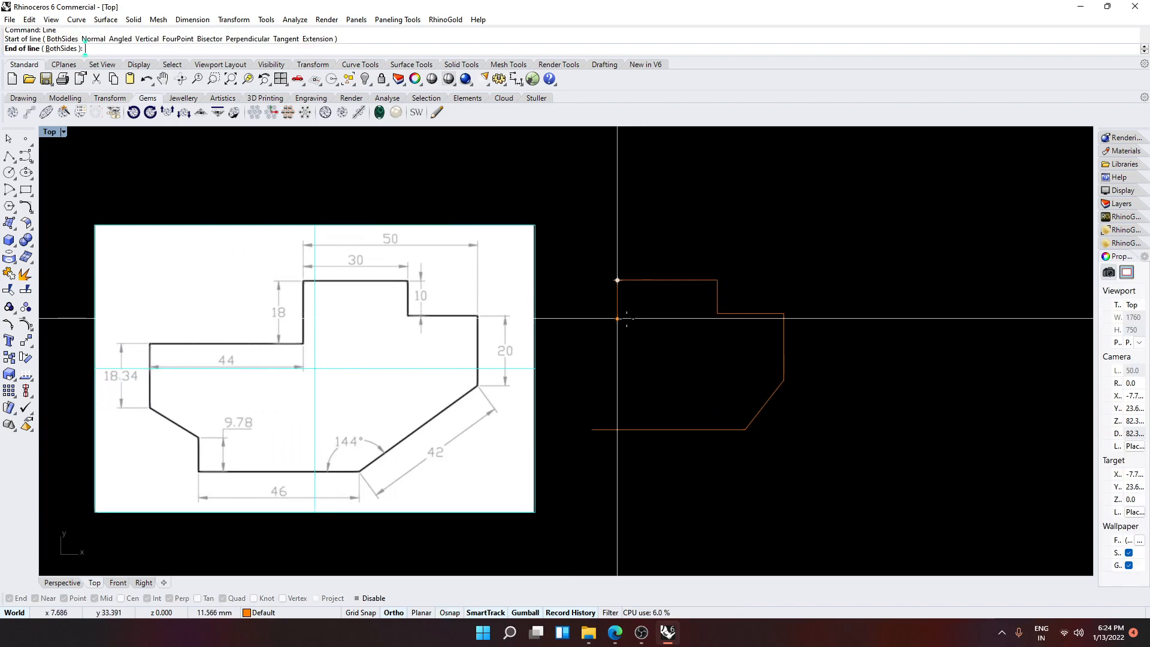
{"action": "type", "text": "18"}
{"action": "key", "text": "Return"}
{"action": "key", "text": "Return"}
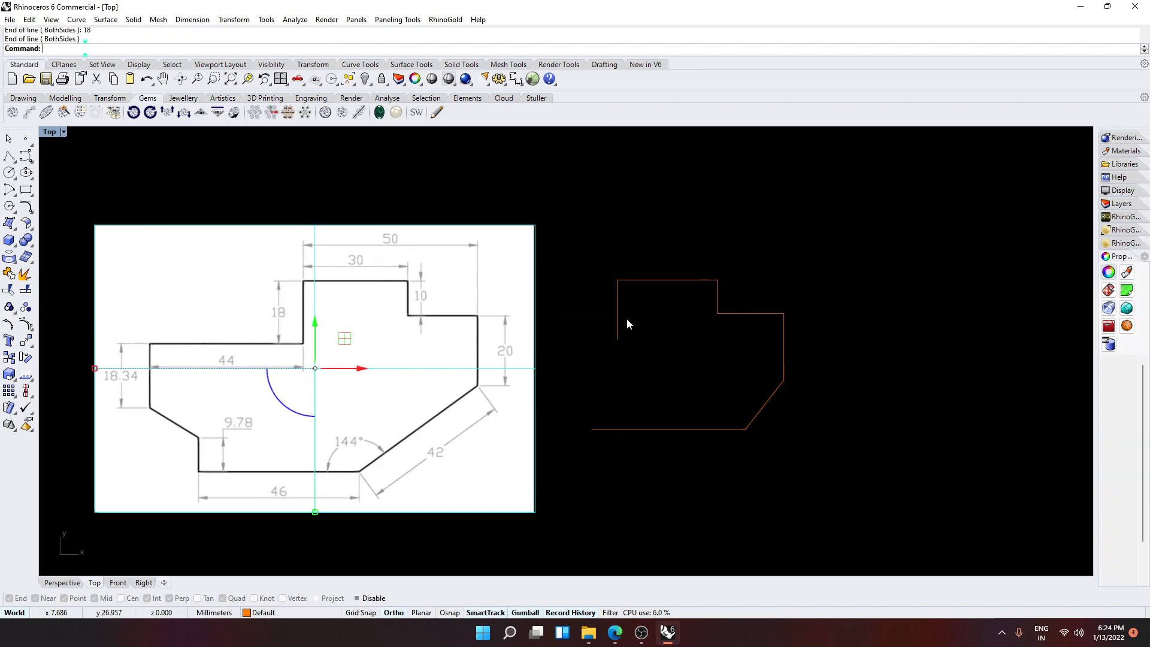
Draw a 44 mm horizontal line leftward from the lower end of the 18 mm line.
{"action": "left_click", "coordinate": [617, 339]}
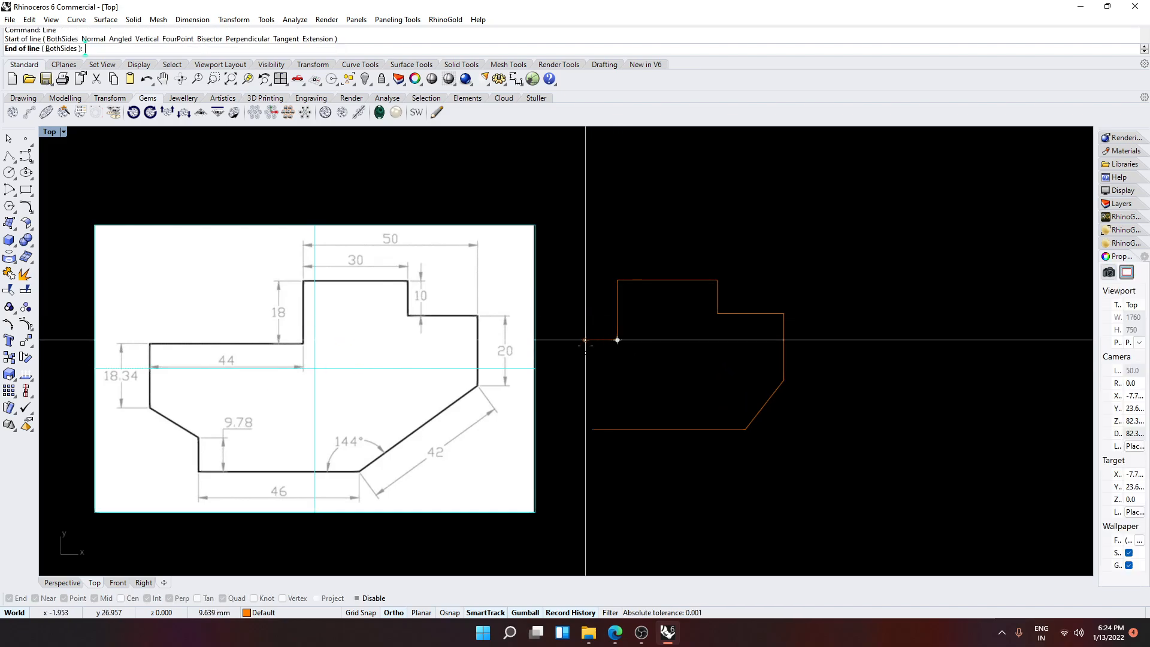
{"action": "type", "text": "44"}
{"action": "key", "text": "Return"}
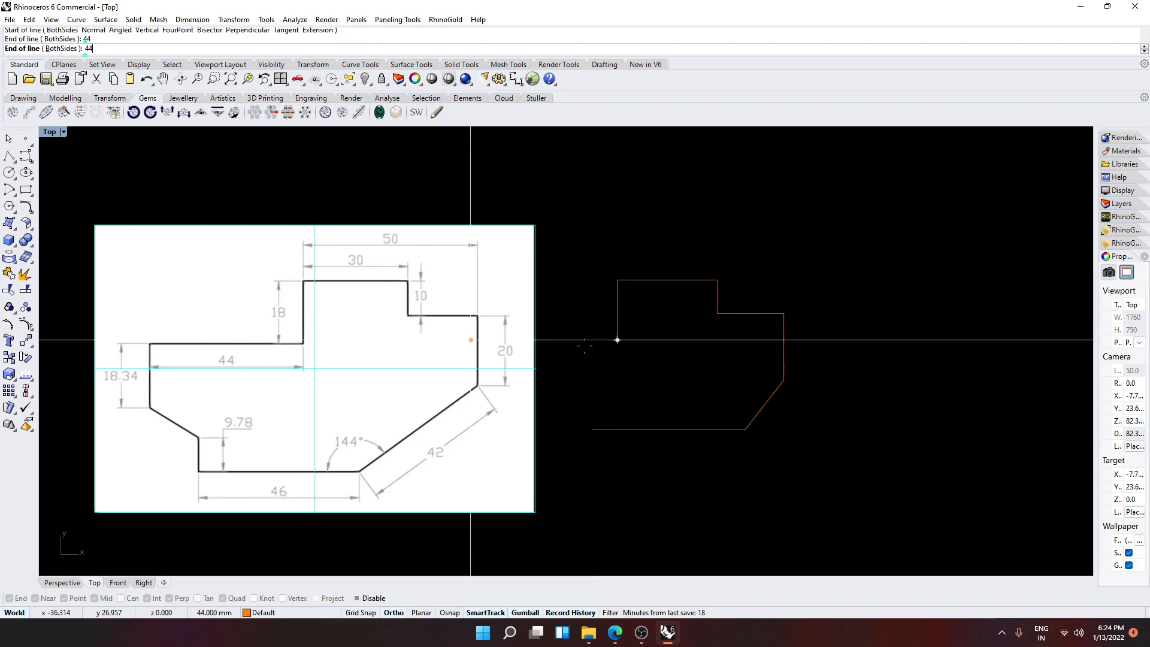
{"action": "left_click", "coordinate": [585, 345]}
Move the reference picture horizontally to the left, clear of the drawn 44 mm line, and deselect it.
{"action": "scroll", "coordinate": [584, 343], "scroll_direction": "down", "scroll_amount": 2}
{"action": "right_click_drag", "start_coordinate": [584, 343], "coordinate": [799, 282]}
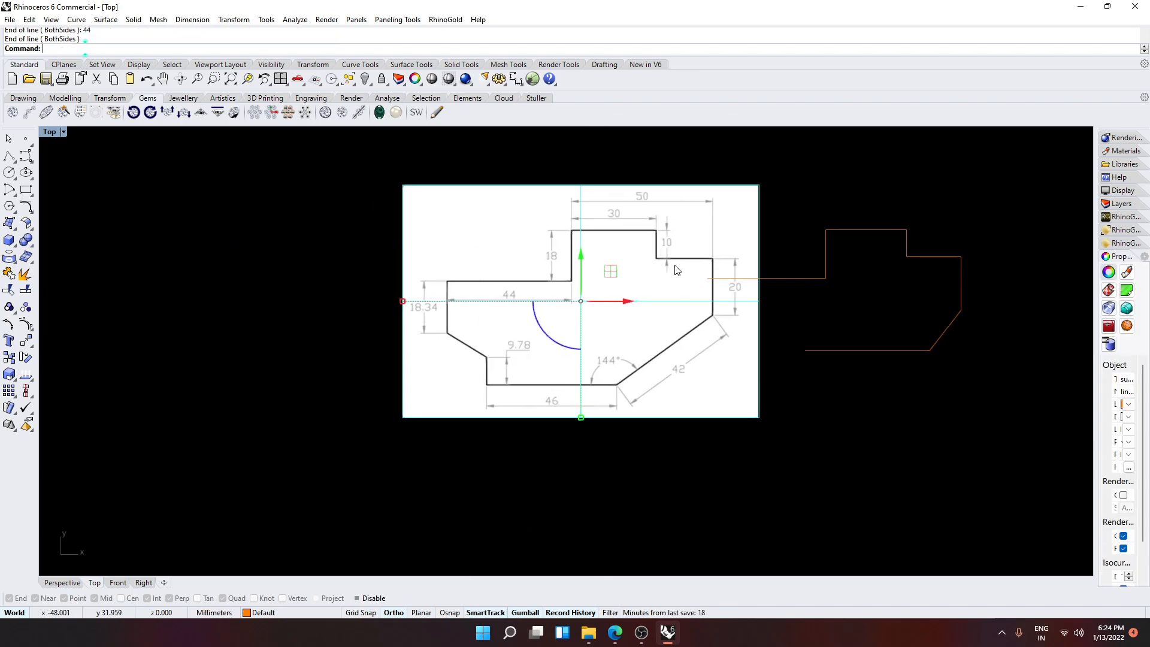
{"action": "left_click_drag", "start_coordinate": [610, 302], "coordinate": [458, 309]}
{"action": "left_click", "coordinate": [774, 316]}
{"action": "right_click_drag", "start_coordinate": [759, 325], "coordinate": [736, 350]}
{"action": "scroll", "coordinate": [685, 350], "scroll_direction": "up", "scroll_amount": 4}
Draw an 18.34 mm vertical line down from the left end of the 44 mm line.
{"action": "right_click", "coordinate": [685, 350]}
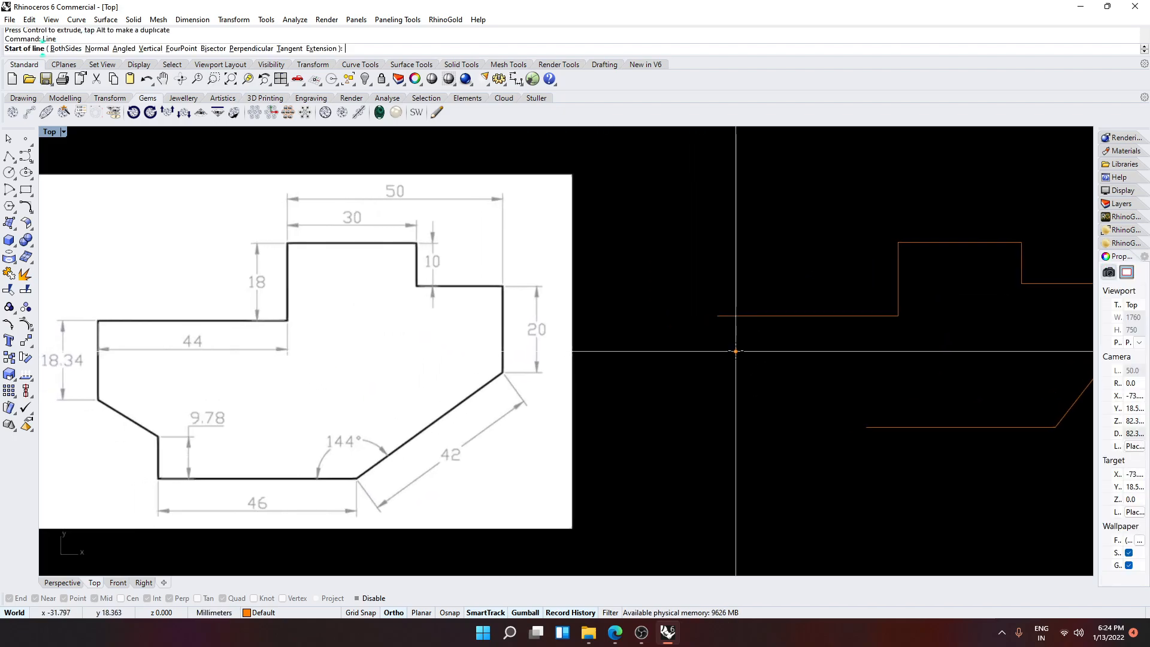
{"action": "left_click", "coordinate": [719, 318], "text": "alt"}
{"action": "type", "text": "17"}
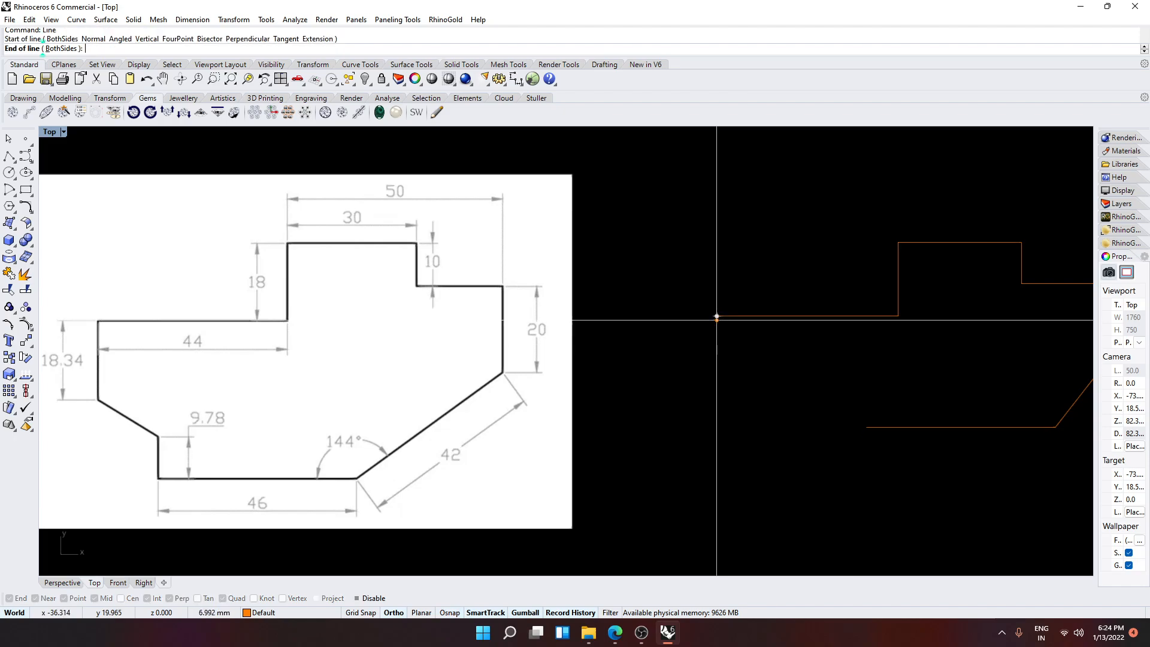
{"action": "key", "text": "BackSpace"}
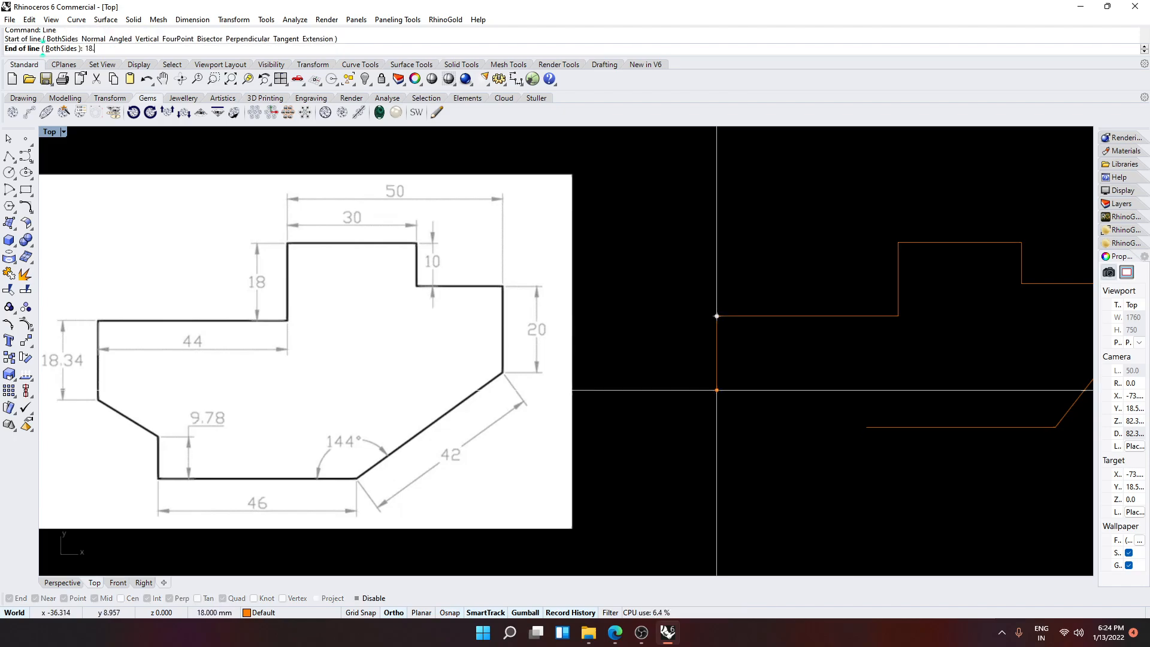
{"action": "type", "text": "8.34"}
{"action": "key", "text": "Return"}
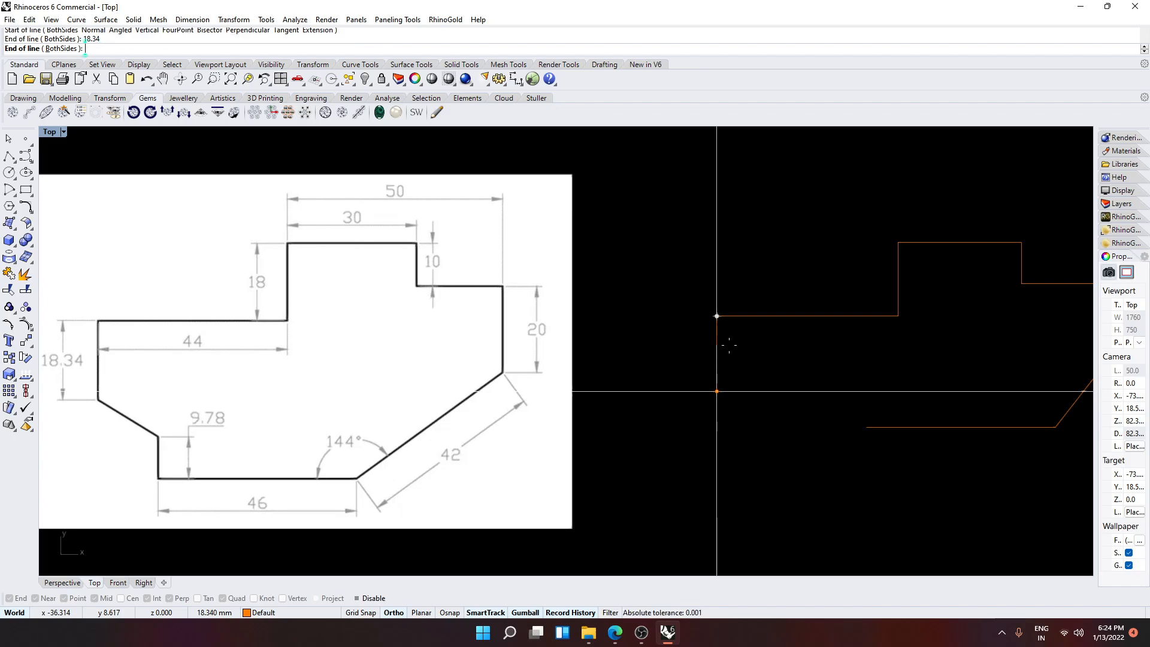
{"action": "left_click", "coordinate": [728, 350]}
Draw a 9.78 mm vertical line up from the left end of the 46 mm base line.
{"action": "scroll", "coordinate": [777, 384], "scroll_direction": "down", "scroll_amount": 2}
{"action": "right_click_drag", "start_coordinate": [775, 386], "coordinate": [700, 373]}
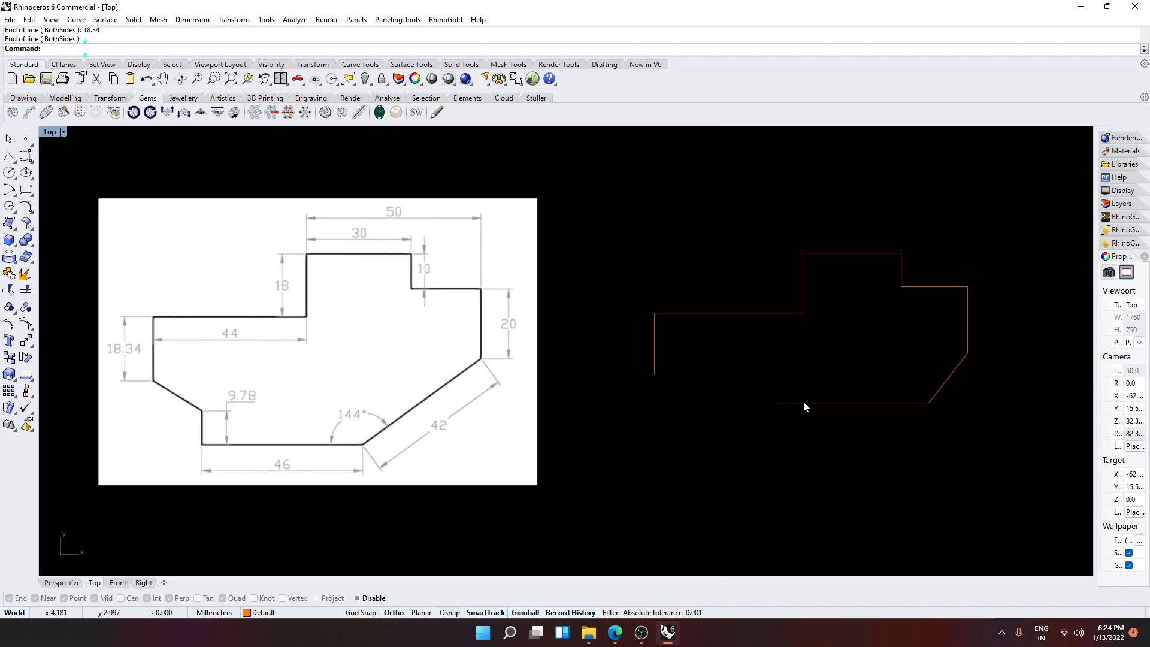
{"action": "right_click", "coordinate": [803, 401]}
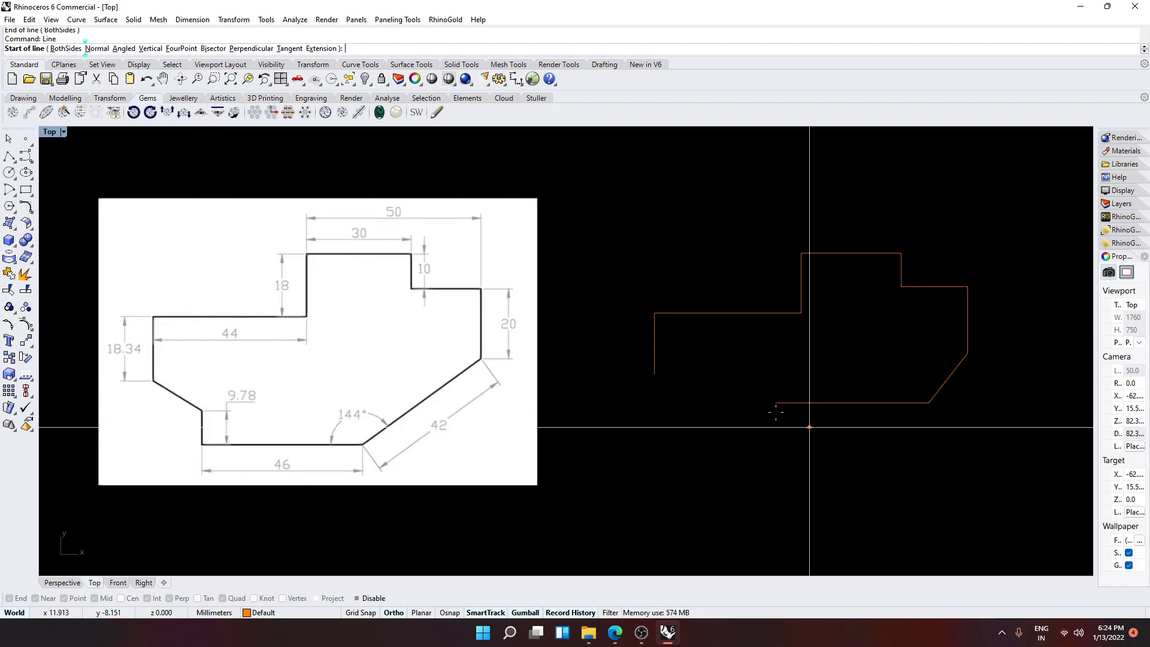
{"action": "left_click", "coordinate": [775, 402]}
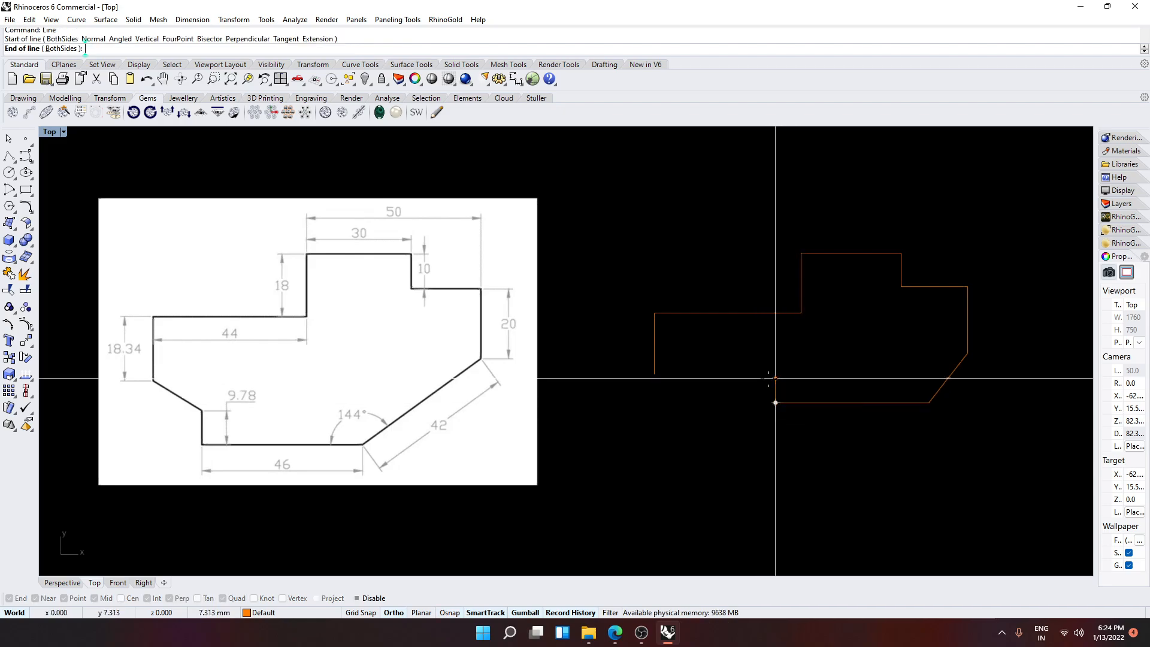
{"action": "type", "text": ".78"}
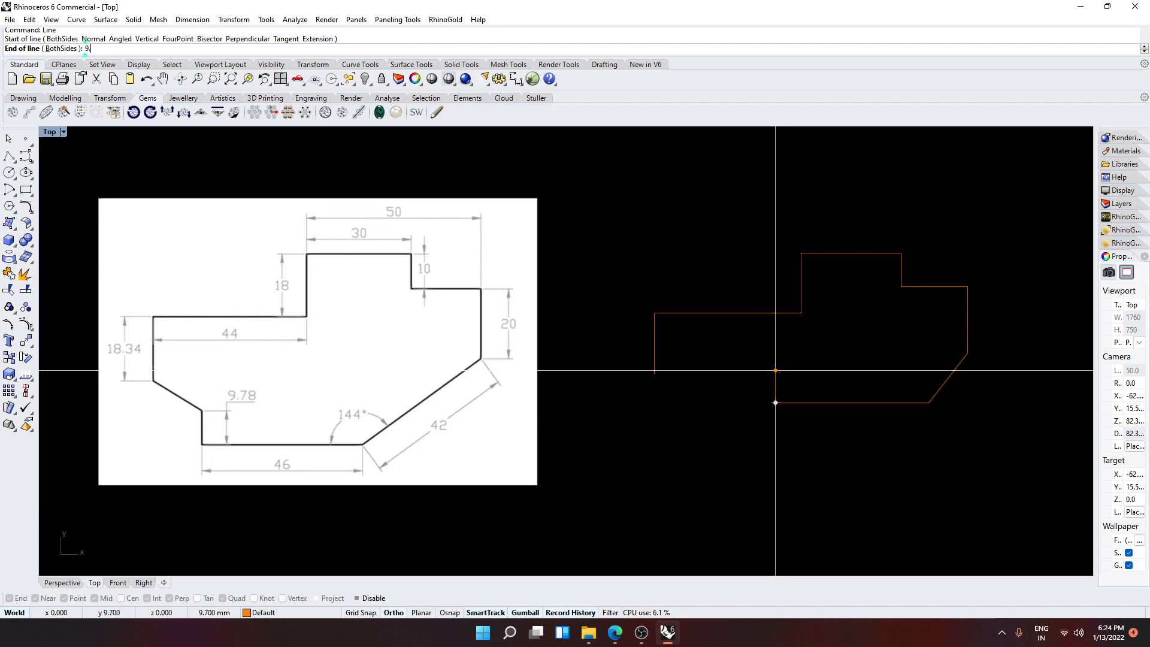
{"action": "key", "text": "Return"}
{"action": "key", "text": "Return"}
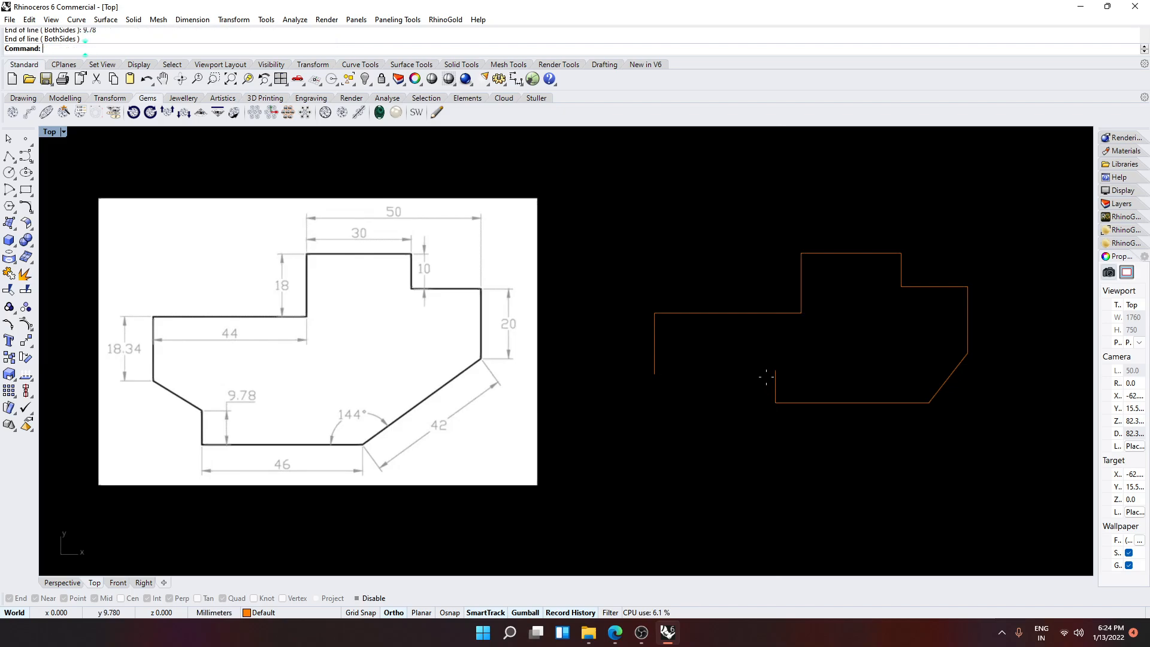
Close the outline with a line from the lower end of the 18.34 mm line to the top of the 9.78 mm line.
{"action": "key", "text": "Return"}
{"action": "left_click", "coordinate": [654, 373]}
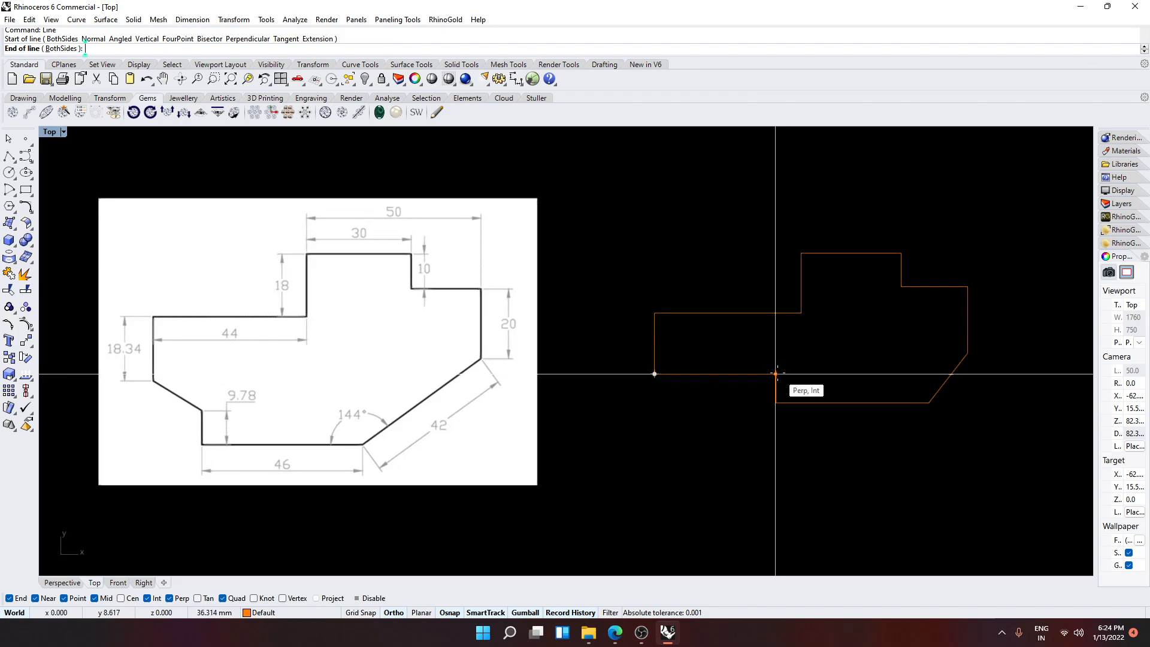
{"action": "left_click", "coordinate": [774, 370]}
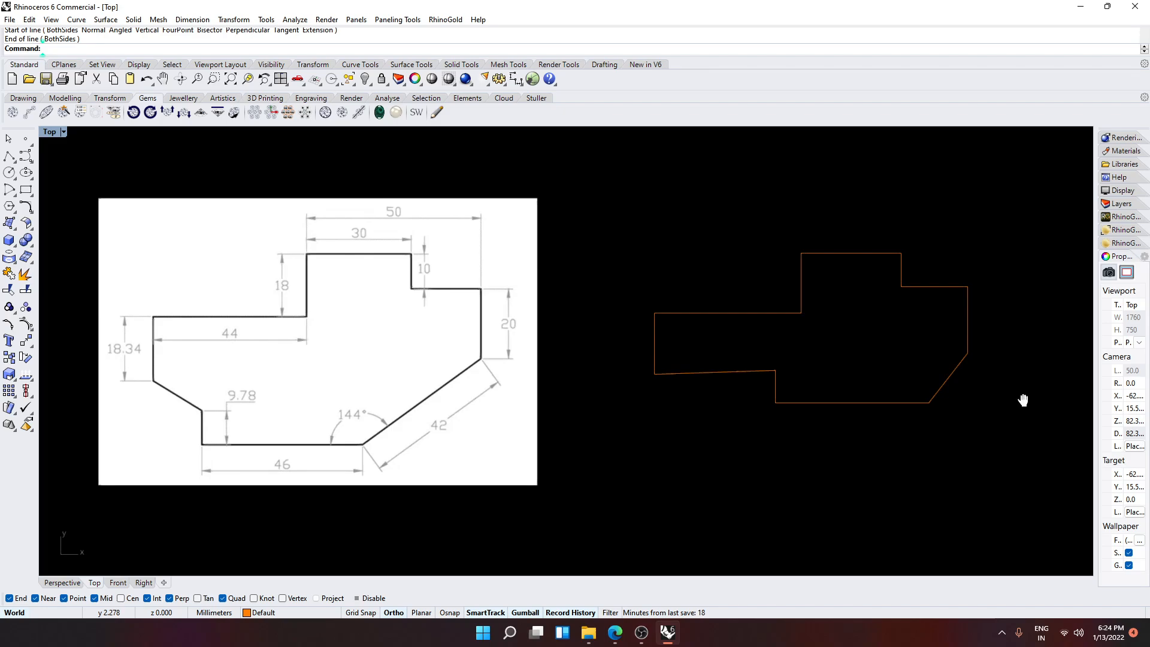
{"action": "right_click_drag", "start_coordinate": [1019, 396], "coordinate": [949, 432]}
{"action": "scroll", "coordinate": [879, 412], "scroll_direction": "up", "scroll_amount": 2}
{"action": "right_click_drag", "start_coordinate": [879, 412], "coordinate": [880, 400]}
{"action": "type", "text": "AdaptToRingSize"}
{"action": "key", "text": "Return"}
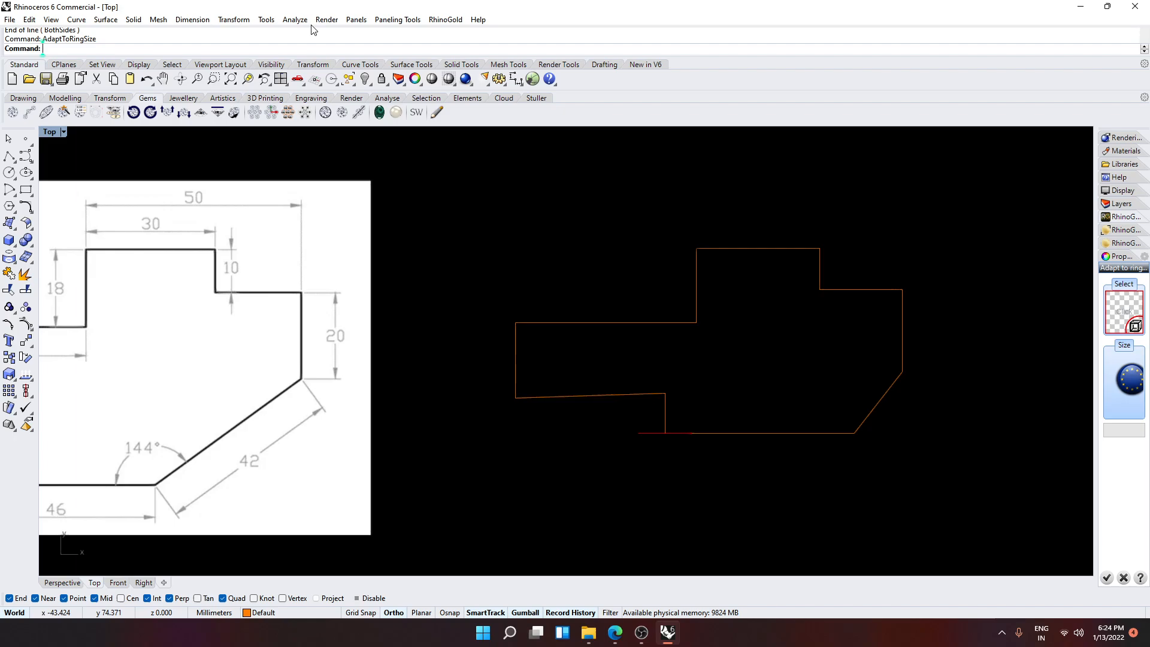
Add an aligned dimension along the angled line at the lower-right corner, placed outside the outline, and select it.
{"action": "left_click", "coordinate": [192, 19]}
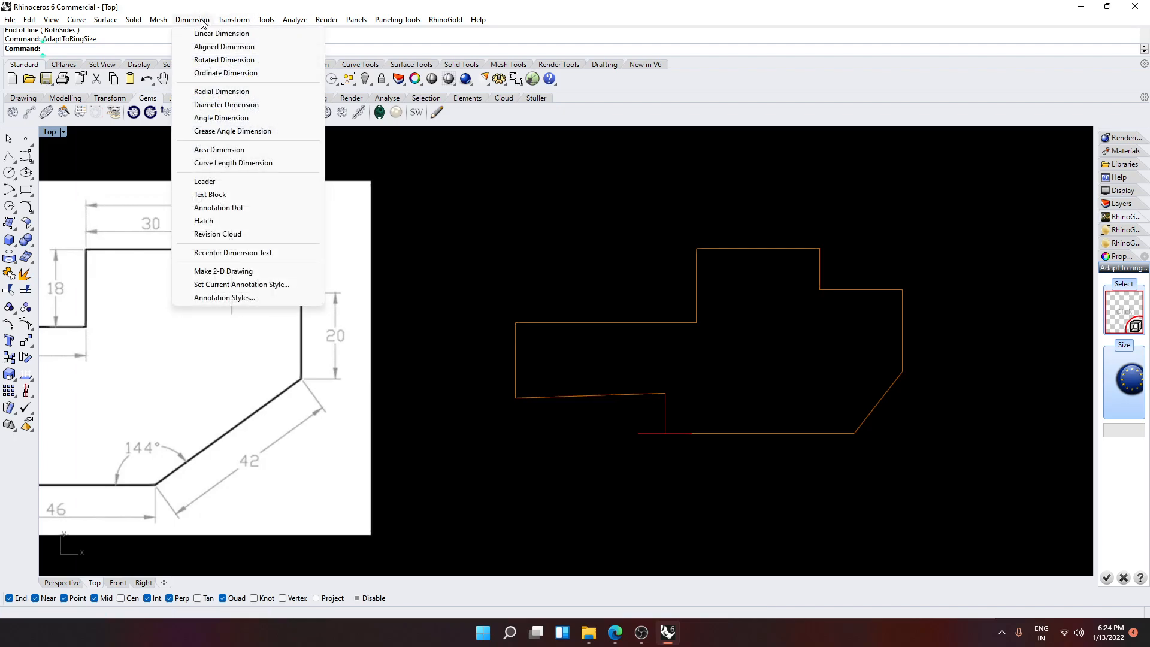
{"action": "left_click", "coordinate": [226, 50]}
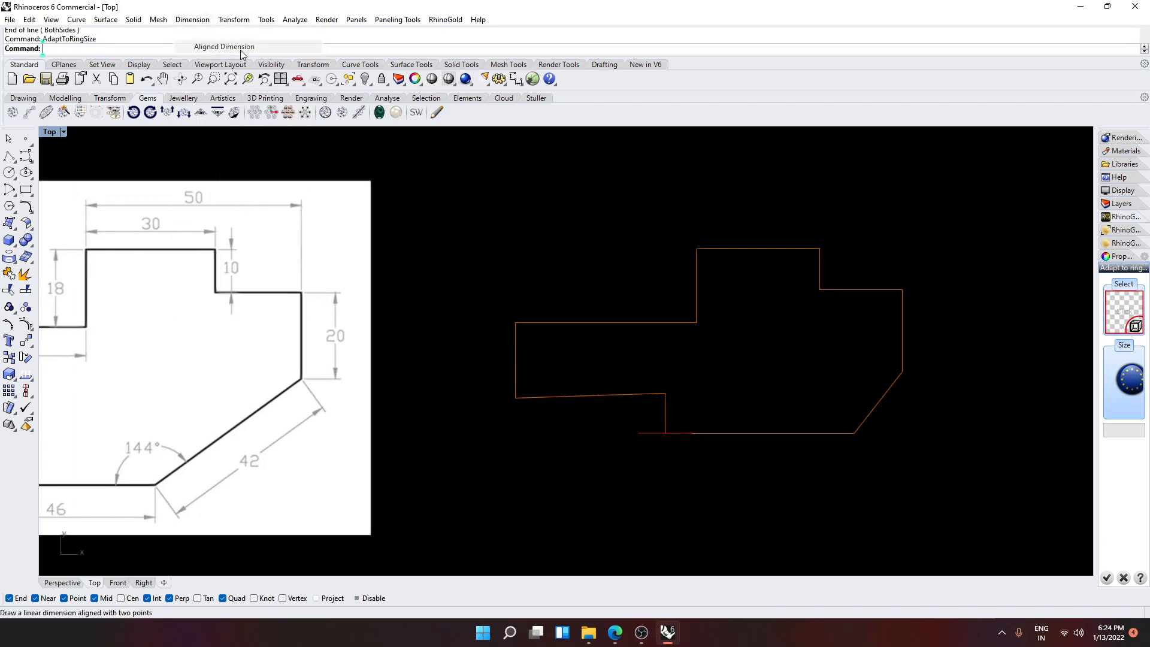
{"action": "left_click", "coordinate": [853, 433]}
{"action": "left_click", "coordinate": [902, 372]}
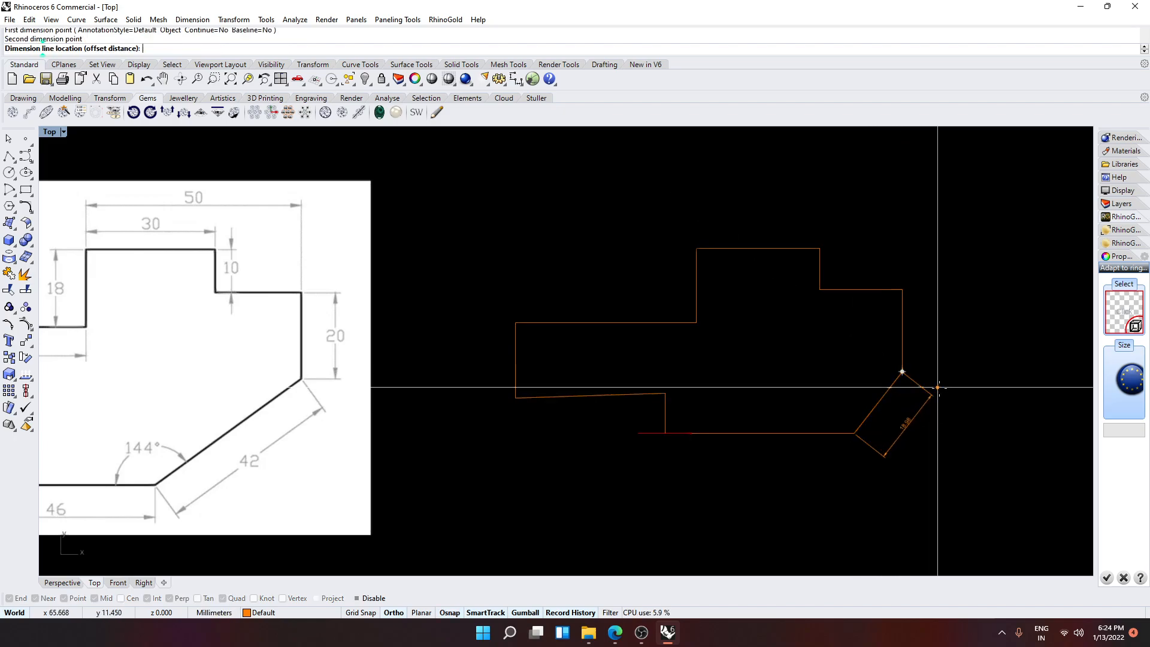
{"action": "left_click", "coordinate": [949, 398]}
{"action": "scroll", "coordinate": [924, 437], "scroll_direction": "up", "scroll_amount": 4}
{"action": "left_click", "coordinate": [925, 437]}
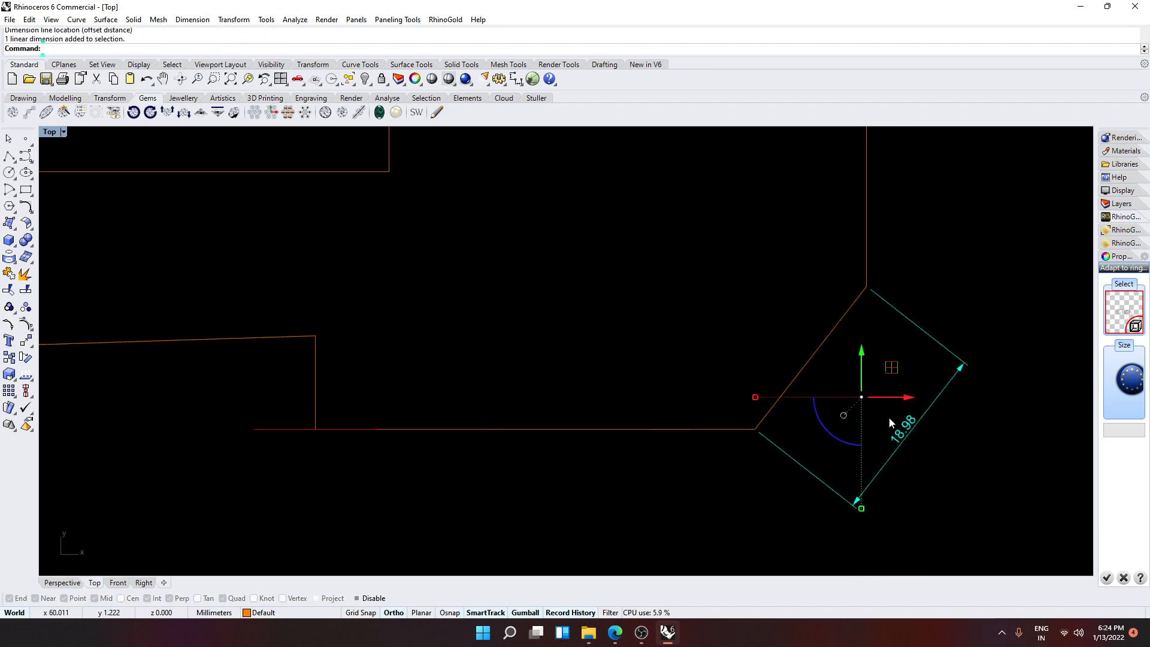
Delete the aligned dimension from the angled line at the outline's lower-right corner.
{"action": "key", "text": "Delete"}
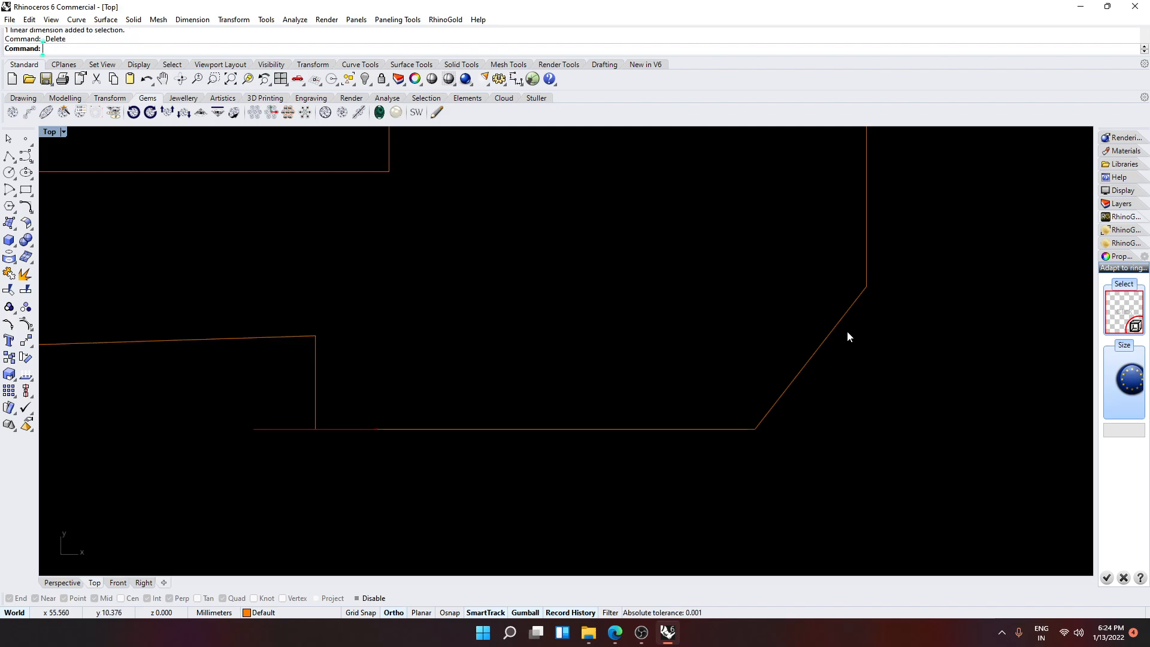
{"action": "scroll", "coordinate": [846, 331], "scroll_direction": "down", "scroll_amount": 4}
{"action": "scroll", "coordinate": [667, 365], "scroll_direction": "up", "scroll_amount": 2}
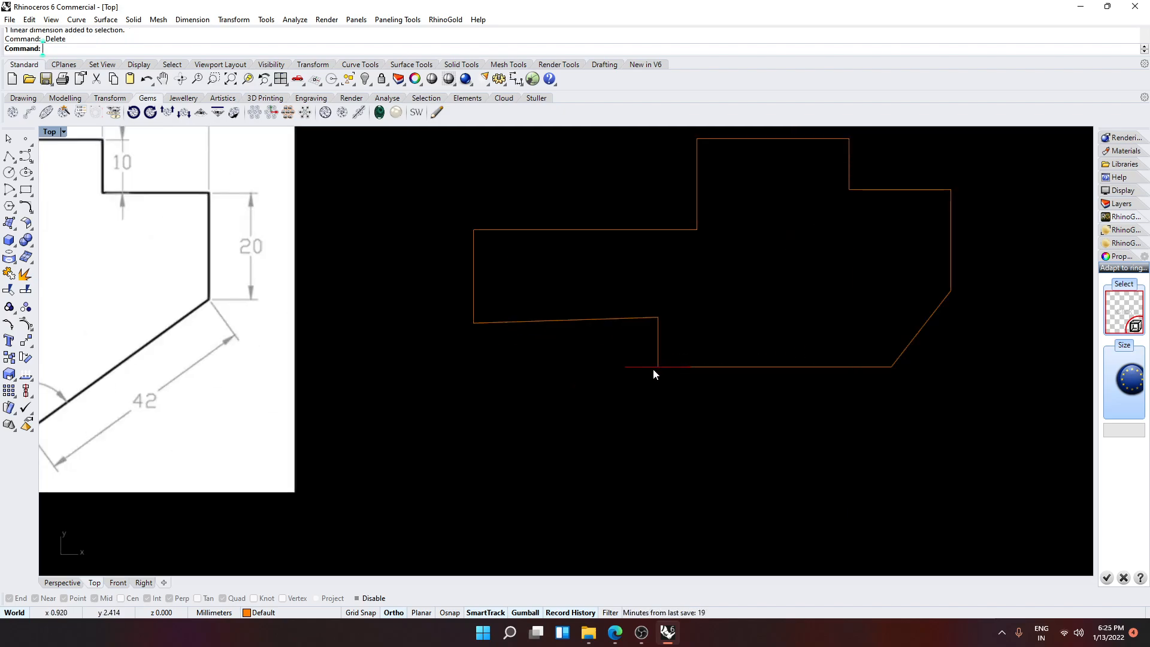
Compare the redrawn outline with the dimensioned reference picture beside it.
{"action": "left_click", "coordinate": [691, 366]}
{"action": "left_click", "coordinate": [625, 382]}
{"action": "scroll", "coordinate": [624, 382], "scroll_direction": "down", "scroll_amount": 6}
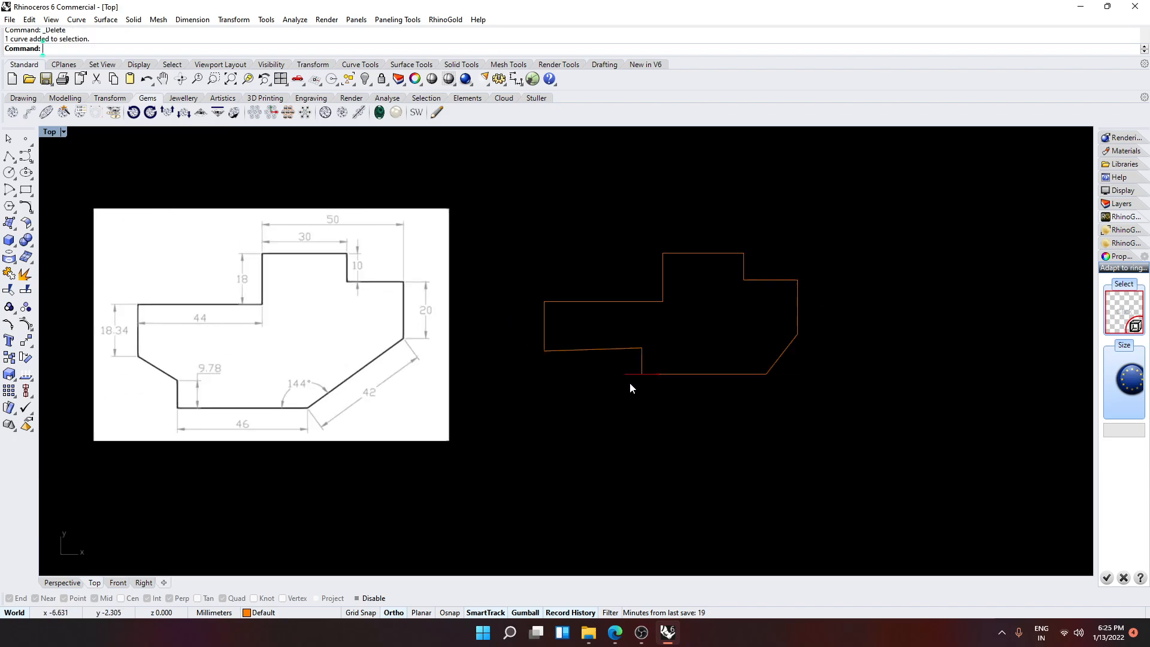
{"action": "right_click_drag", "start_coordinate": [630, 388], "coordinate": [693, 385]}
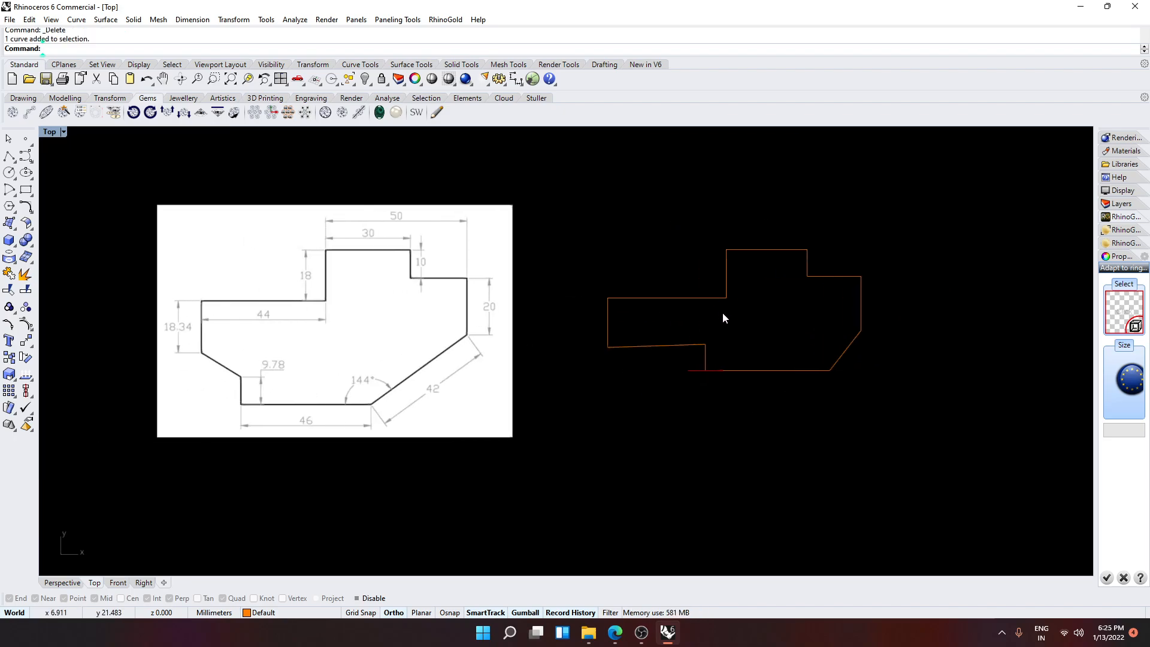
{"action": "scroll", "coordinate": [613, 310], "scroll_direction": "up", "scroll_amount": 1}
{"action": "scroll", "coordinate": [617, 312], "scroll_direction": "down", "scroll_amount": 1}
{"action": "right_click_drag", "start_coordinate": [619, 313], "coordinate": [661, 326]}
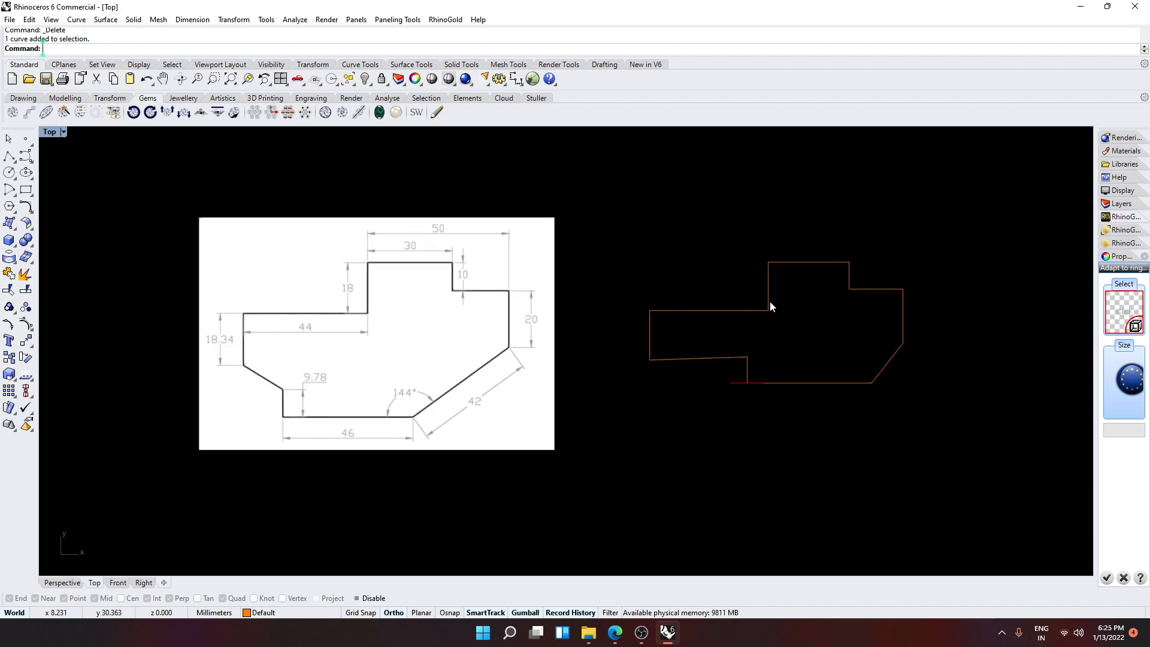
{"action": "scroll", "coordinate": [768, 304], "scroll_direction": "up", "scroll_amount": 1}
{"action": "scroll", "coordinate": [767, 304], "scroll_direction": "down", "scroll_amount": 1}
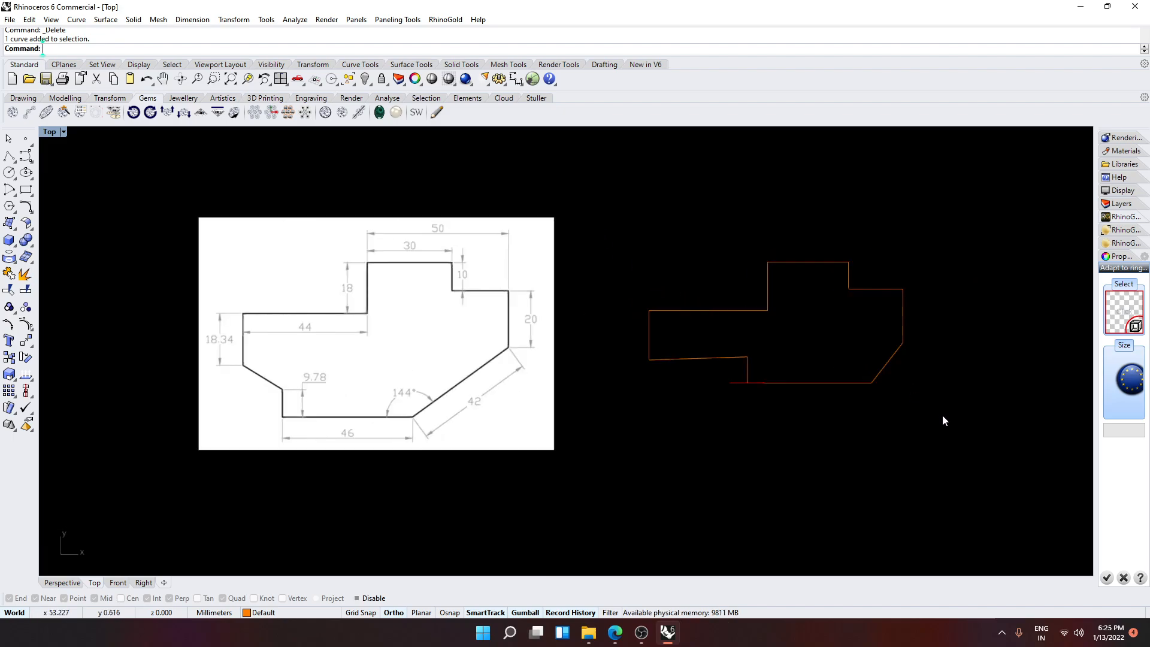
Try crossing and window selections around the whole outline, clear them, and dismiss the Adapt to ring options.
{"action": "left_click_drag", "start_coordinate": [943, 416], "coordinate": [588, 271]}
{"action": "left_click", "coordinate": [695, 242]}
{"action": "left_click_drag", "start_coordinate": [612, 219], "coordinate": [1011, 458]}
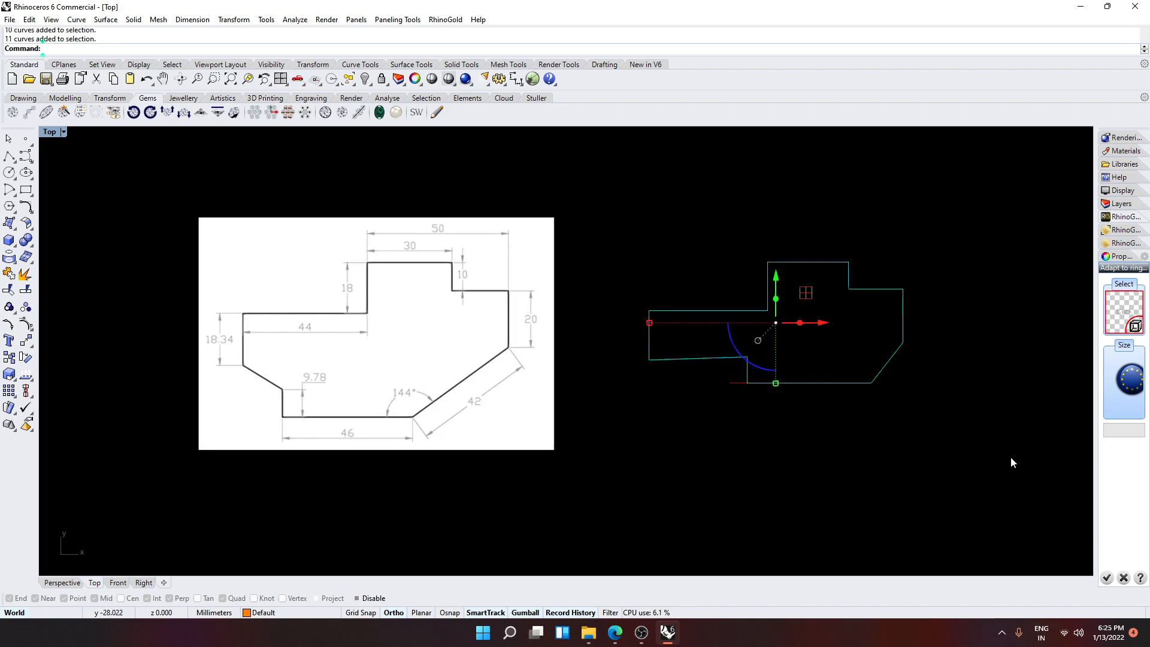
{"action": "left_click", "coordinate": [643, 246]}
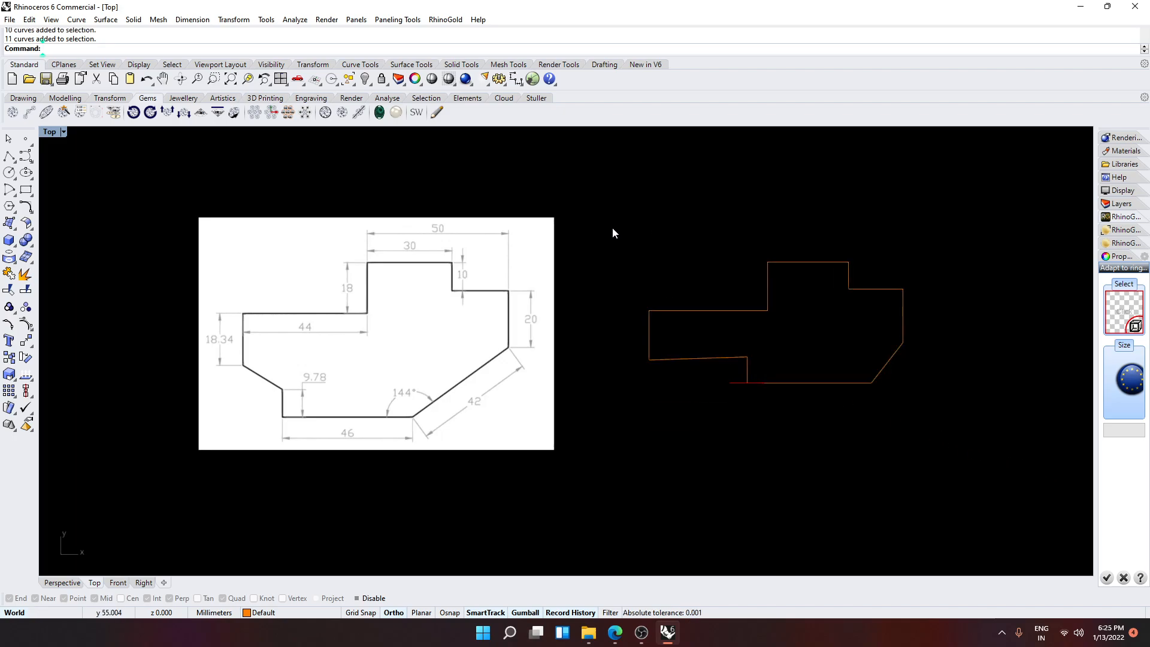
{"action": "left_click_drag", "start_coordinate": [612, 227], "coordinate": [1047, 461]}
{"action": "left_click", "coordinate": [969, 447]}
{"action": "left_click", "coordinate": [1124, 578]}
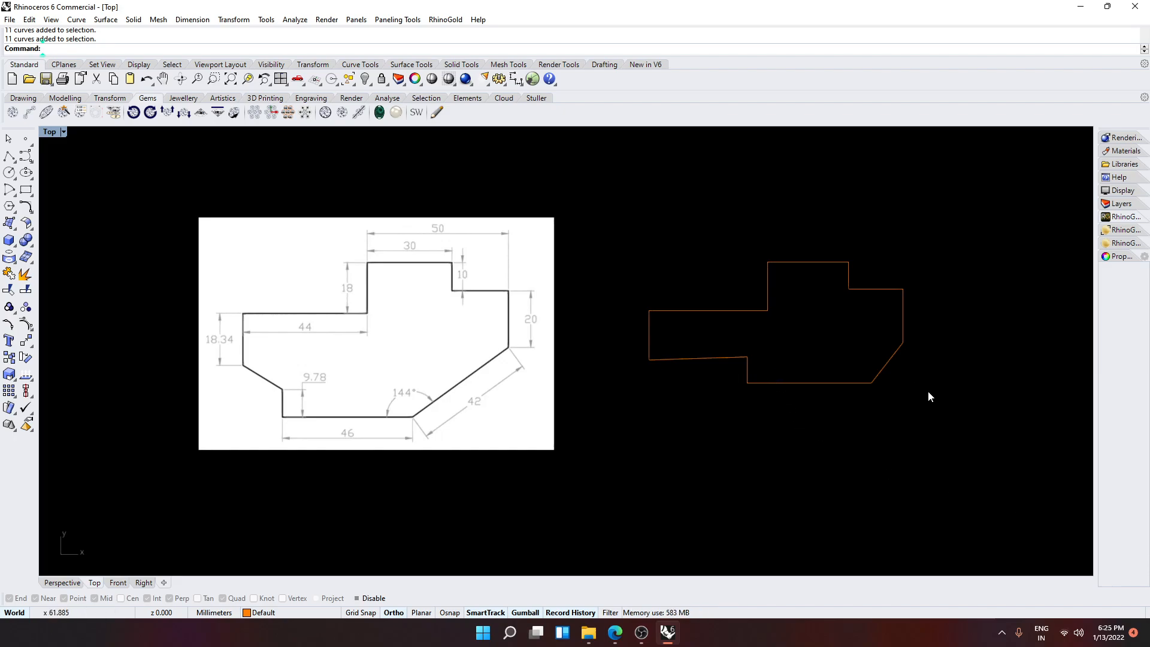
Select all the lines of the redrawn outline and join them into one closed curve.
{"action": "left_click_drag", "start_coordinate": [587, 223], "coordinate": [838, 454]}
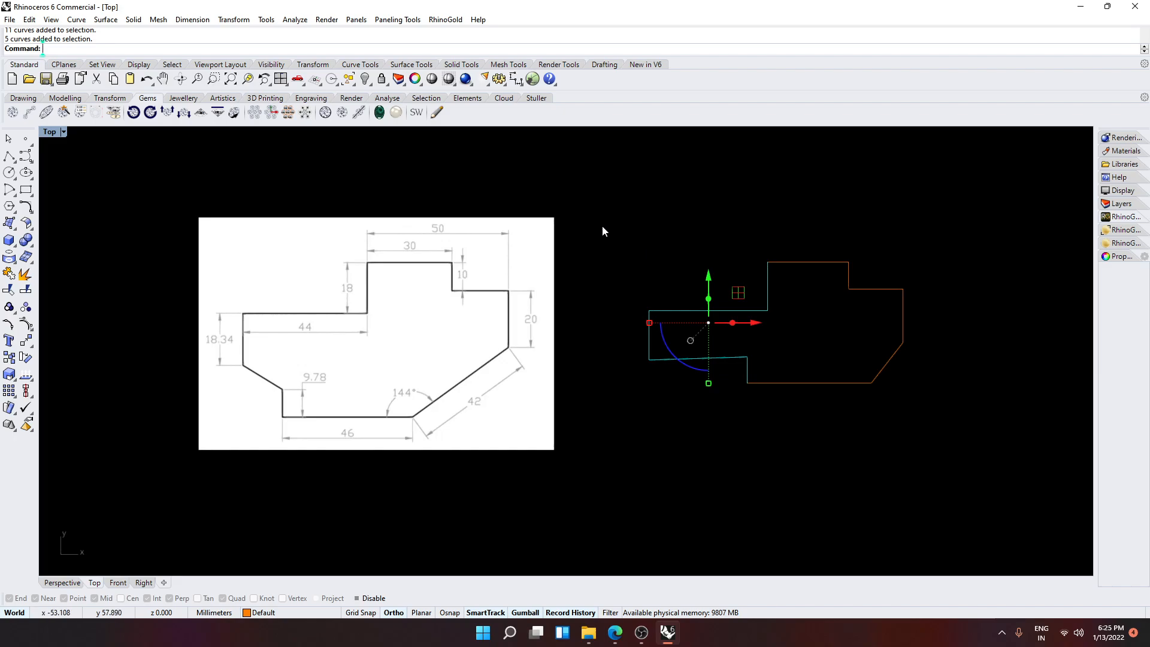
{"action": "left_click_drag", "start_coordinate": [589, 200], "coordinate": [861, 405]}
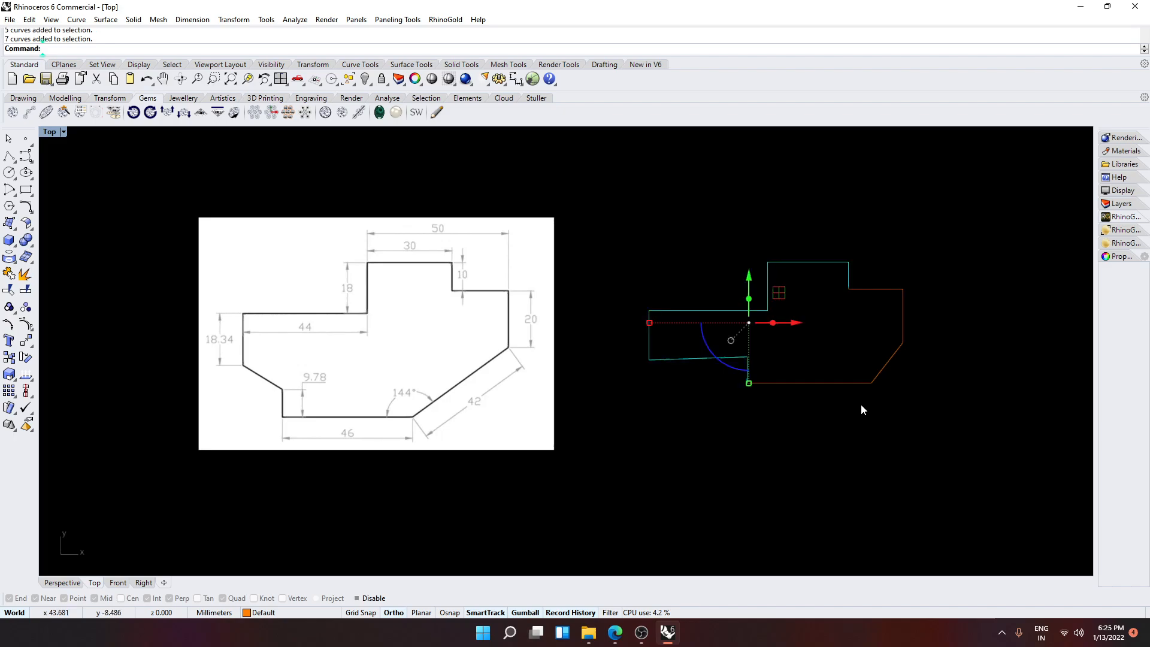
{"action": "left_click_drag", "start_coordinate": [1002, 486], "coordinate": [698, 296]}
{"action": "left_click_drag", "start_coordinate": [978, 462], "coordinate": [661, 256]}
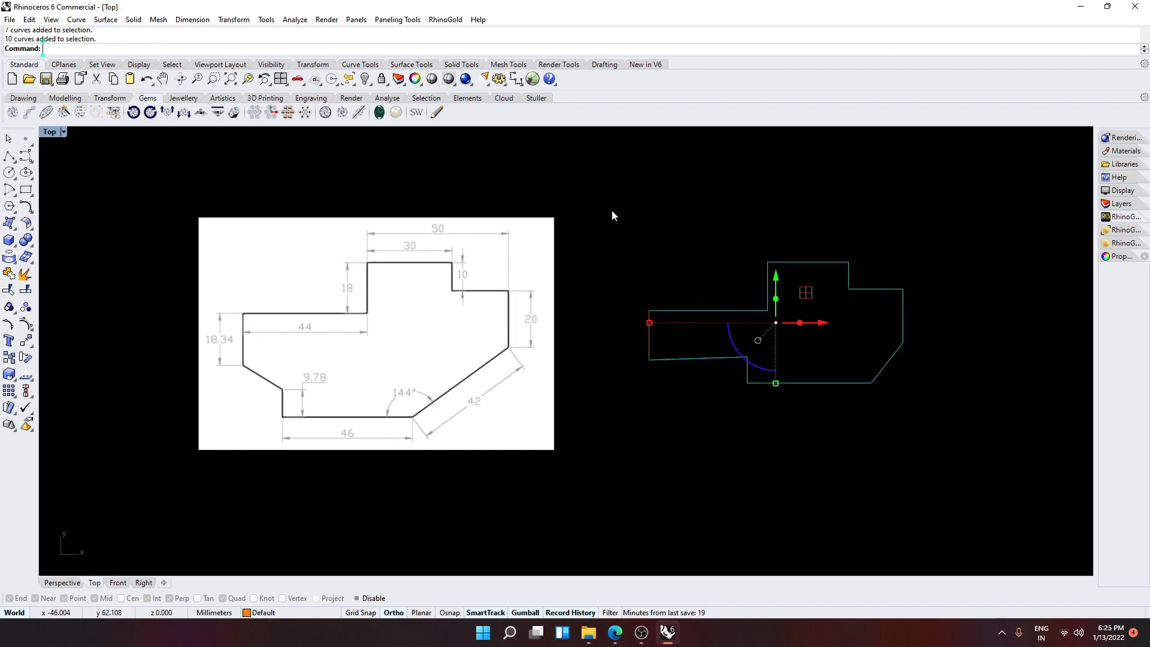
{"action": "left_click_drag", "start_coordinate": [612, 211], "coordinate": [985, 493]}
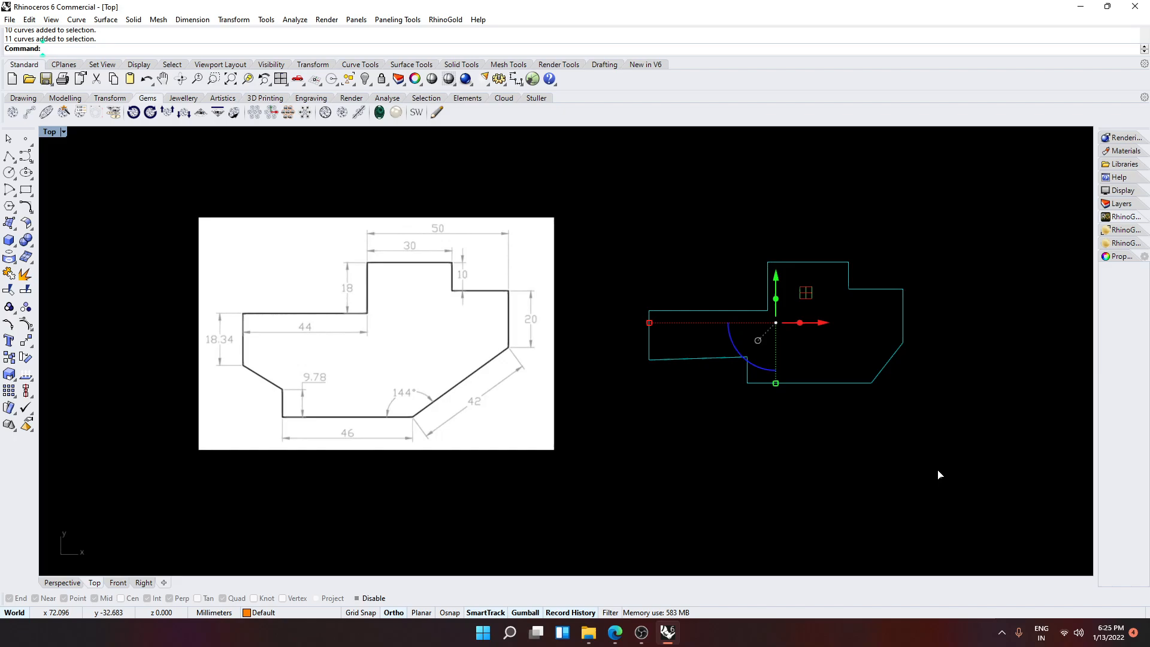
{"action": "key", "text": "ctrl+j"}
{"action": "left_click", "coordinate": [595, 357]}
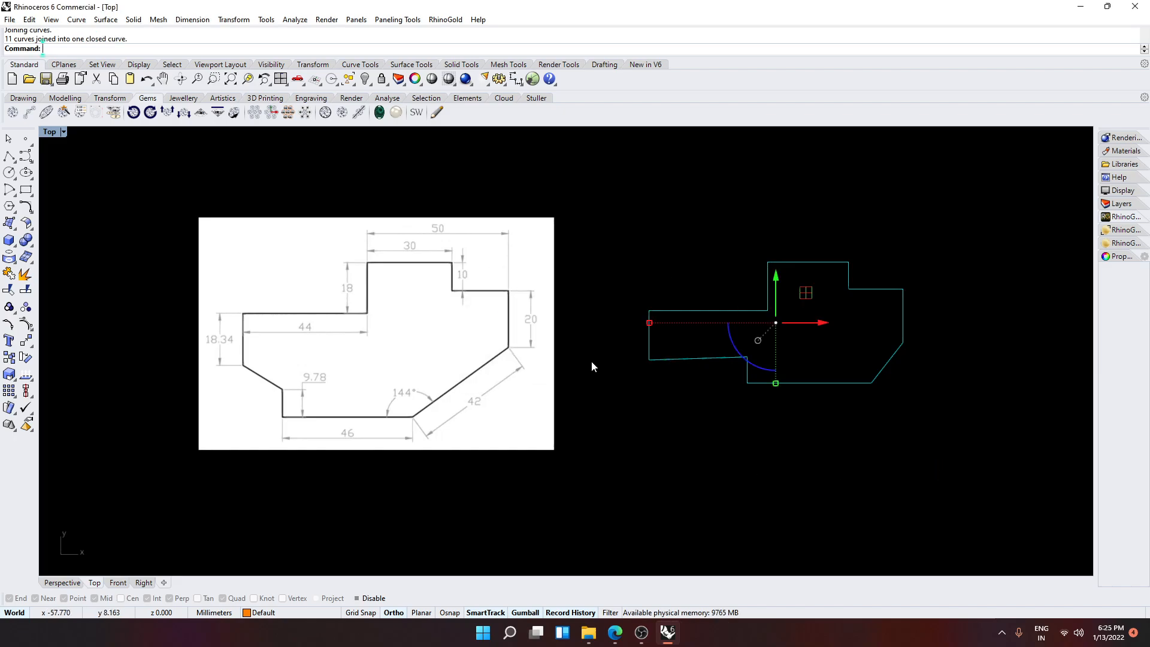
Check that the joined outline selects as a single curve from different edges, and deselect it.
{"action": "left_click", "coordinate": [835, 350]}
{"action": "left_click", "coordinate": [829, 261]}
{"action": "left_click", "coordinate": [914, 311]}
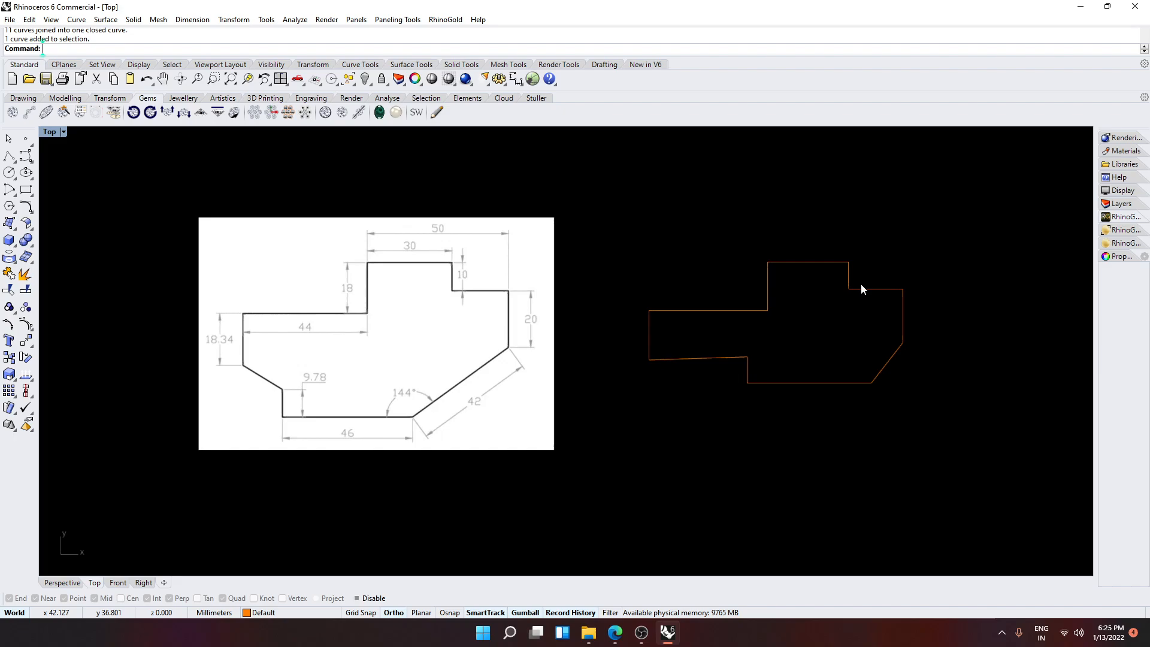
{"action": "left_click", "coordinate": [879, 290]}
{"action": "left_click", "coordinate": [940, 334]}
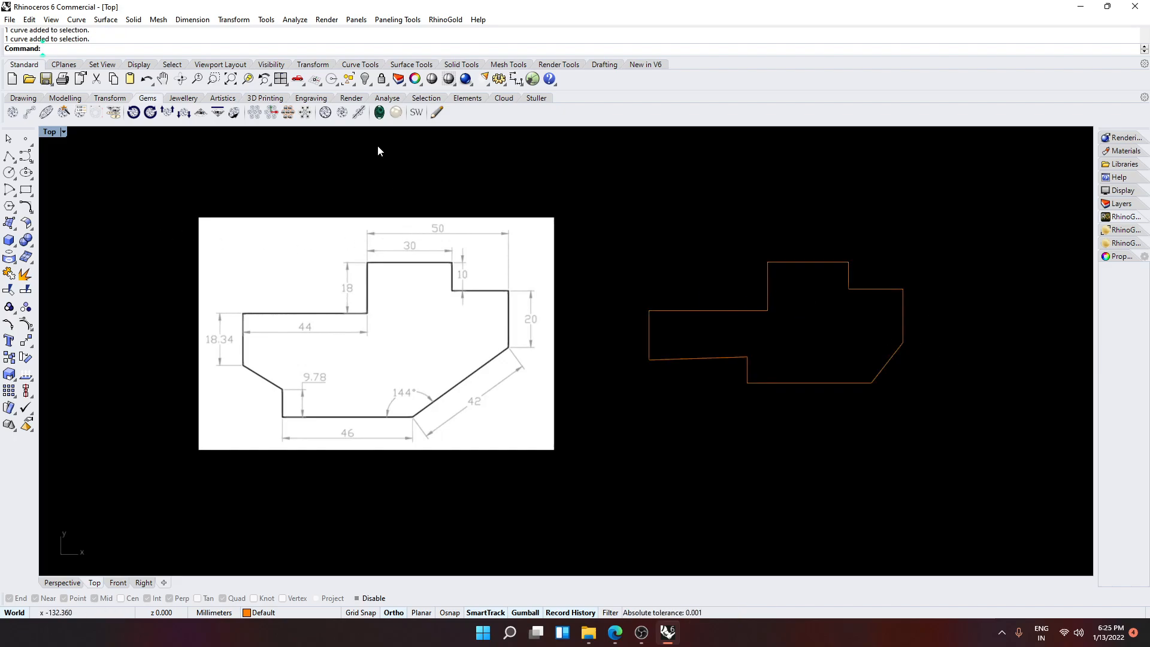
Add a linear dimension to the outline's topmost horizontal edge, placed above it.
{"action": "left_click", "coordinate": [192, 20]}
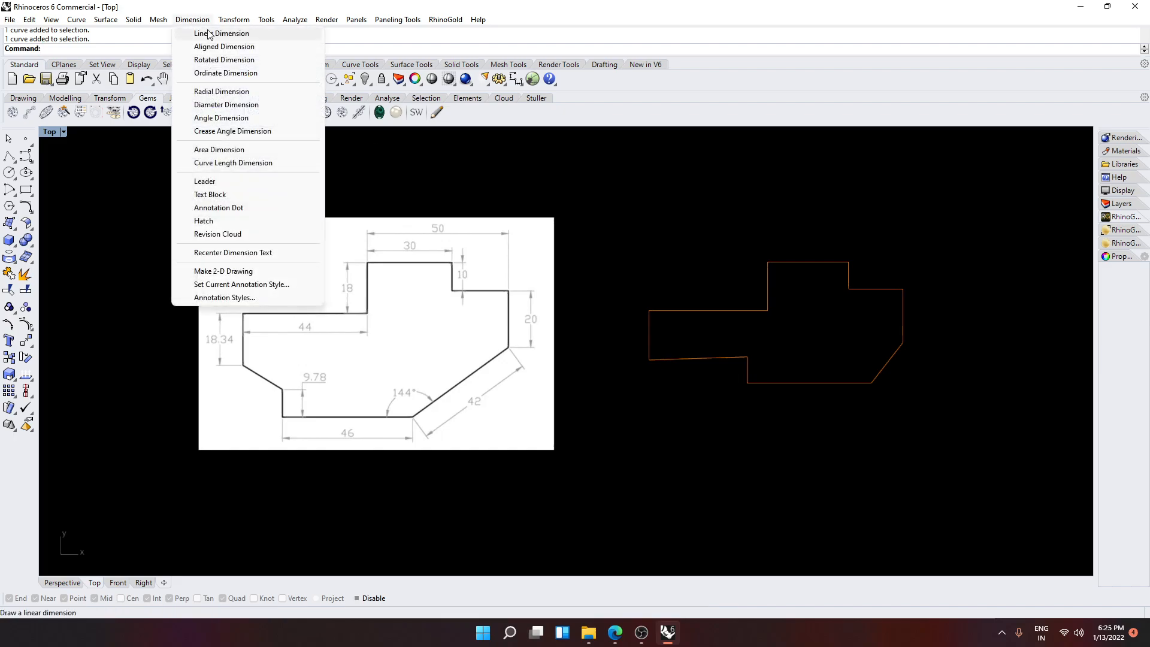
{"action": "left_click", "coordinate": [208, 4]}
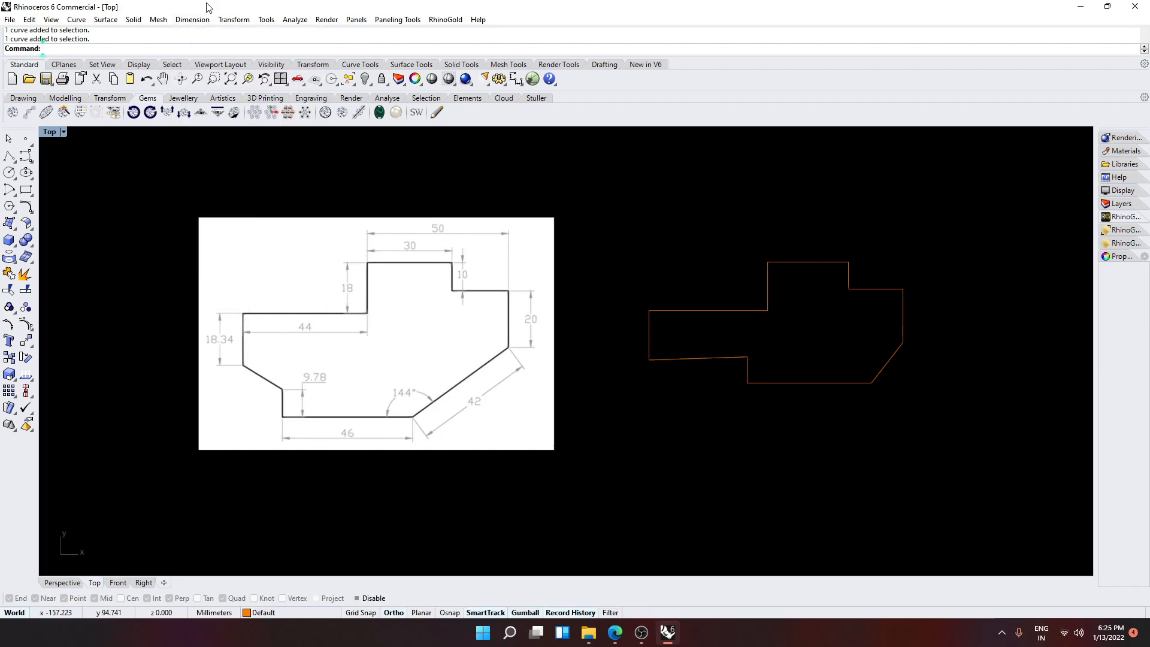
{"action": "key", "text": "alt"}
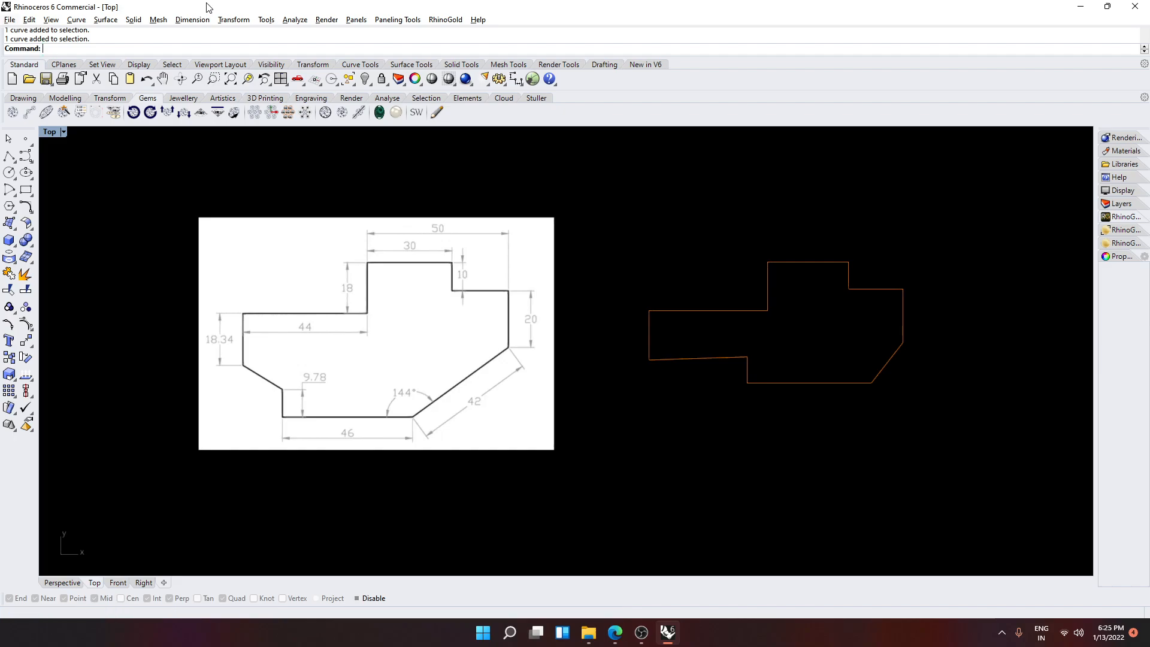
{"action": "key", "text": "d"}
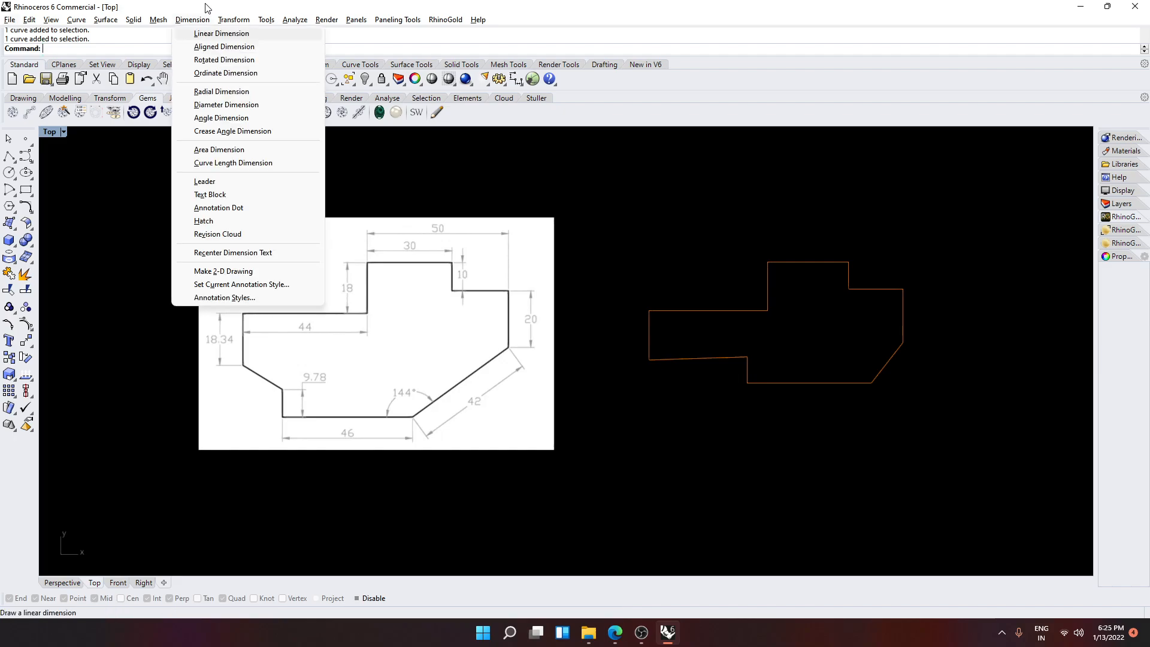
{"action": "key", "text": "l"}
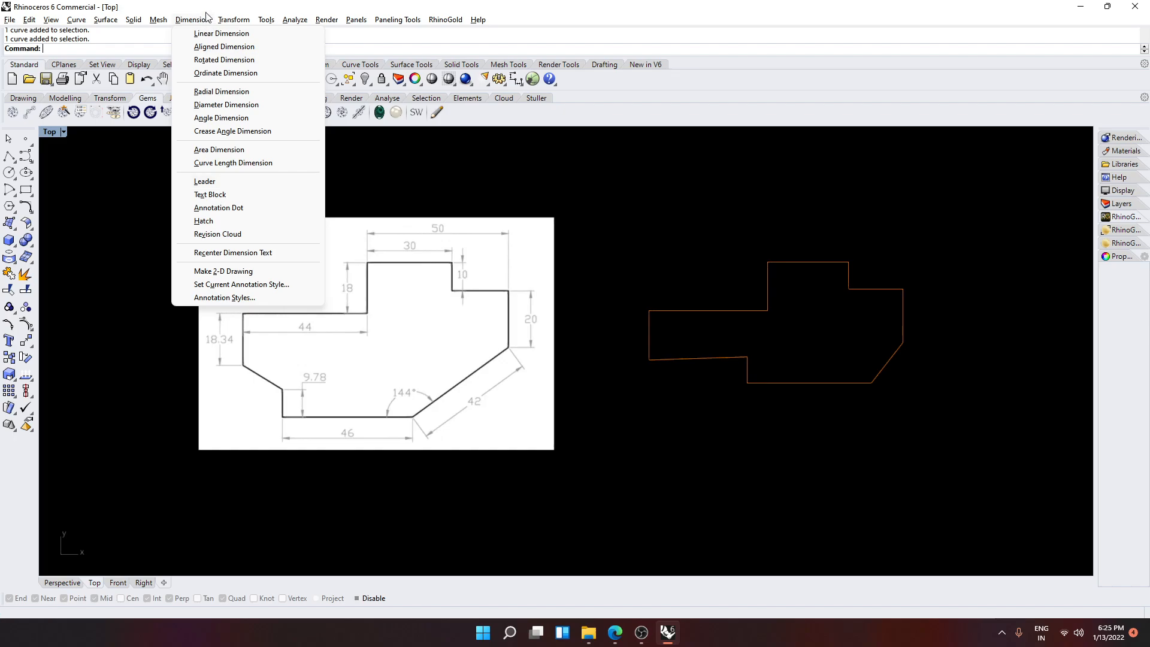
{"action": "key", "text": "l"}
{"action": "key", "text": "Return"}
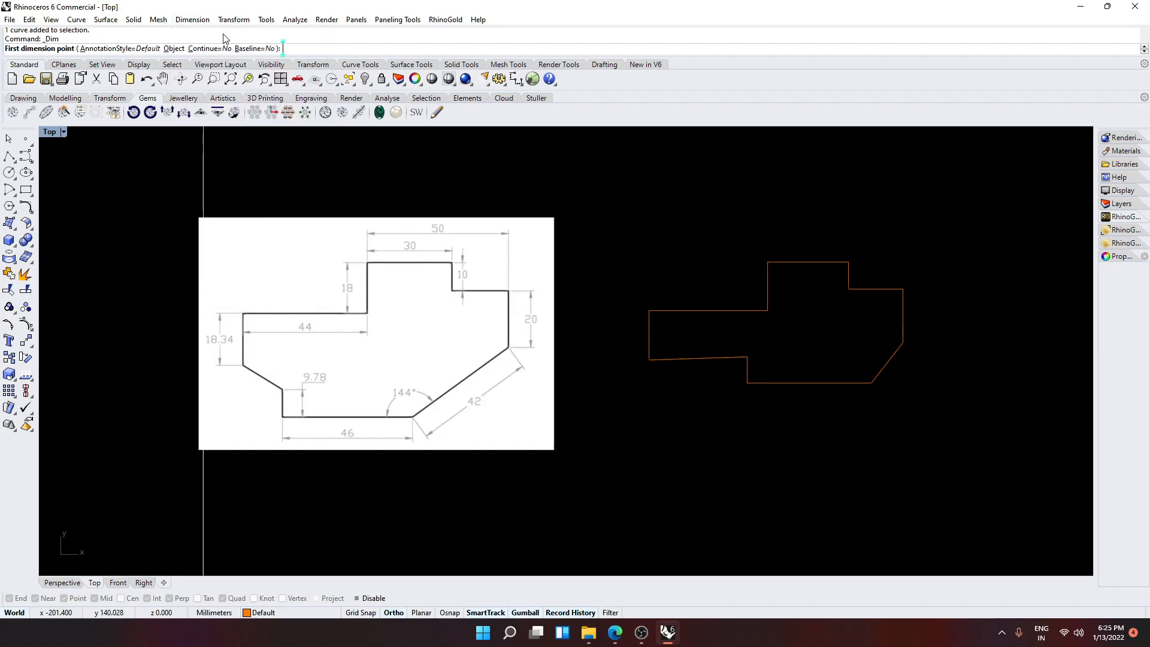
{"action": "left_click", "coordinate": [767, 261]}
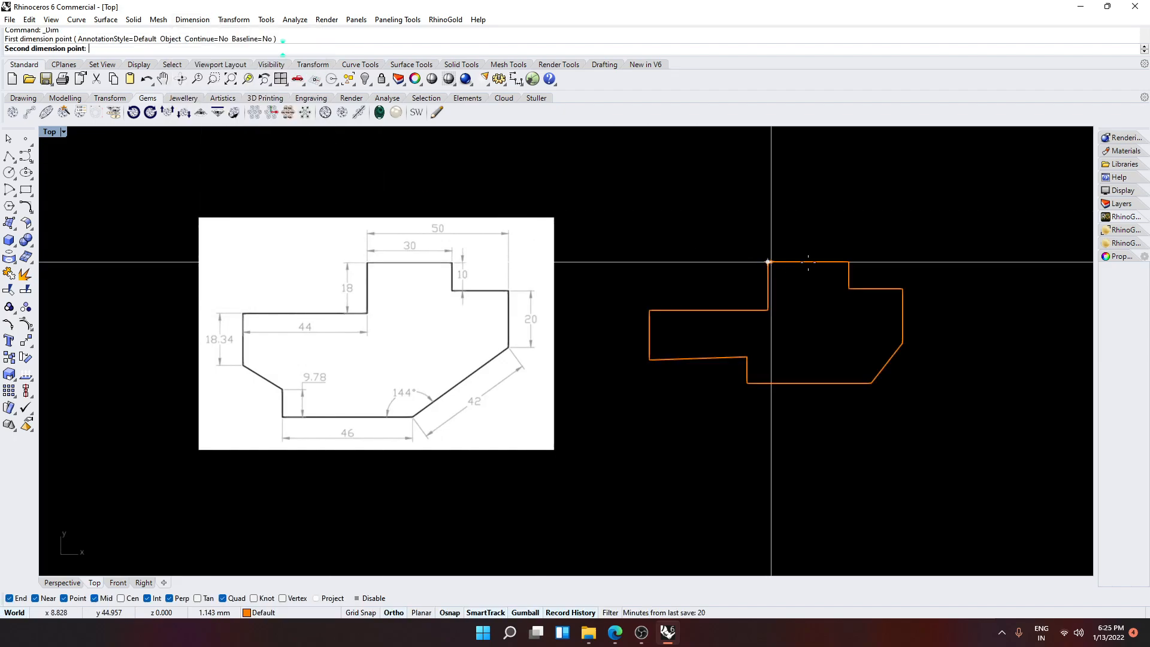
{"action": "left_click", "coordinate": [848, 262]}
{"action": "left_click", "coordinate": [851, 218]}
{"action": "scroll", "coordinate": [827, 217], "scroll_direction": "up", "scroll_amount": 6}
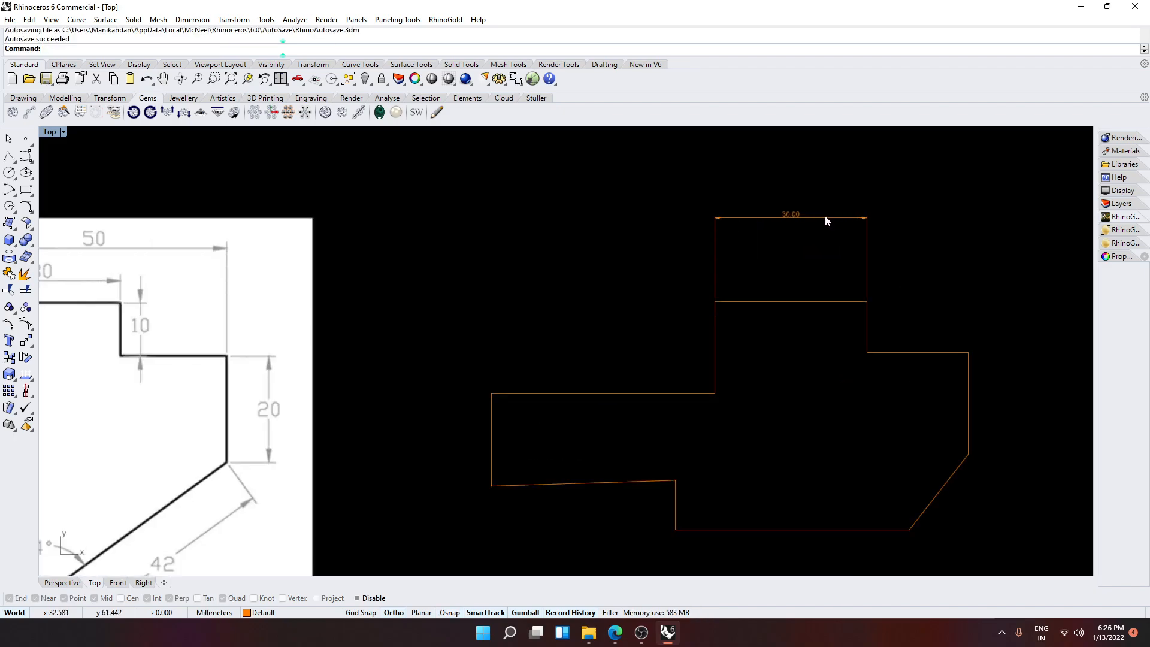
{"action": "scroll", "coordinate": [799, 215], "scroll_direction": "down", "scroll_amount": 6}
Add a vertical linear dimension to the short step line below the right end of the topmost edge.
{"action": "right_click", "coordinate": [838, 260]}
{"action": "left_click", "coordinate": [835, 262]}
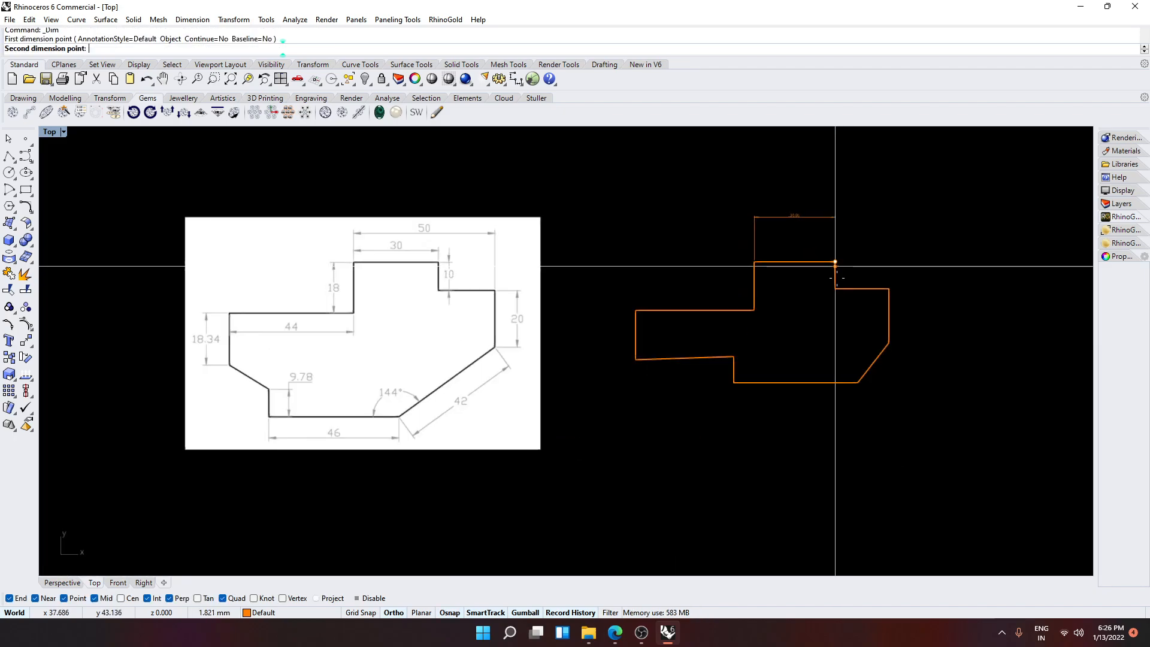
{"action": "left_click", "coordinate": [835, 289]}
{"action": "left_click", "coordinate": [846, 276]}
Dimension the horizontal distance from the topmost edge's left end to the outline's far right side, placed above the existing top dimension.
{"action": "right_click", "coordinate": [854, 292]}
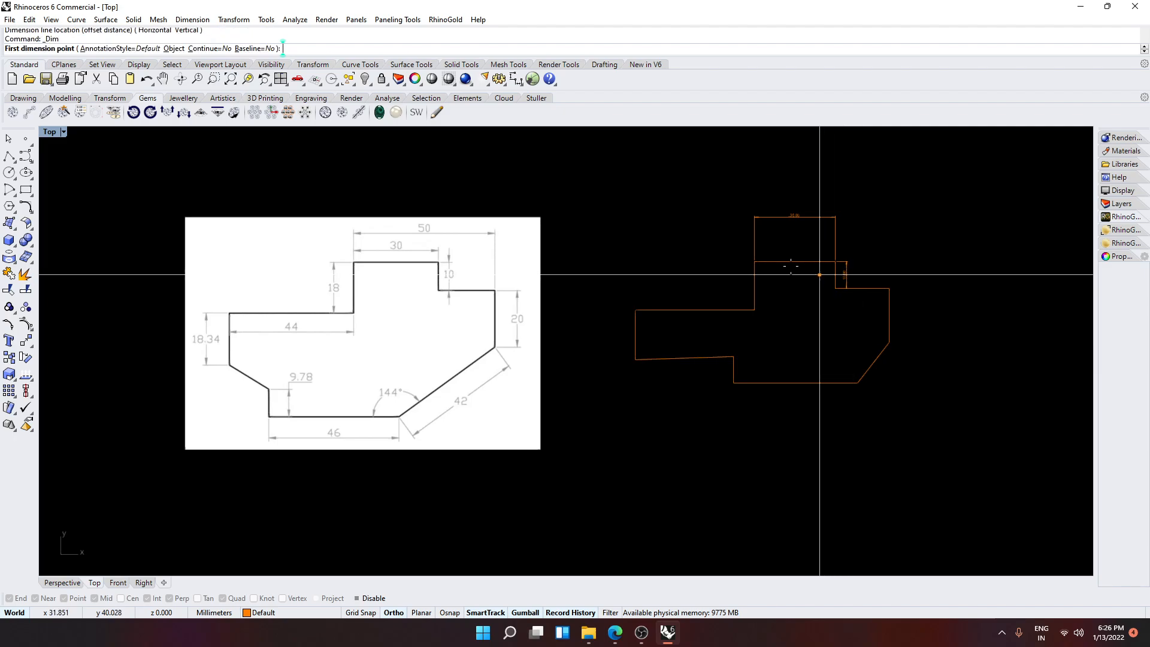
{"action": "left_click", "coordinate": [754, 262]}
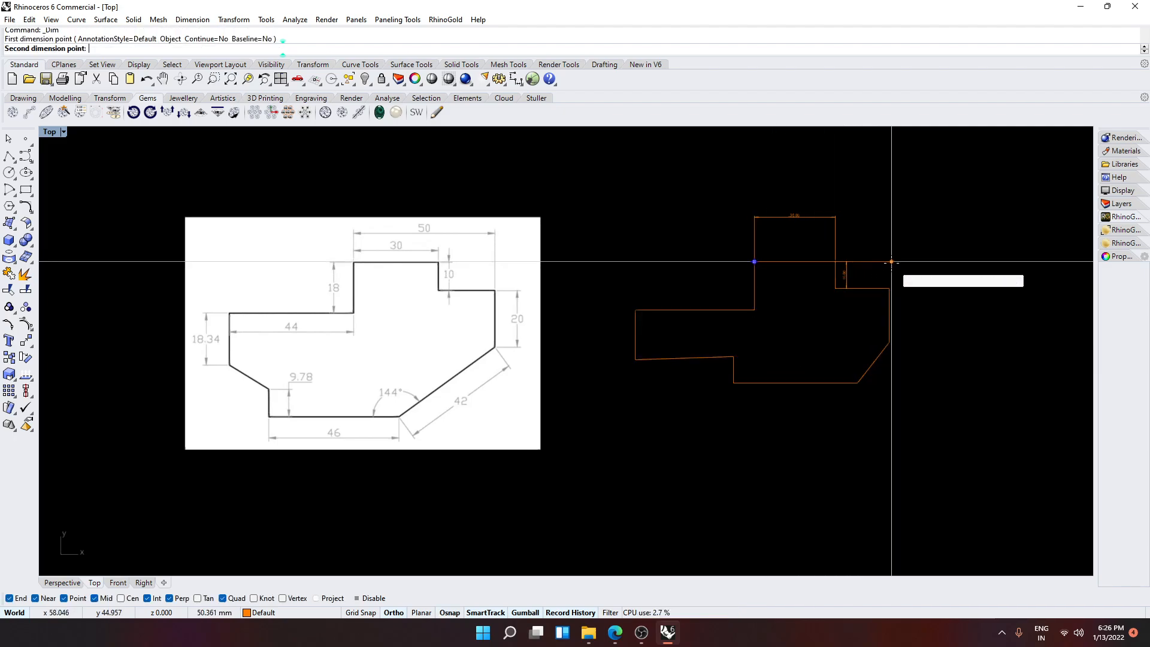
{"action": "left_click", "coordinate": [888, 263]}
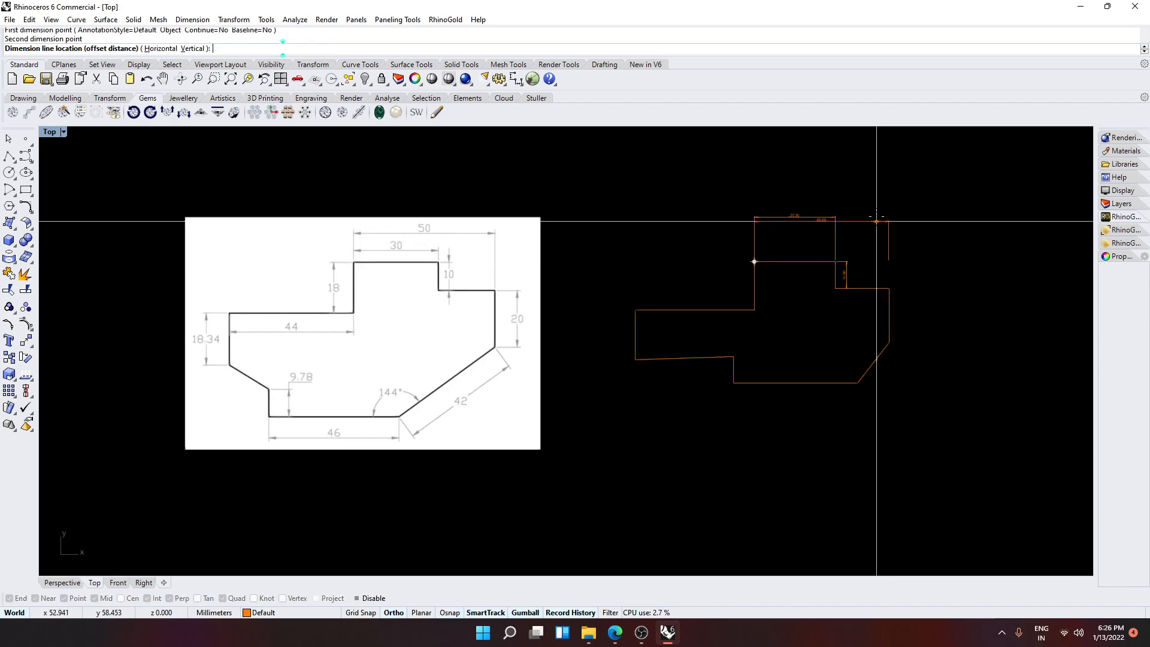
{"action": "left_click", "coordinate": [874, 197]}
Add a vertical linear dimension to the outline's far right edge, placed outside it.
{"action": "right_click", "coordinate": [897, 286]}
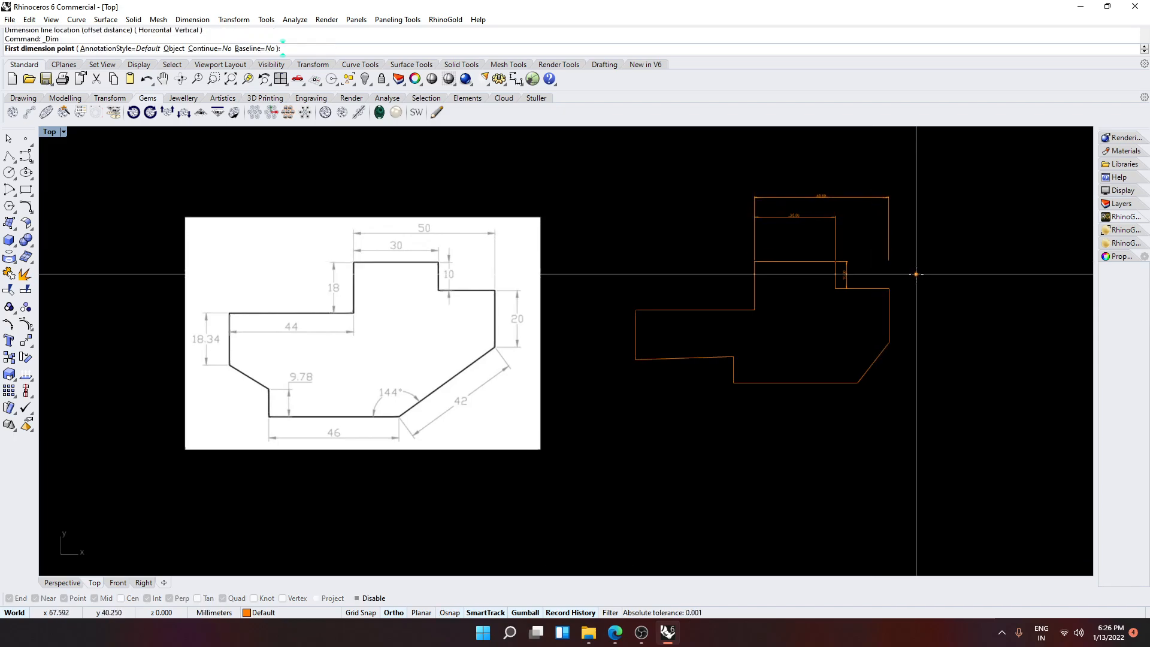
{"action": "left_click", "coordinate": [889, 288]}
{"action": "left_click", "coordinate": [889, 342]}
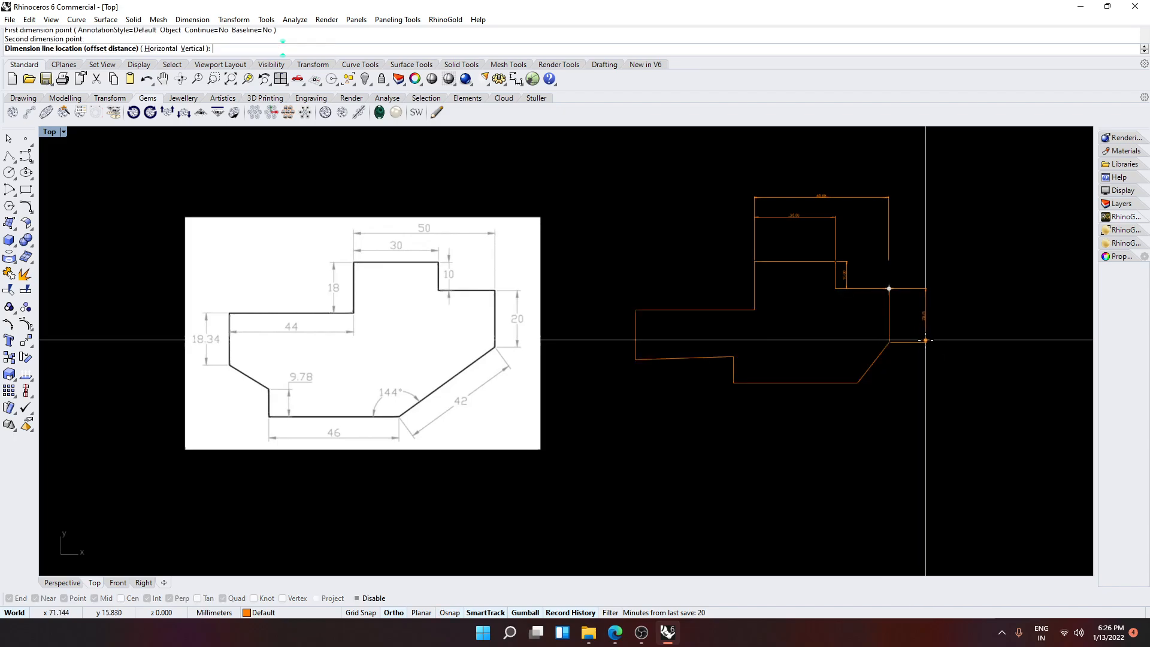
{"action": "left_click", "coordinate": [925, 318]}
Add a horizontal linear dimension to the outline's base line, placed below it.
{"action": "right_click", "coordinate": [879, 392]}
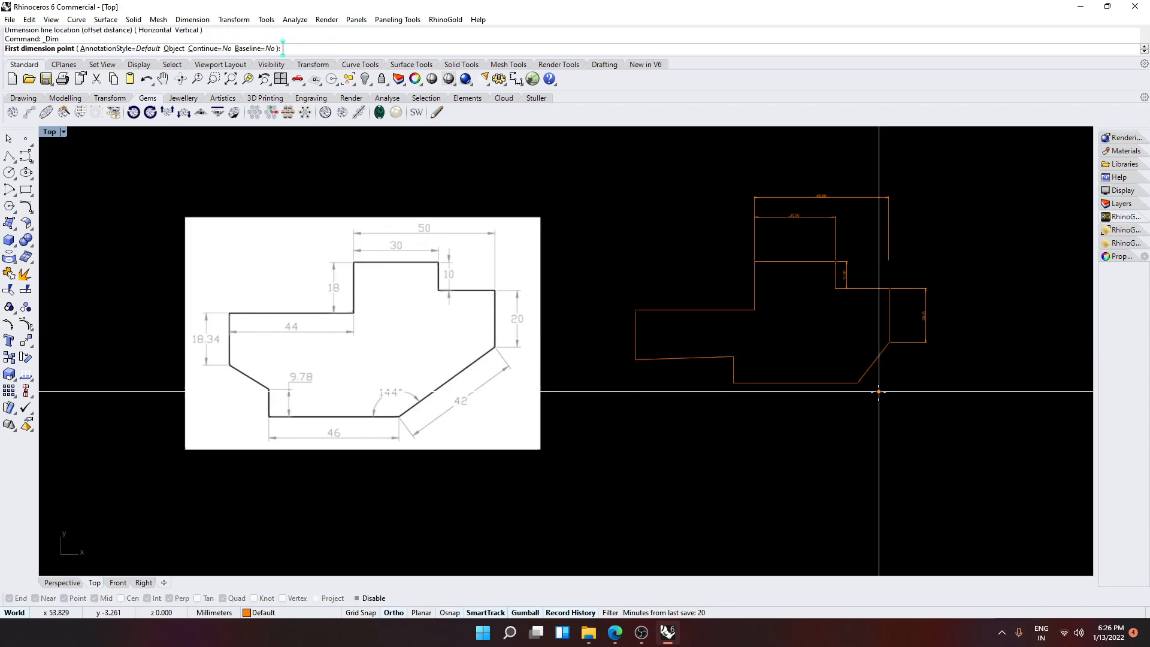
{"action": "left_click", "coordinate": [733, 382]}
{"action": "left_click", "coordinate": [857, 382]}
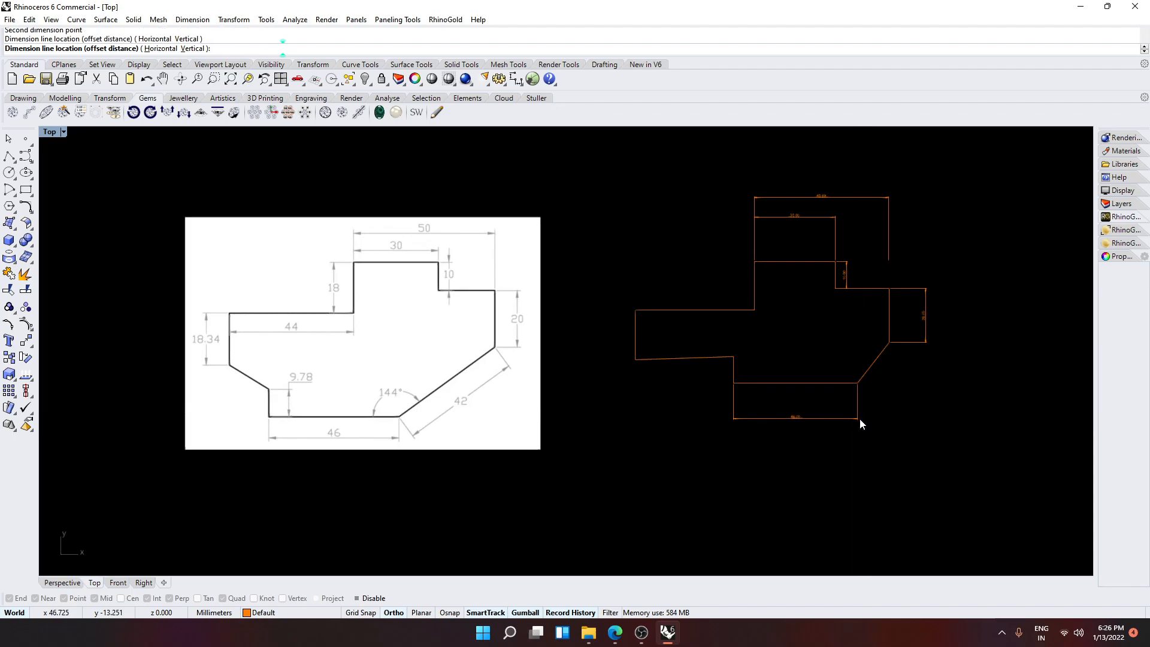
{"action": "left_click", "coordinate": [858, 418]}
Add a vertical linear dimension to the short line rising from the base line's left end, placed inside the outline.
{"action": "right_click", "coordinate": [772, 389]}
{"action": "left_click", "coordinate": [733, 357]}
{"action": "left_click", "coordinate": [734, 382]}
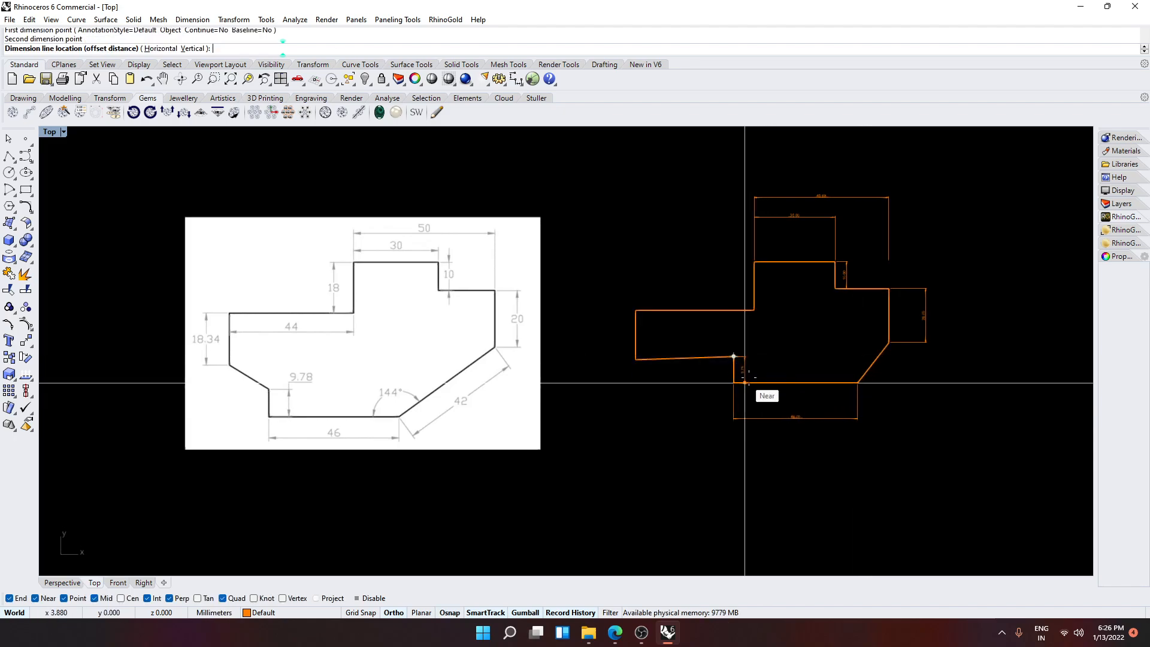
{"action": "left_click", "coordinate": [771, 371]}
Add a vertical linear dimension to the outline's far left edge, placed outside it.
{"action": "right_click", "coordinate": [723, 363]}
{"action": "left_click", "coordinate": [635, 309]}
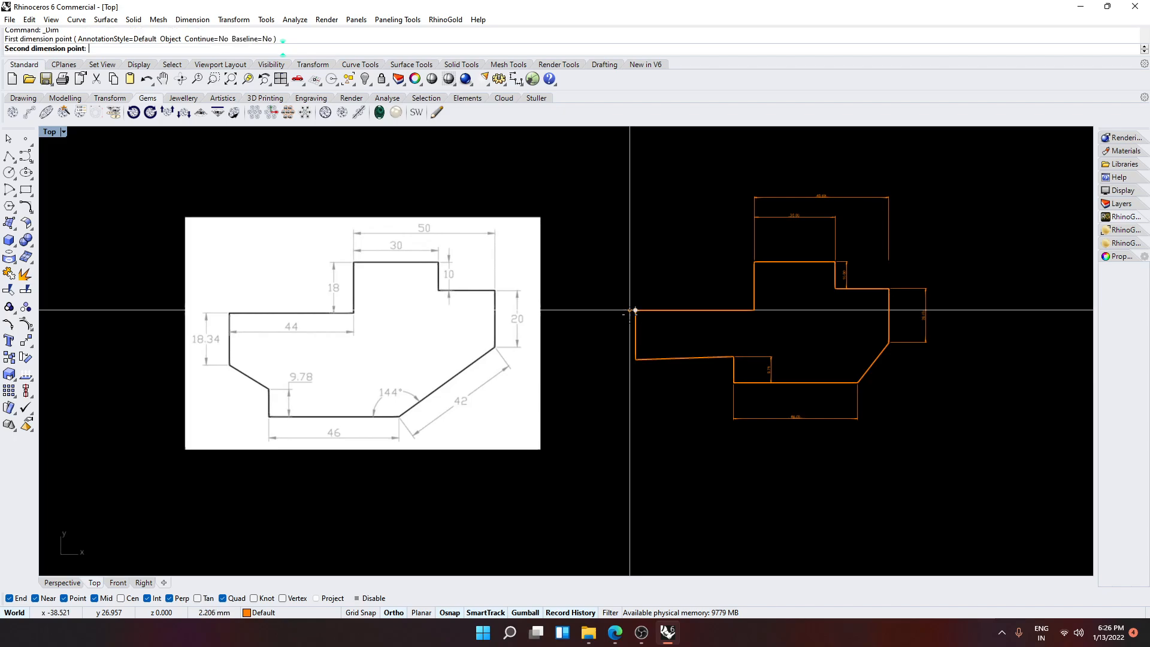
{"action": "left_click", "coordinate": [636, 359]}
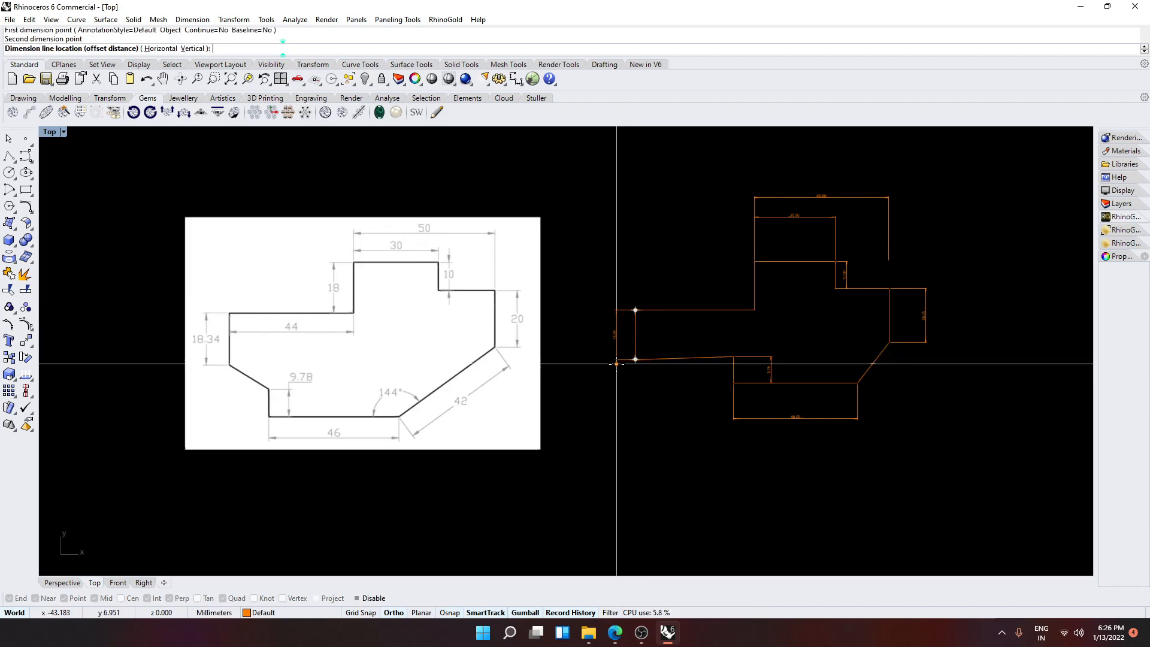
{"action": "left_click", "coordinate": [616, 333]}
Add a horizontal linear dimension to the long upper-left edge, placed just below it inside the outline.
{"action": "right_click", "coordinate": [619, 327]}
{"action": "left_click", "coordinate": [635, 310]}
{"action": "left_click", "coordinate": [754, 310]}
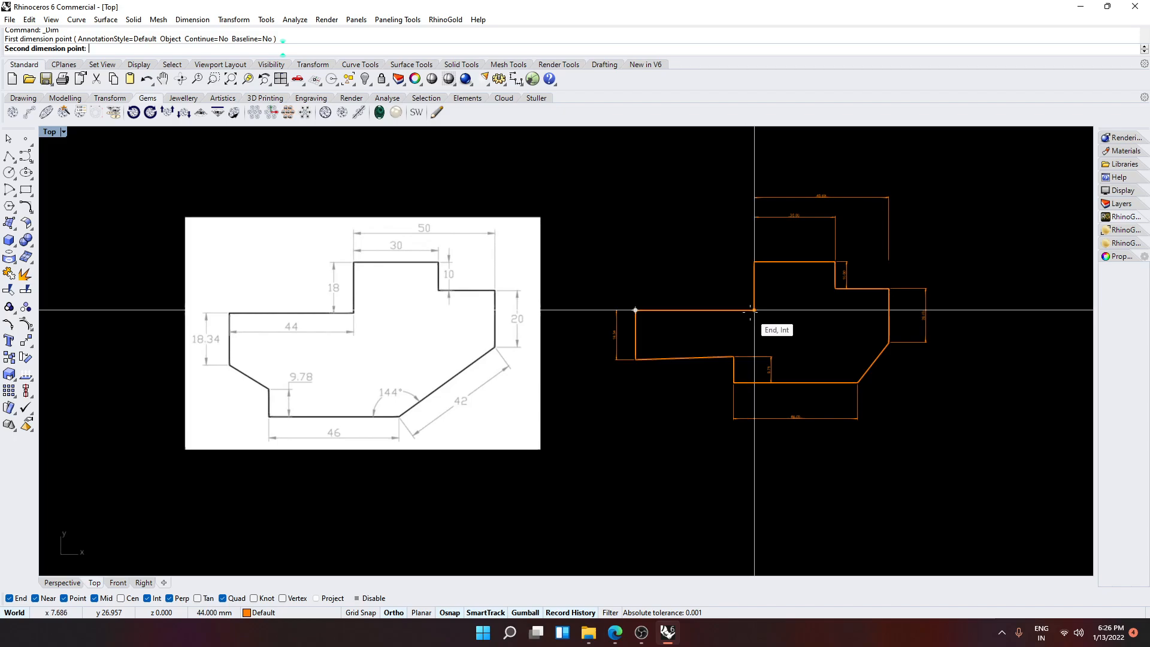
{"action": "left_click", "coordinate": [756, 329]}
Add a vertical linear dimension to the edge dropping from the topmost edge's left end, placed outside the outline.
{"action": "right_click", "coordinate": [754, 307]}
{"action": "left_click", "coordinate": [754, 262]}
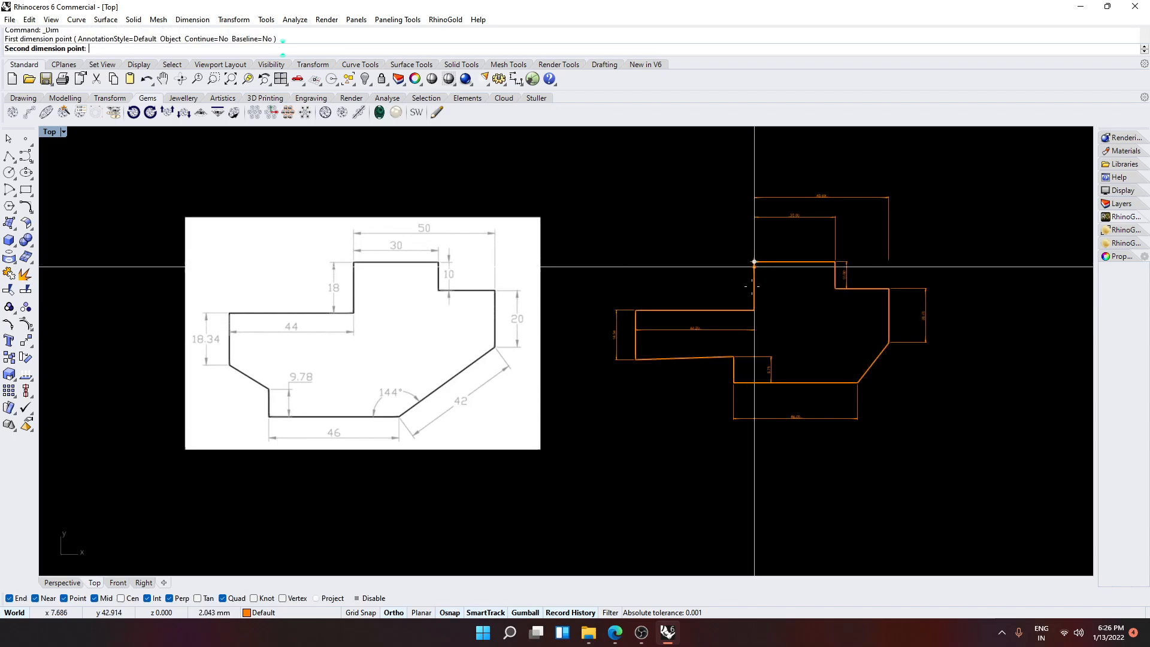
{"action": "left_click", "coordinate": [754, 309]}
{"action": "left_click", "coordinate": [732, 293]}
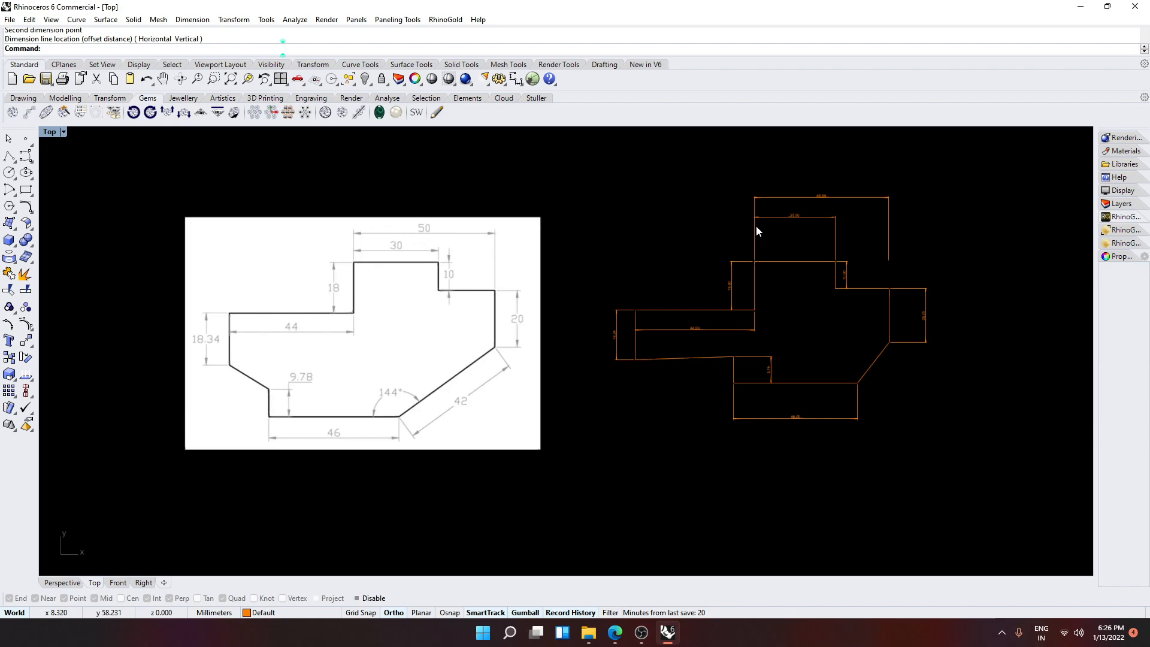
View the model full screen and compare the outline's dimensions with those in the reference picture.
{"action": "scroll", "coordinate": [756, 225], "scroll_direction": "up", "scroll_amount": 3}
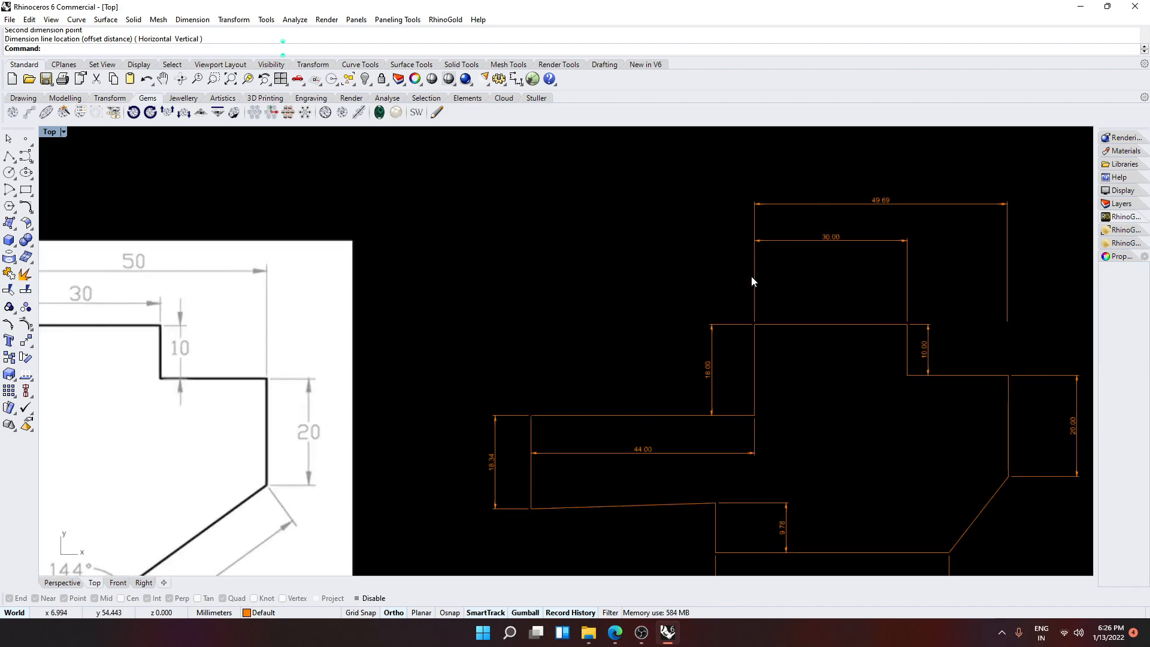
{"action": "type", "text": "FullScreen"}
{"action": "key", "text": "Return"}
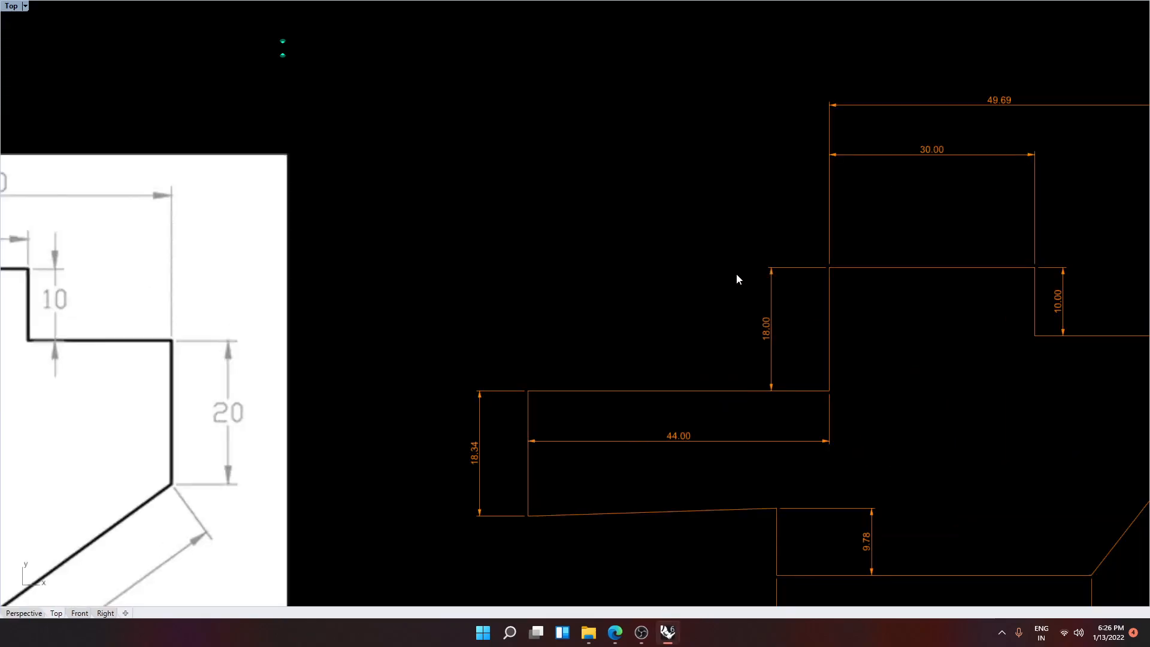
{"action": "scroll", "coordinate": [735, 274], "scroll_direction": "down", "scroll_amount": 3}
{"action": "scroll", "coordinate": [602, 241], "scroll_direction": "up", "scroll_amount": 2}
{"action": "scroll", "coordinate": [409, 273], "scroll_direction": "down", "scroll_amount": 1}
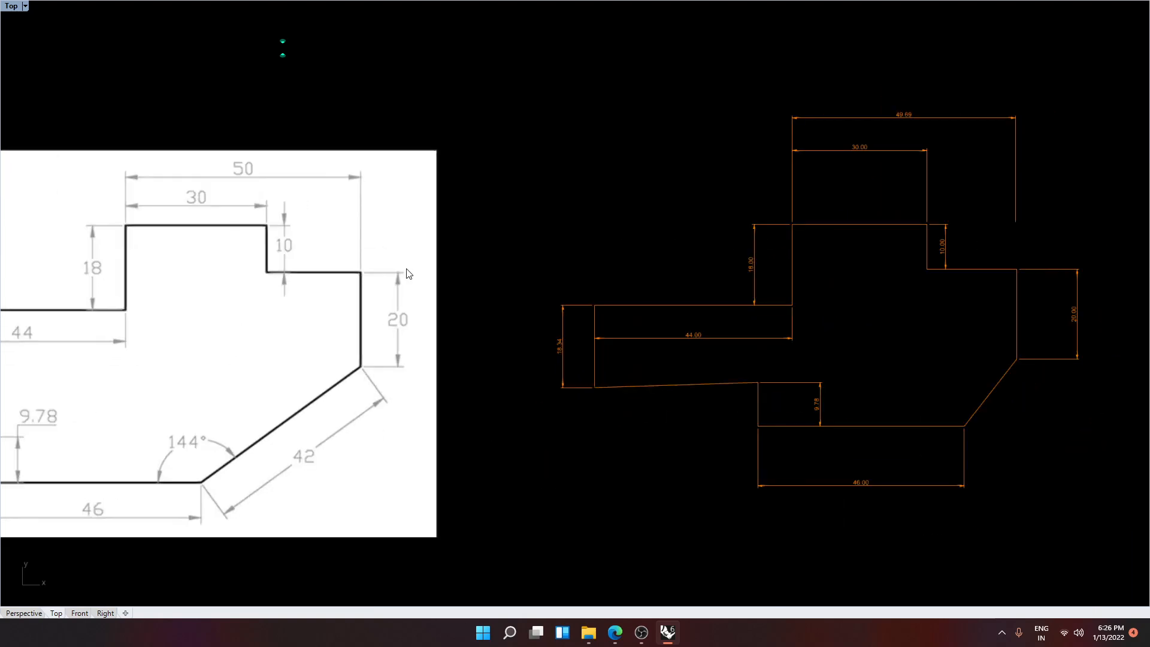
{"action": "scroll", "coordinate": [703, 395], "scroll_direction": "up", "scroll_amount": 5}
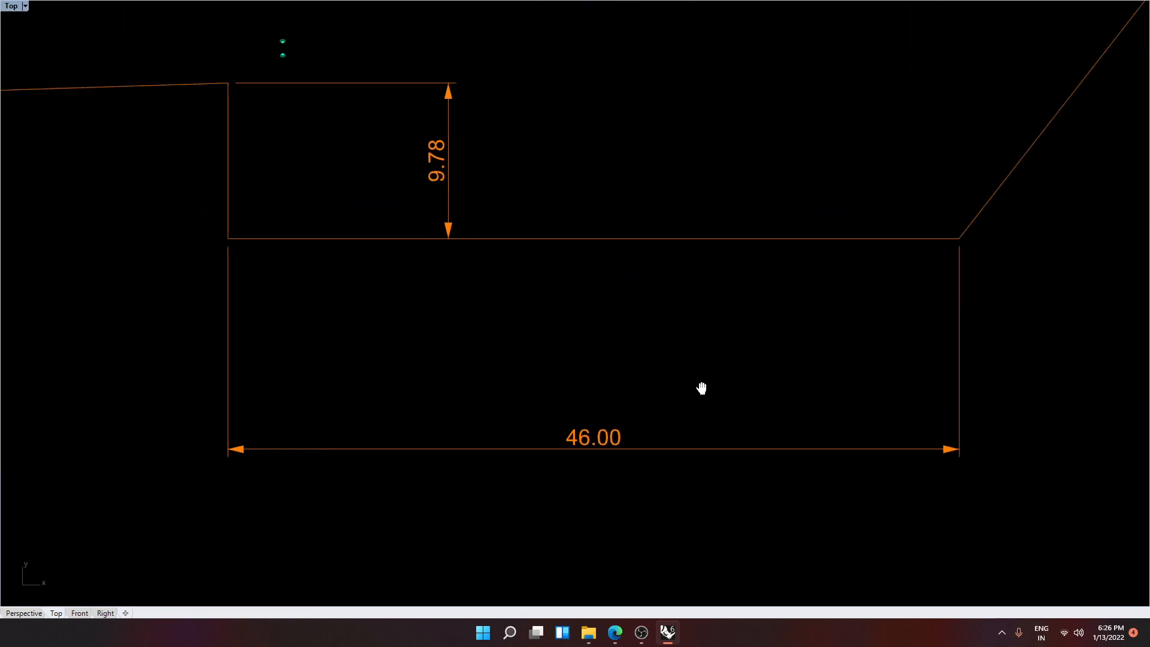
{"action": "right_click_drag", "start_coordinate": [753, 302], "coordinate": [898, 413]}
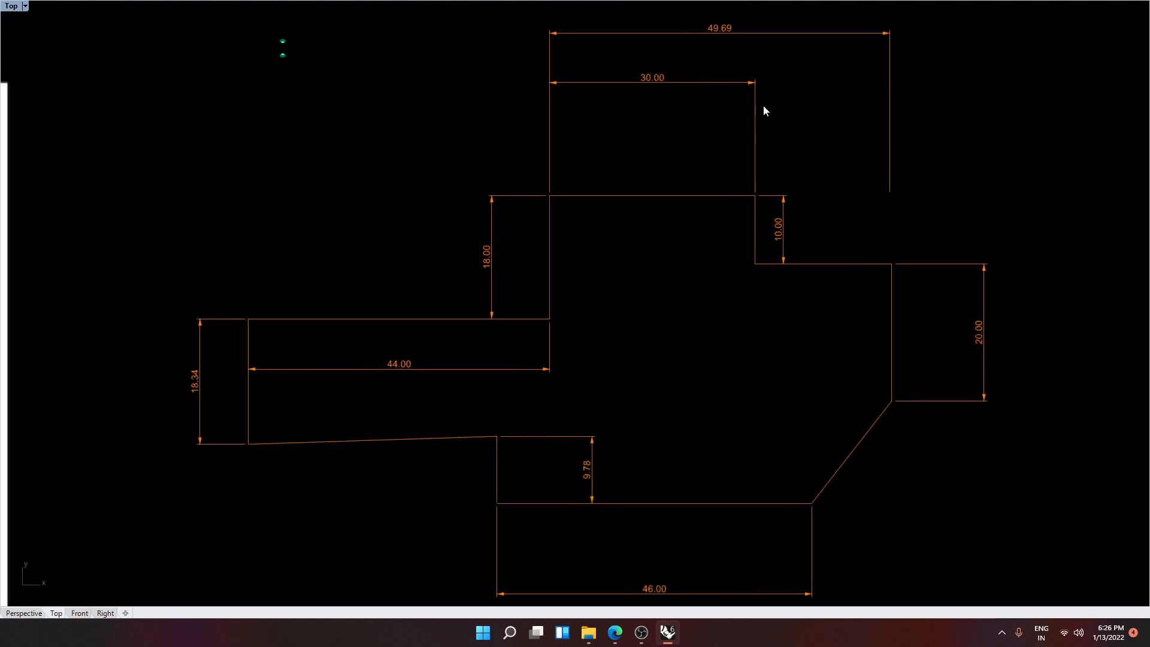
{"action": "scroll", "coordinate": [504, 238], "scroll_direction": "down", "scroll_amount": 2}
{"action": "right_click_drag", "start_coordinate": [465, 297], "coordinate": [552, 271]}
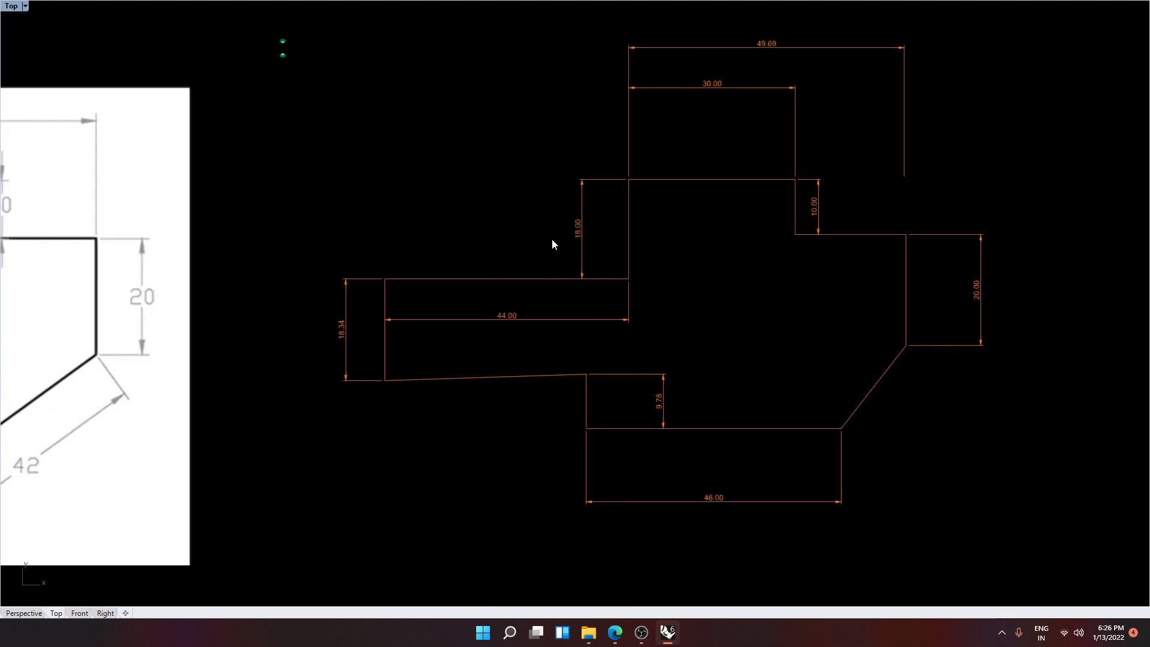
{"action": "scroll", "coordinate": [470, 336], "scroll_direction": "up", "scroll_amount": 4}
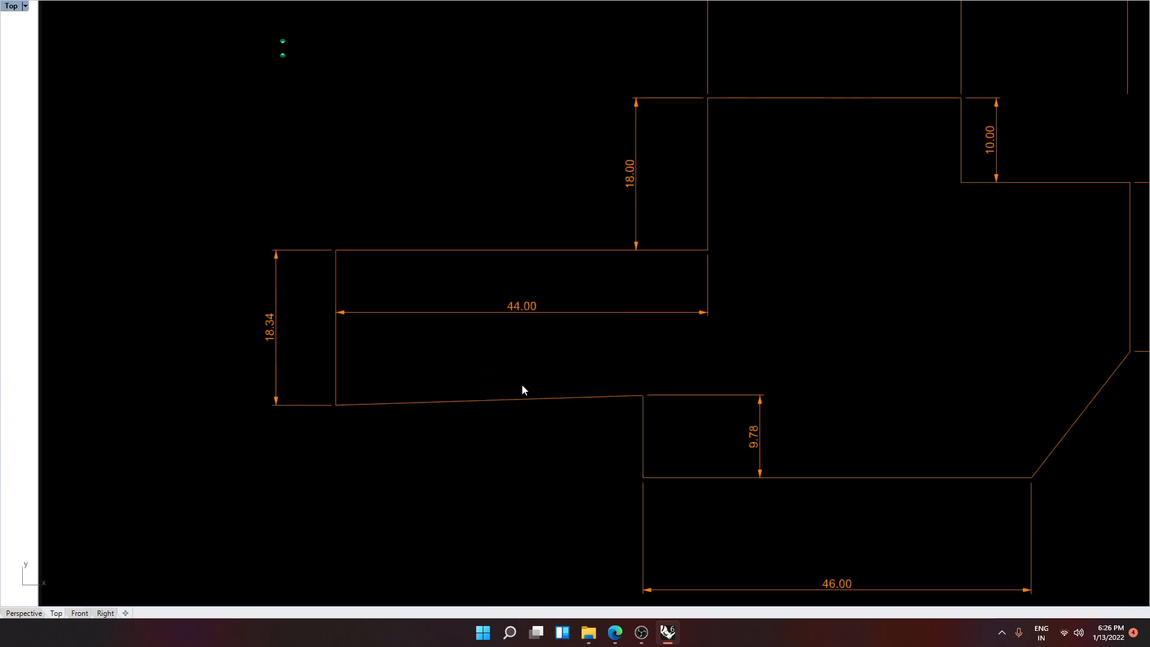
{"action": "right_click_drag", "start_coordinate": [810, 481], "coordinate": [836, 411]}
{"action": "scroll", "coordinate": [737, 402], "scroll_direction": "down", "scroll_amount": 12}
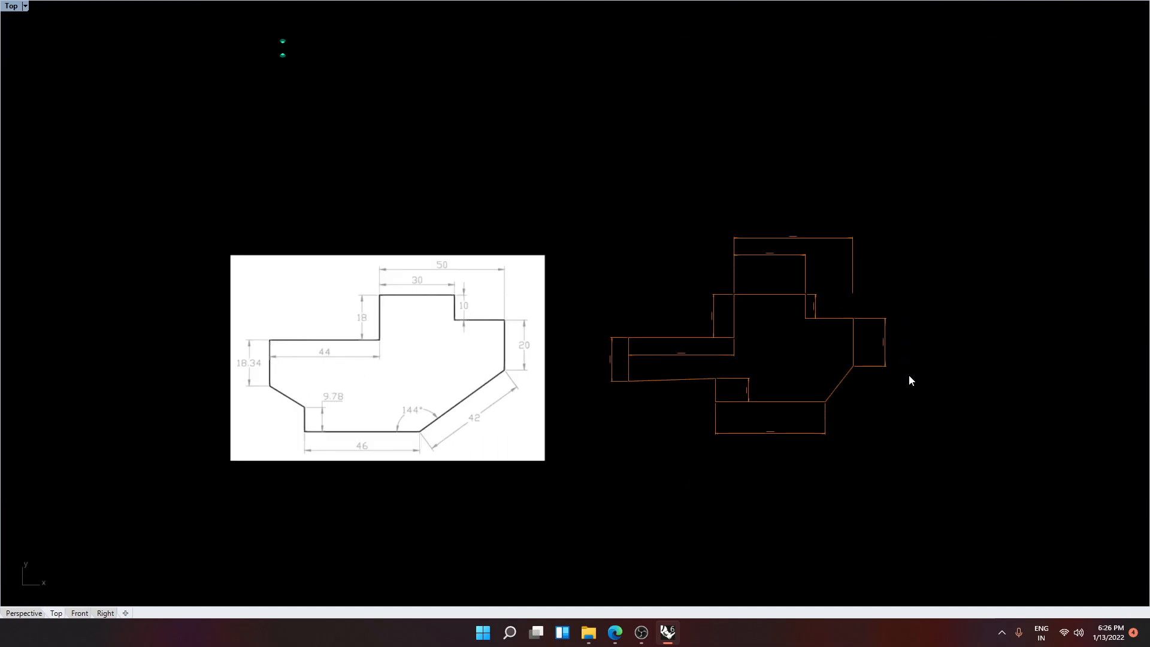
{"action": "scroll", "coordinate": [811, 242], "scroll_direction": "up", "scroll_amount": 18}
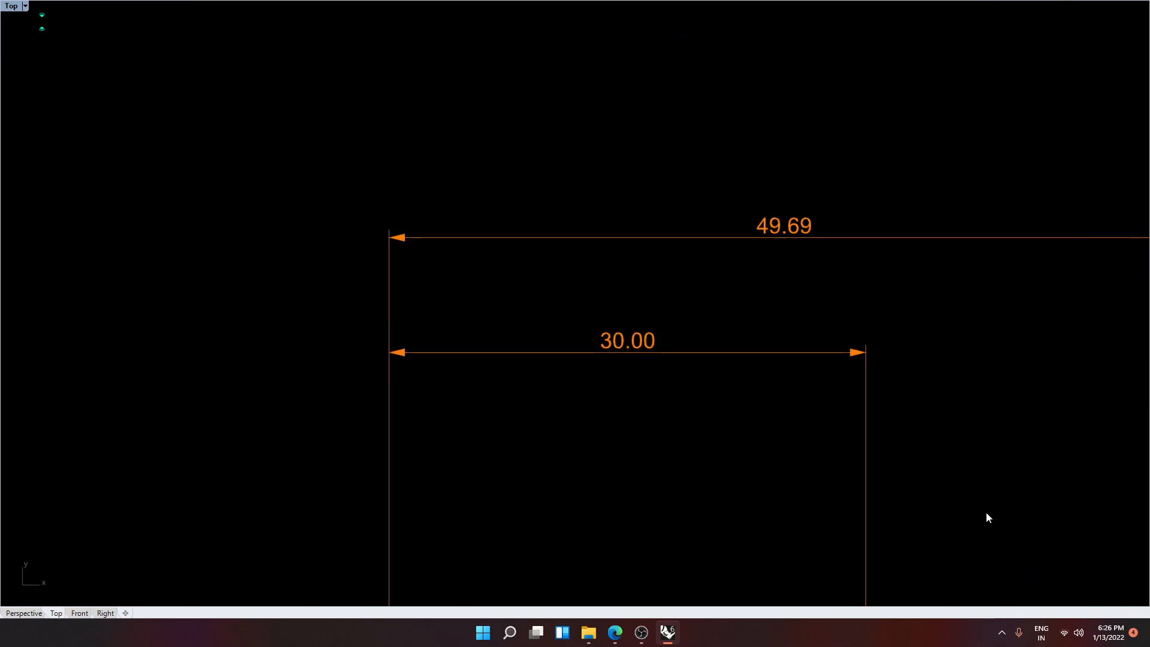
{"action": "right_click_drag", "start_coordinate": [985, 513], "coordinate": [608, 354]}
{"action": "scroll", "coordinate": [609, 347], "scroll_direction": "down", "scroll_amount": 4}
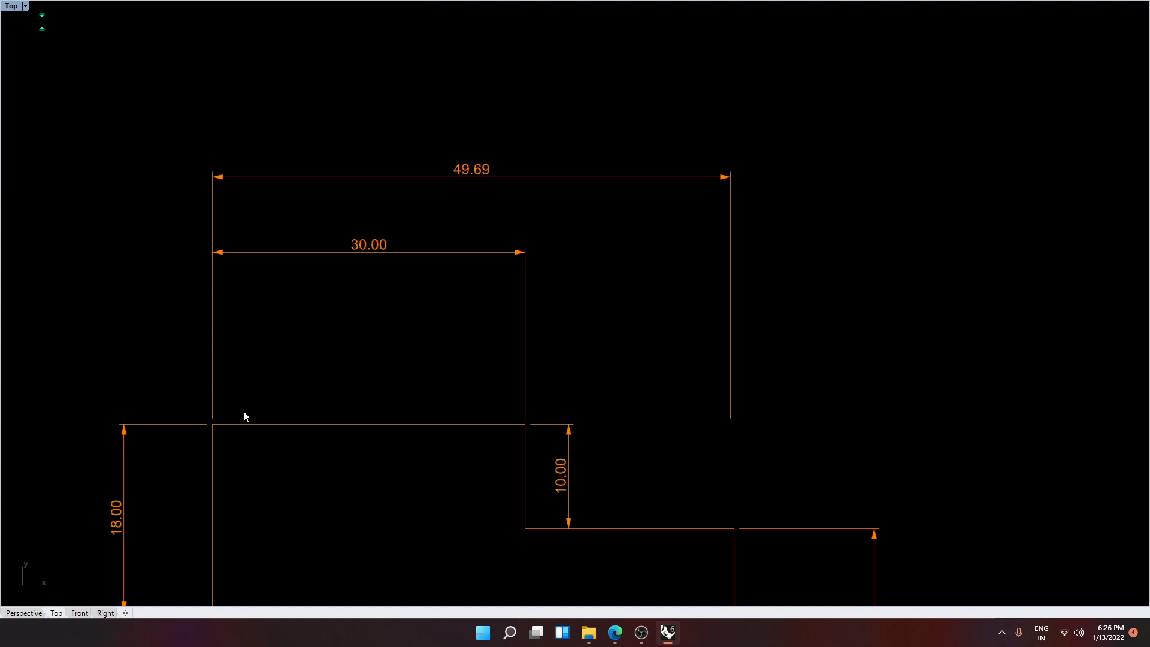
{"action": "scroll", "coordinate": [527, 416], "scroll_direction": "down", "scroll_amount": 14}
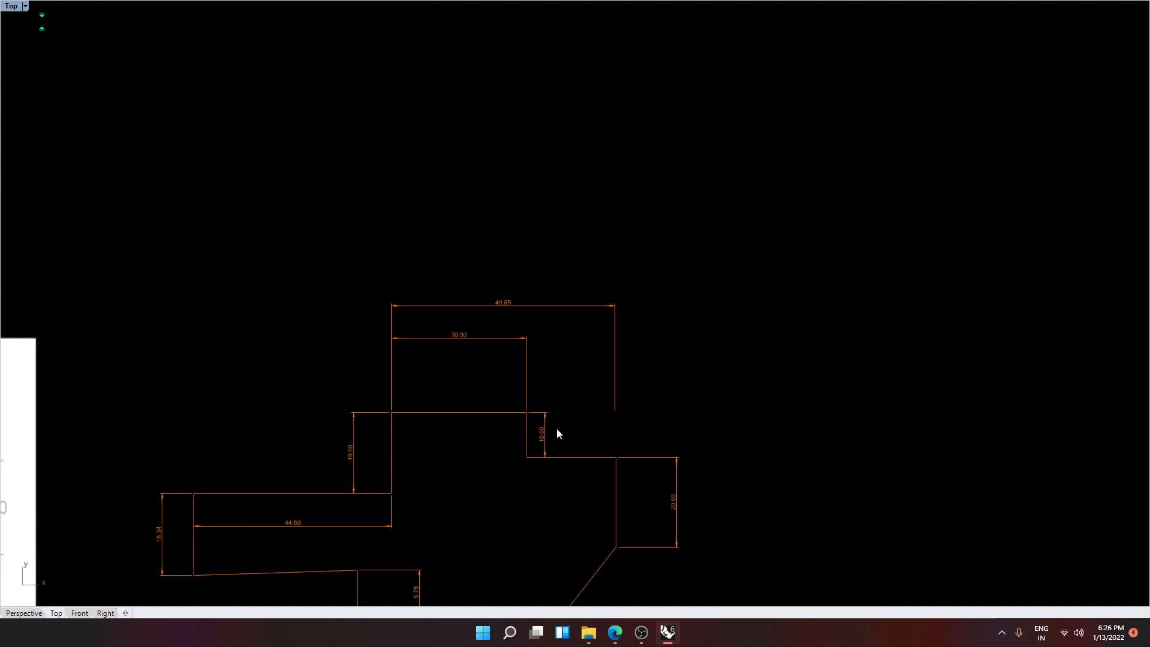
{"action": "right_click_drag", "start_coordinate": [514, 423], "coordinate": [721, 269]}
{"action": "scroll", "coordinate": [628, 310], "scroll_direction": "up", "scroll_amount": 4}
{"action": "scroll", "coordinate": [627, 310], "scroll_direction": "down", "scroll_amount": 3}
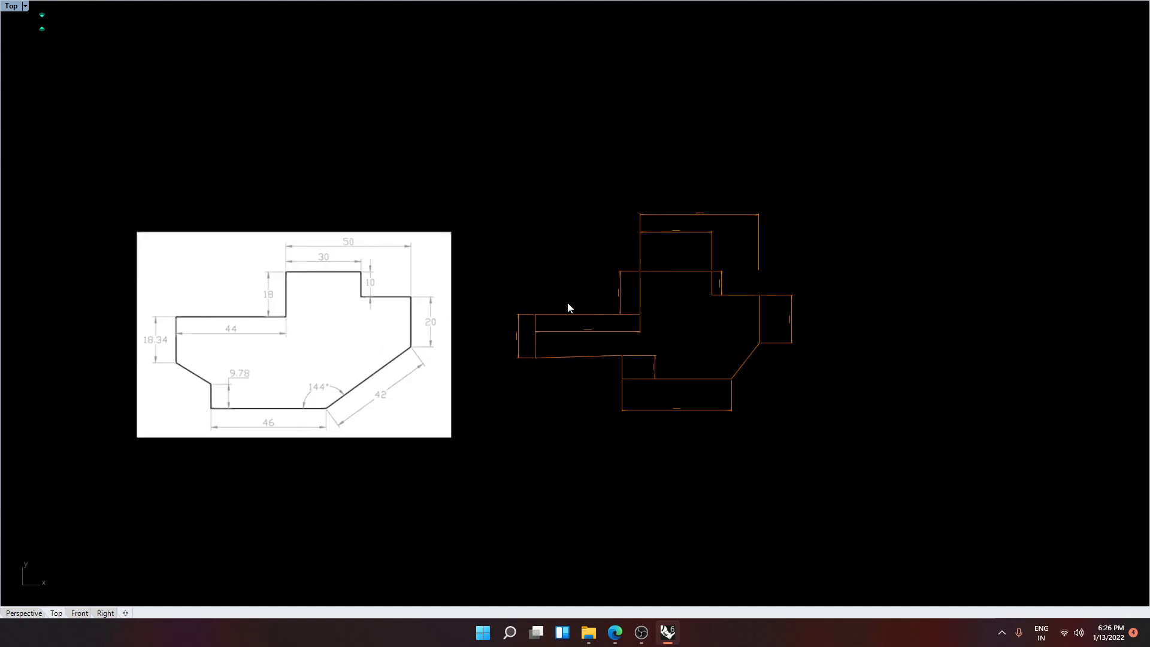
{"action": "scroll", "coordinate": [570, 241], "scroll_direction": "up", "scroll_amount": 4}
{"action": "scroll", "coordinate": [570, 241], "scroll_direction": "down", "scroll_amount": 2}
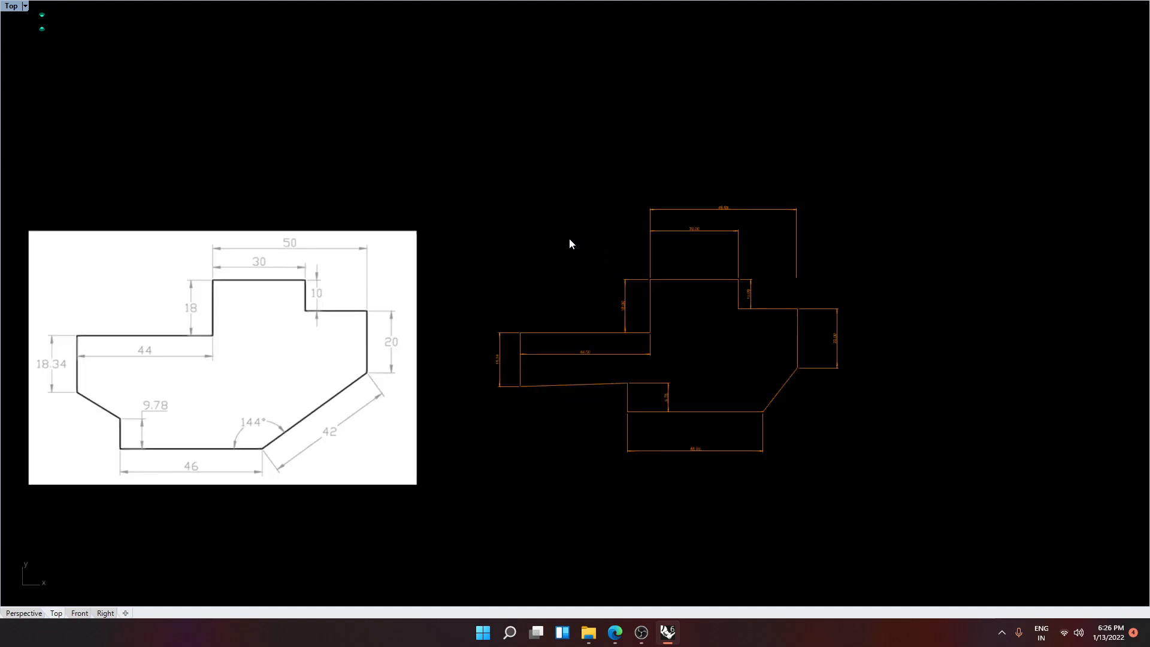
Delete the drawn outline together with all its dimensions, keeping the reference picture, and leave full-screen view.
{"action": "left_click_drag", "start_coordinate": [982, 482], "coordinate": [483, 151]}
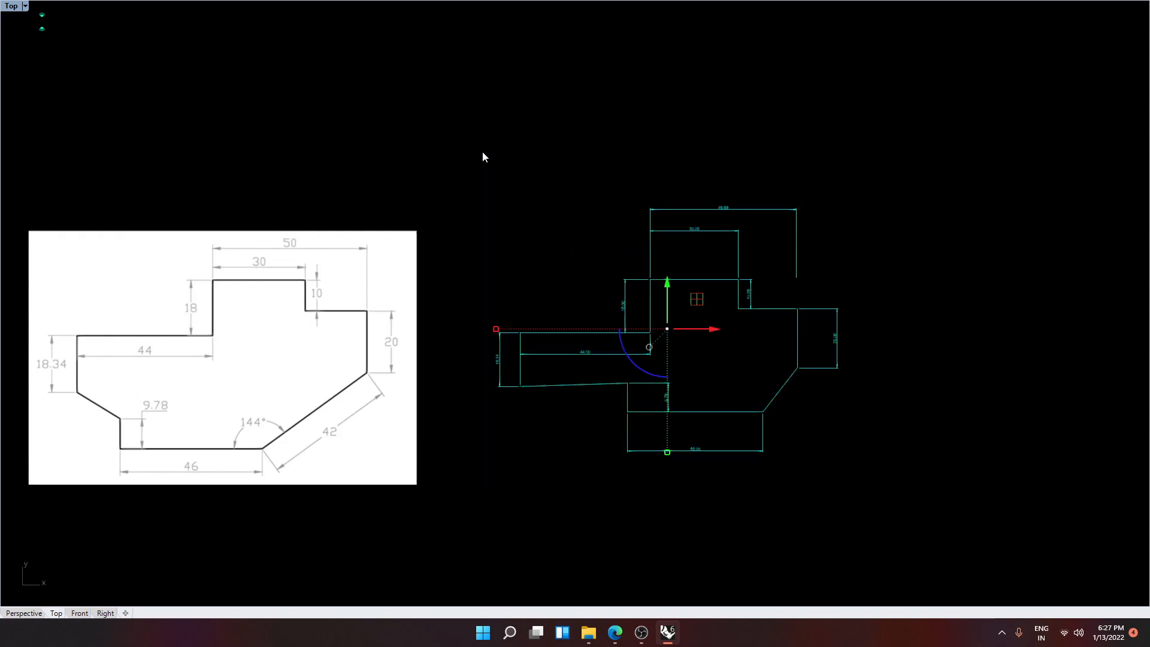
{"action": "key", "text": "Delete"}
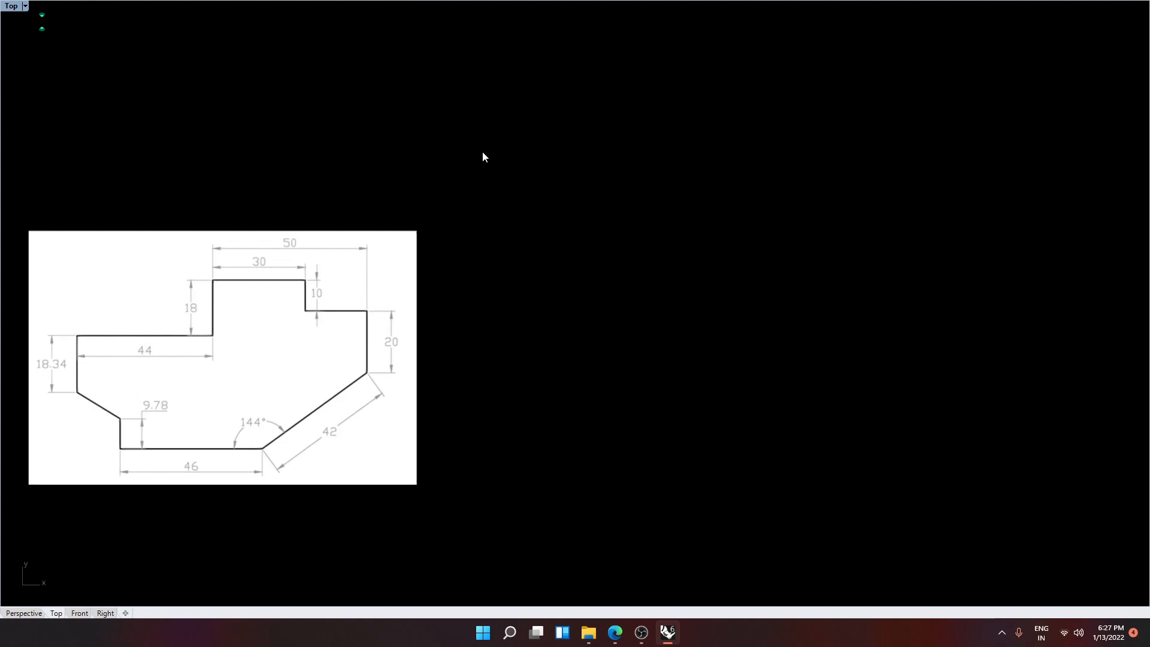
{"action": "key", "text": "Escape"}
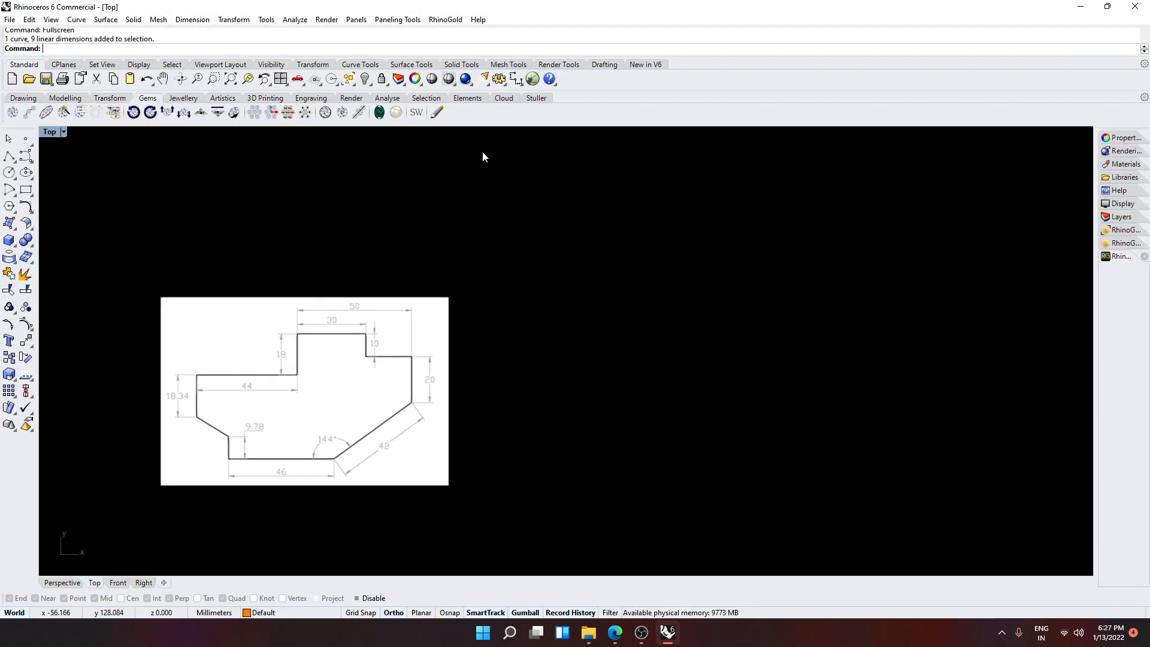
{"action": "type", "text": "polygon"}
{"action": "key", "text": "Return"}
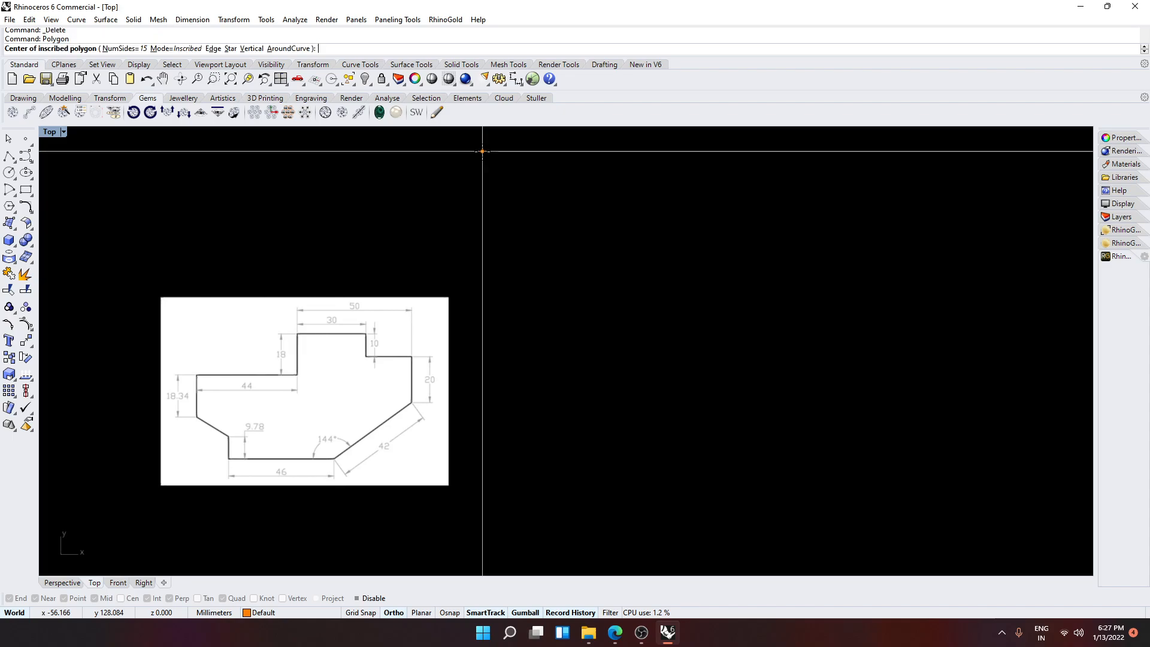
{"action": "type", "text": "Polyline"}
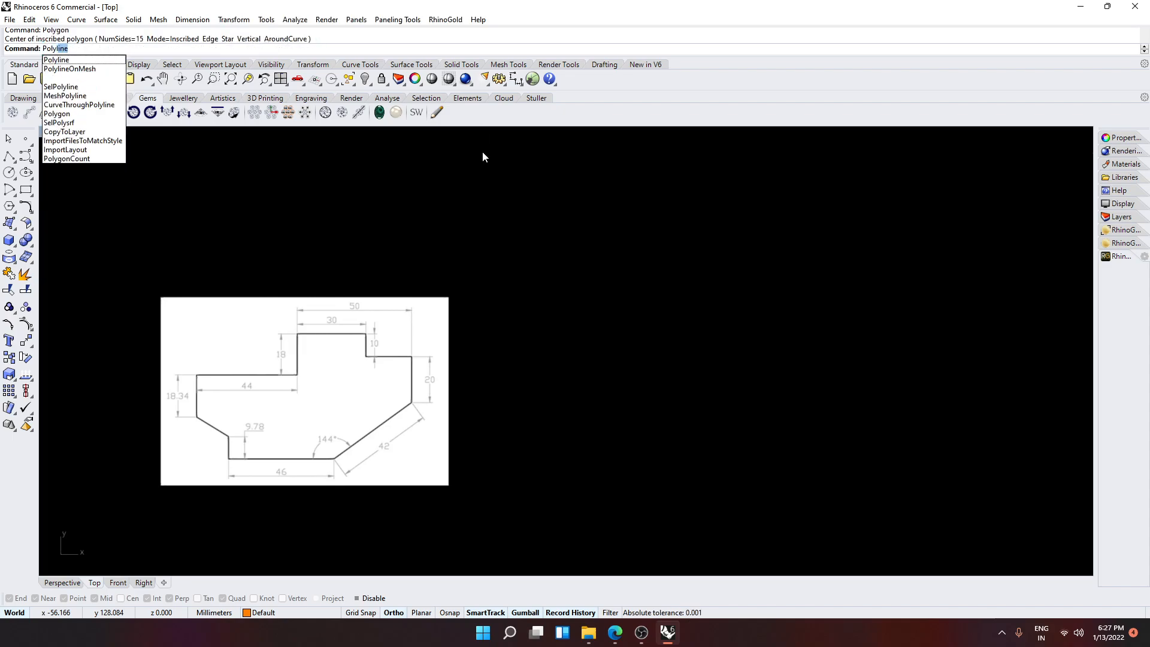
{"action": "key", "text": "Return"}
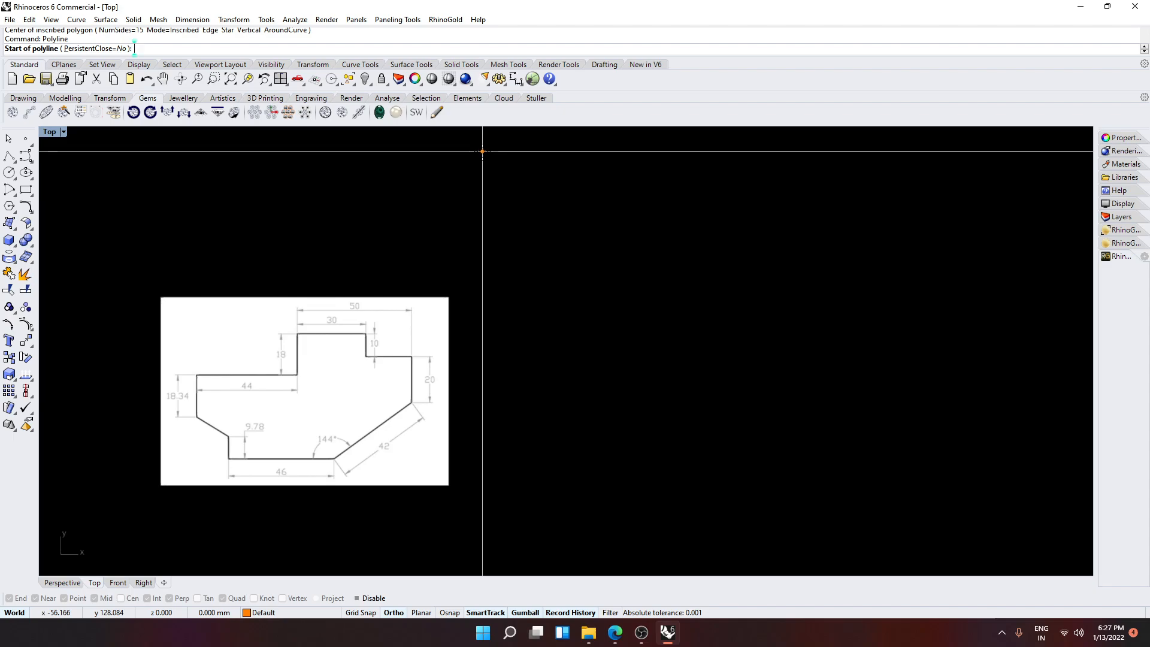
{"action": "type", "text": "0"}
{"action": "key", "text": "Return"}
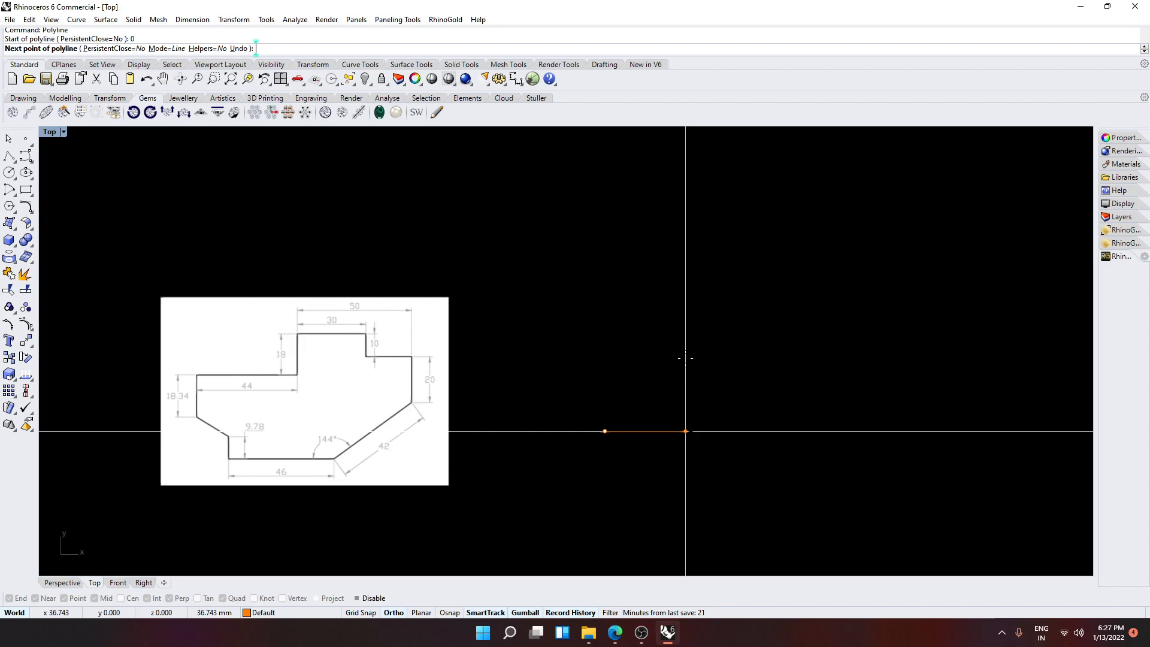
{"action": "type", "text": "46"}
{"action": "key", "text": "Return"}
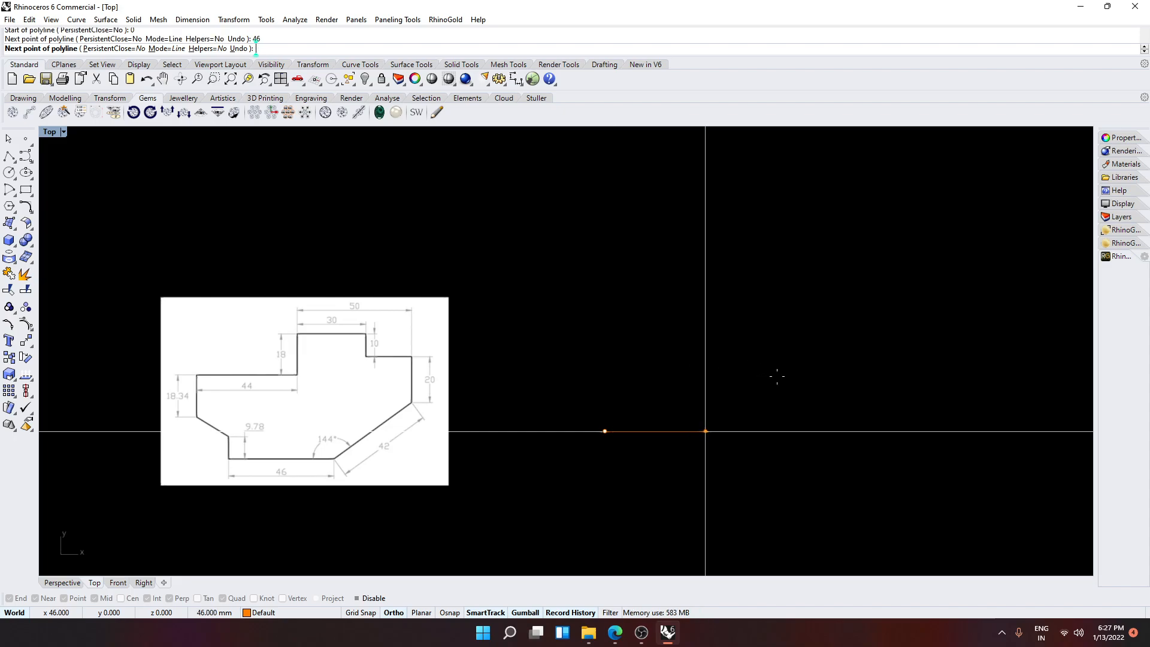
{"action": "key", "text": "Return"}
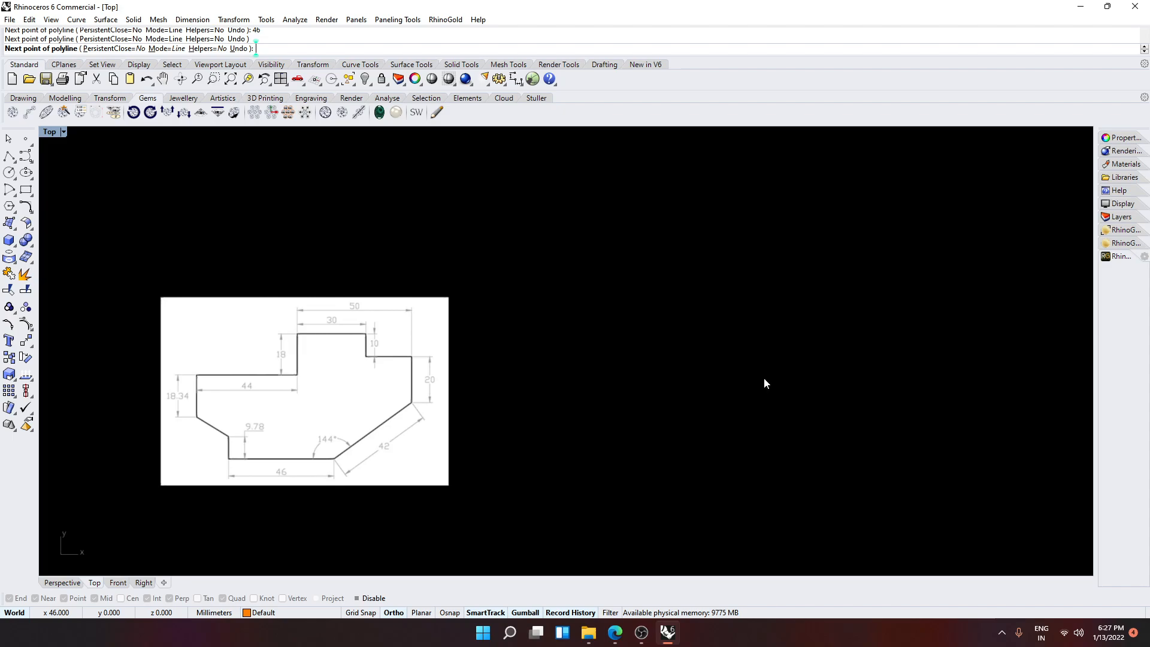
{"action": "key", "text": "Return"}
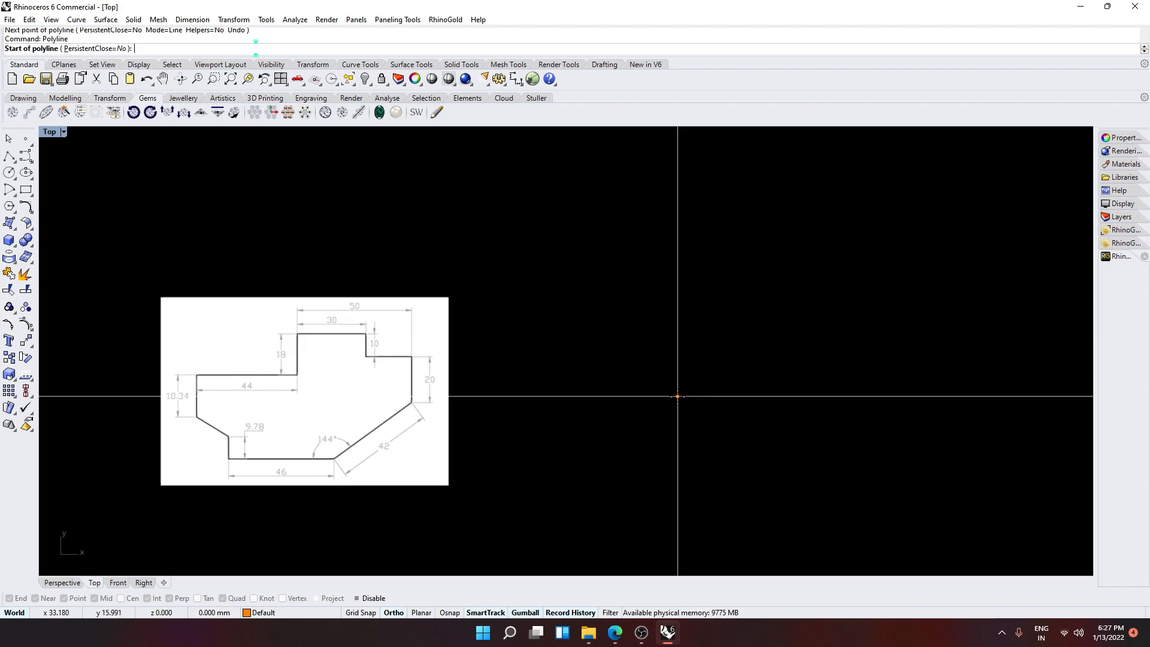
{"action": "type", "text": "0"}
{"action": "key", "text": "Return"}
{"action": "key", "text": "Return"}
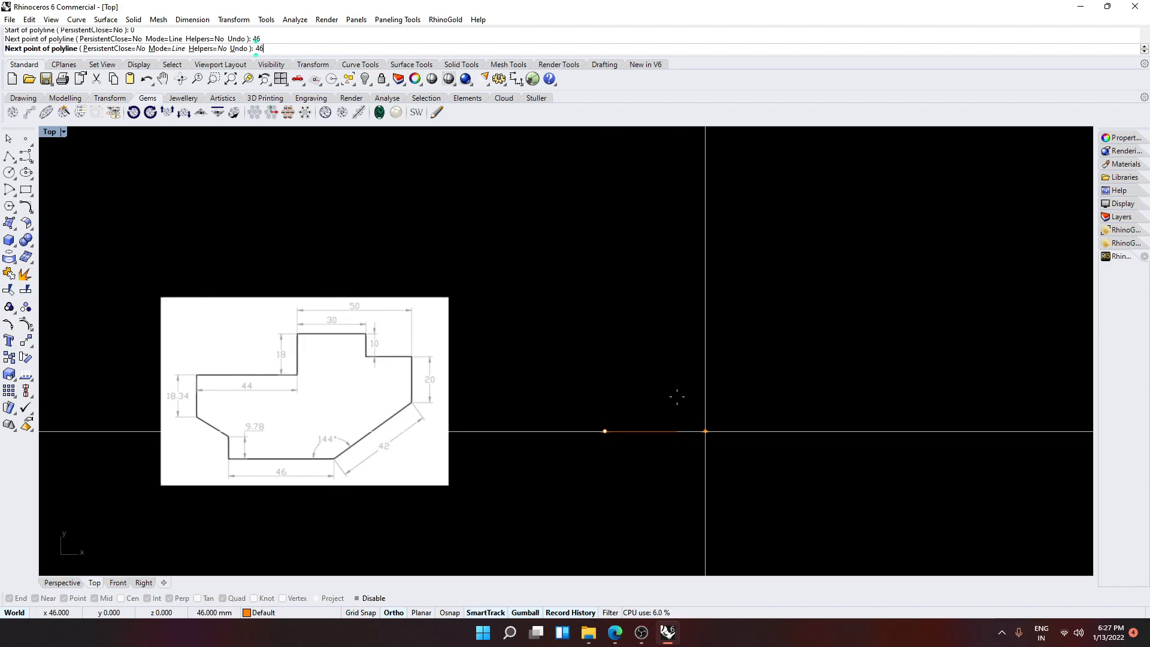
Draw a horizontal 46 mm base line to the right from the origin with Polyline.
{"action": "key", "text": "Return"}
{"action": "type", "text": "0"}
{"action": "key", "text": "Return"}
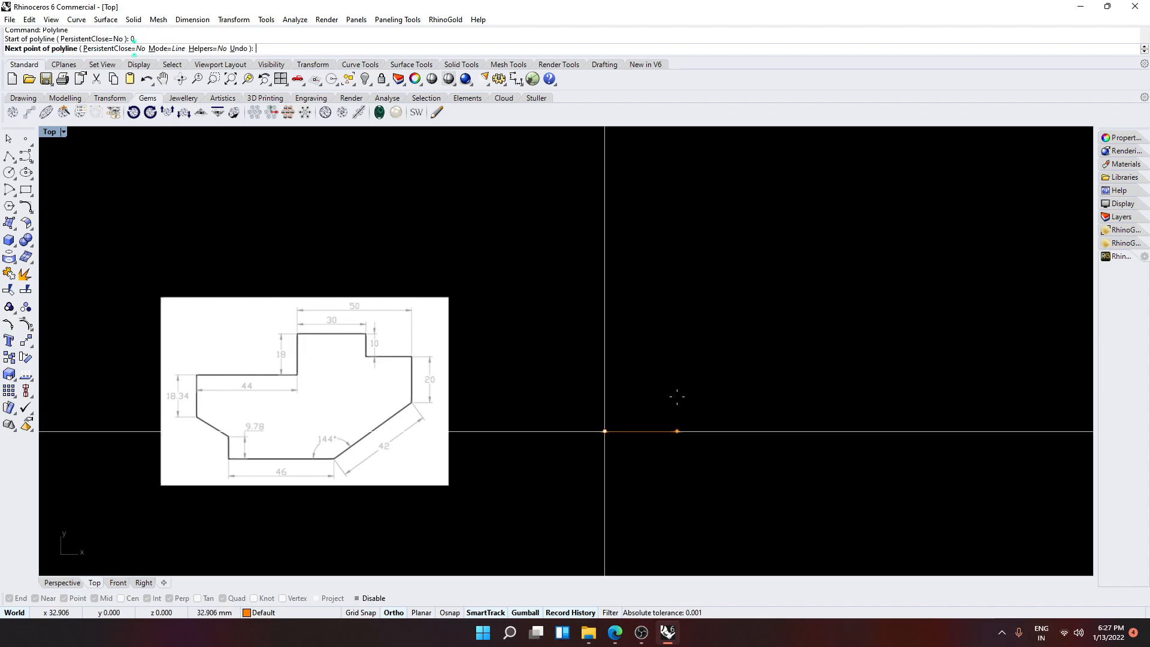
{"action": "type", "text": "46"}
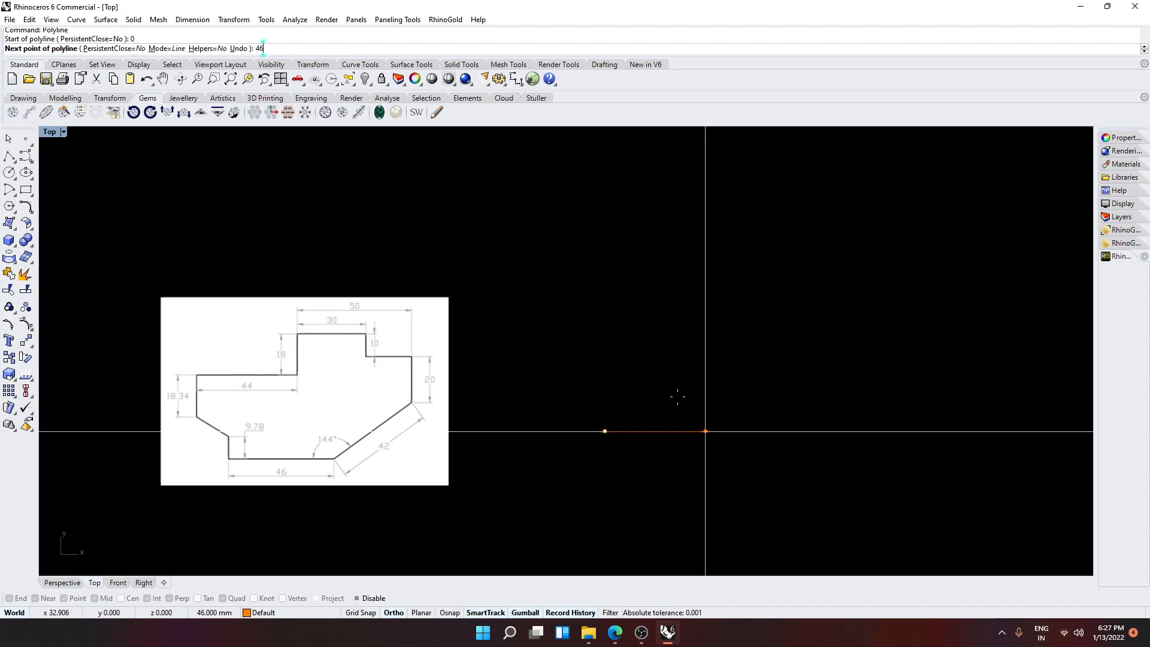
{"action": "key", "text": "Return"}
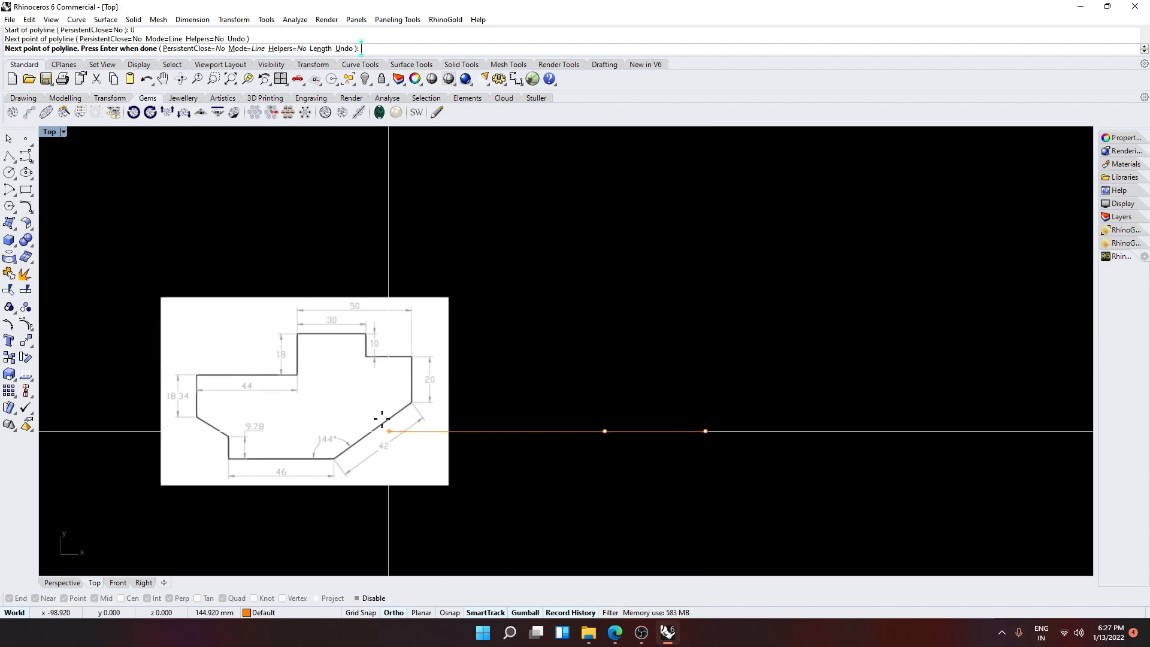
{"action": "key", "text": "Return"}
Draw a vertical 9.78 mm line upward from the left end of the base line with Polyline.
{"action": "key", "text": "Return"}
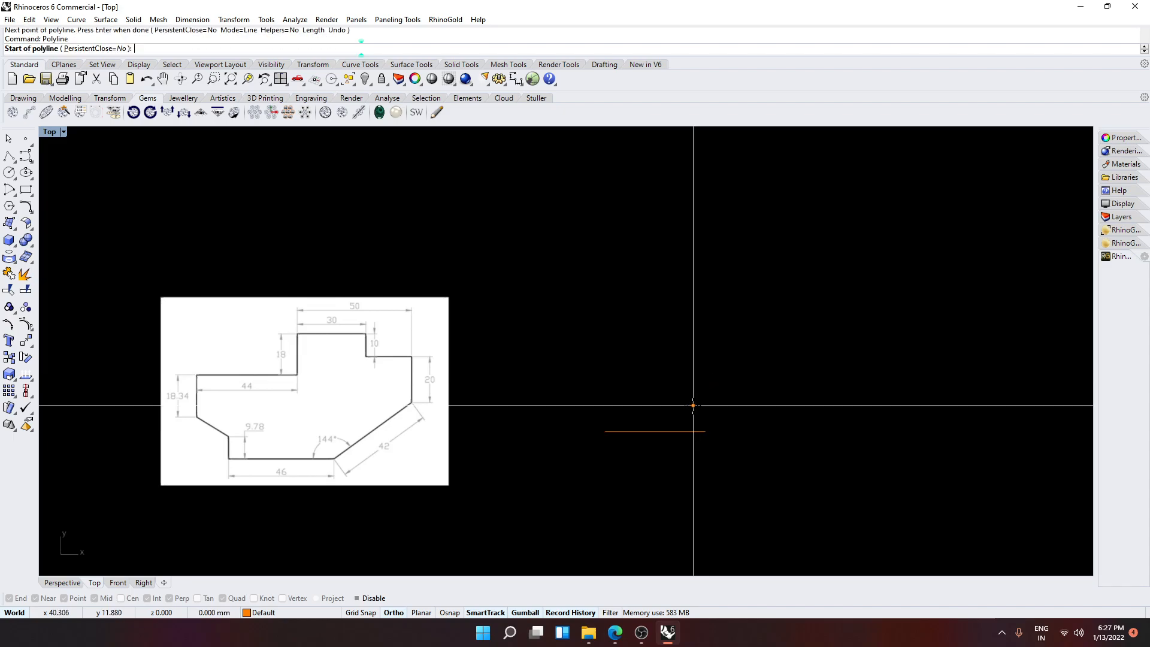
{"action": "left_click", "coordinate": [603, 431]}
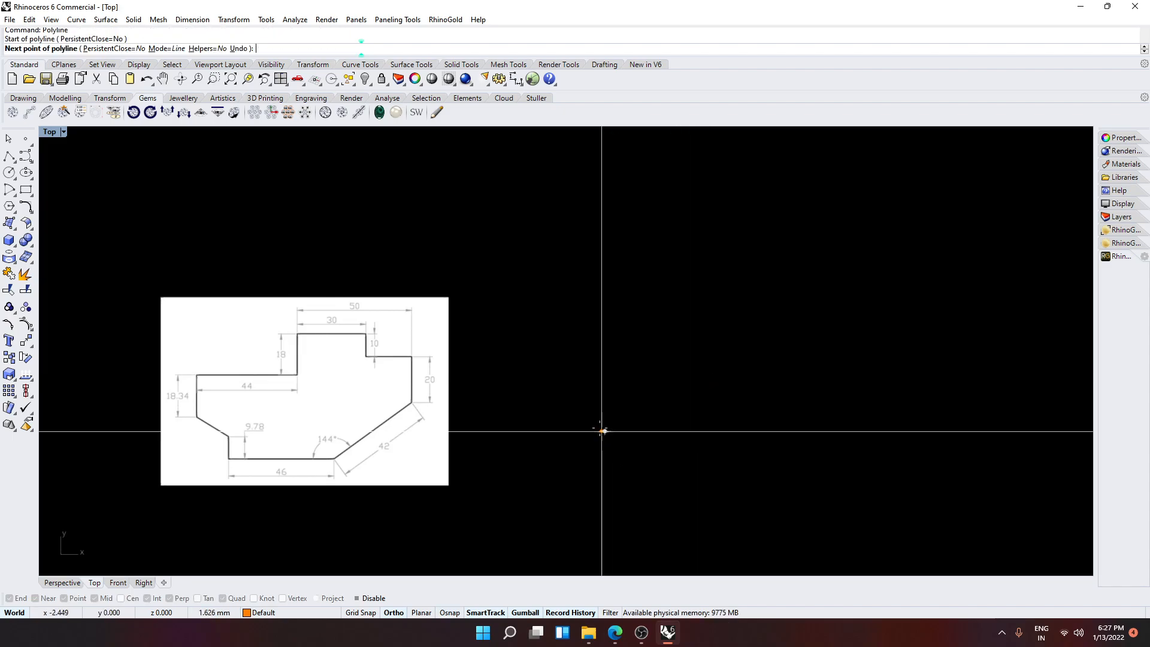
{"action": "type", "text": "9.78"}
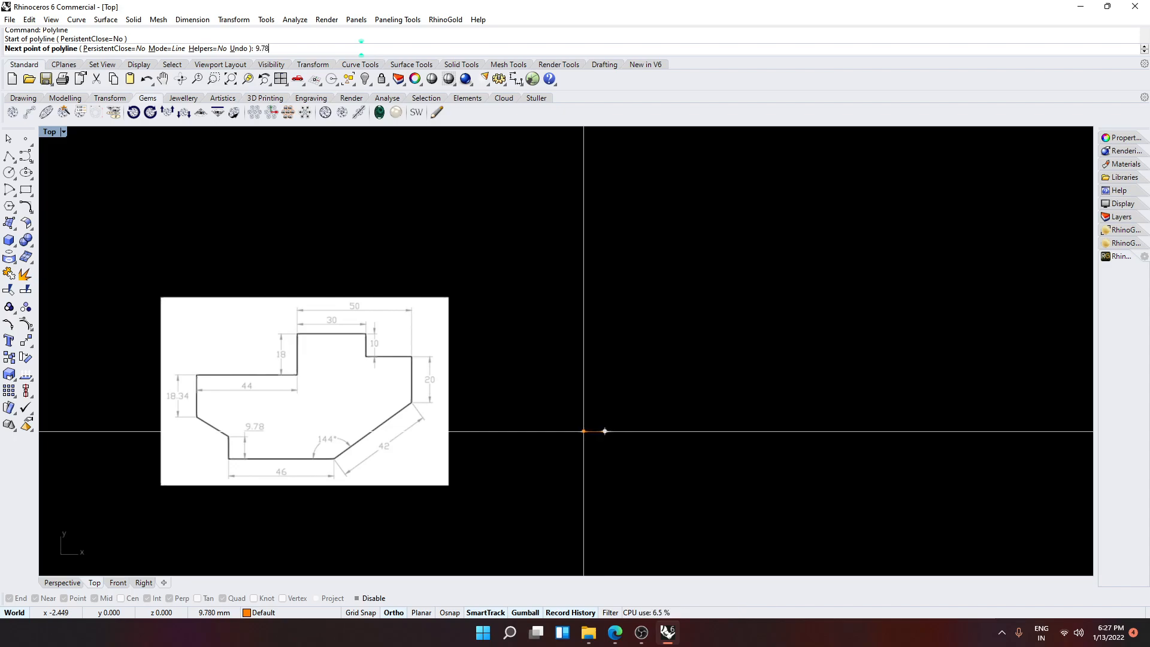
{"action": "key", "text": "Return"}
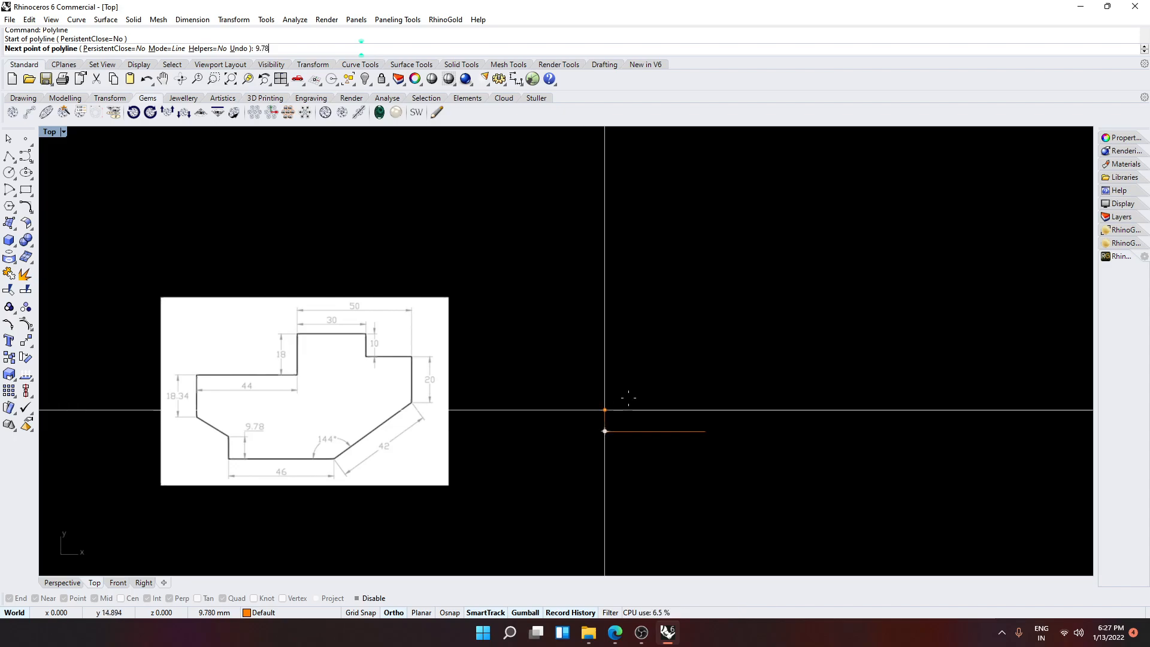
{"action": "left_click", "coordinate": [604, 397]}
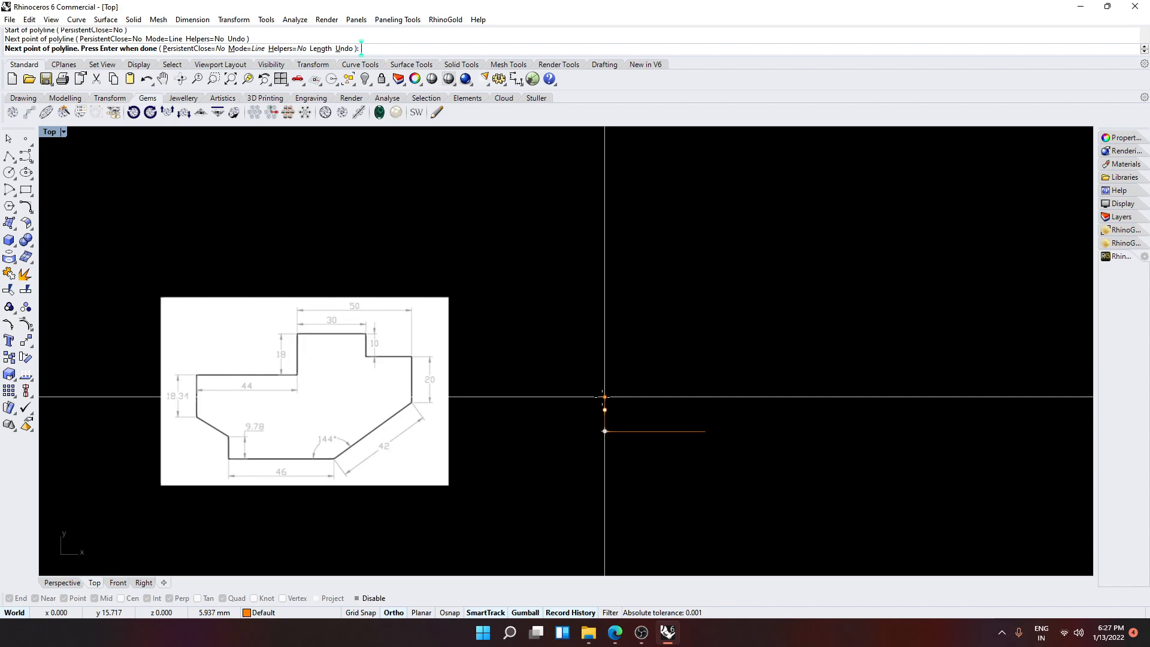
{"action": "key", "text": "Return"}
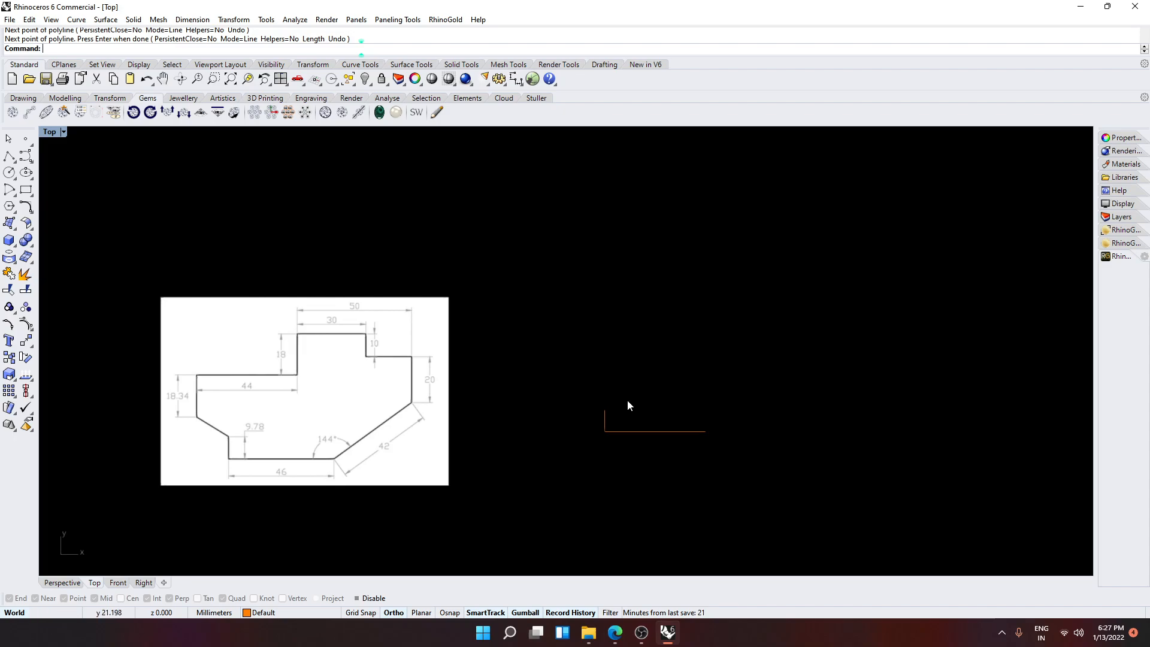
Start a polyline at the short vertical line's upper end, slanting up-left to about (-16.4, 20.9), and continue it 18.34 mm straight up.
{"action": "key", "text": "Return"}
{"action": "left_click", "coordinate": [605, 410]}
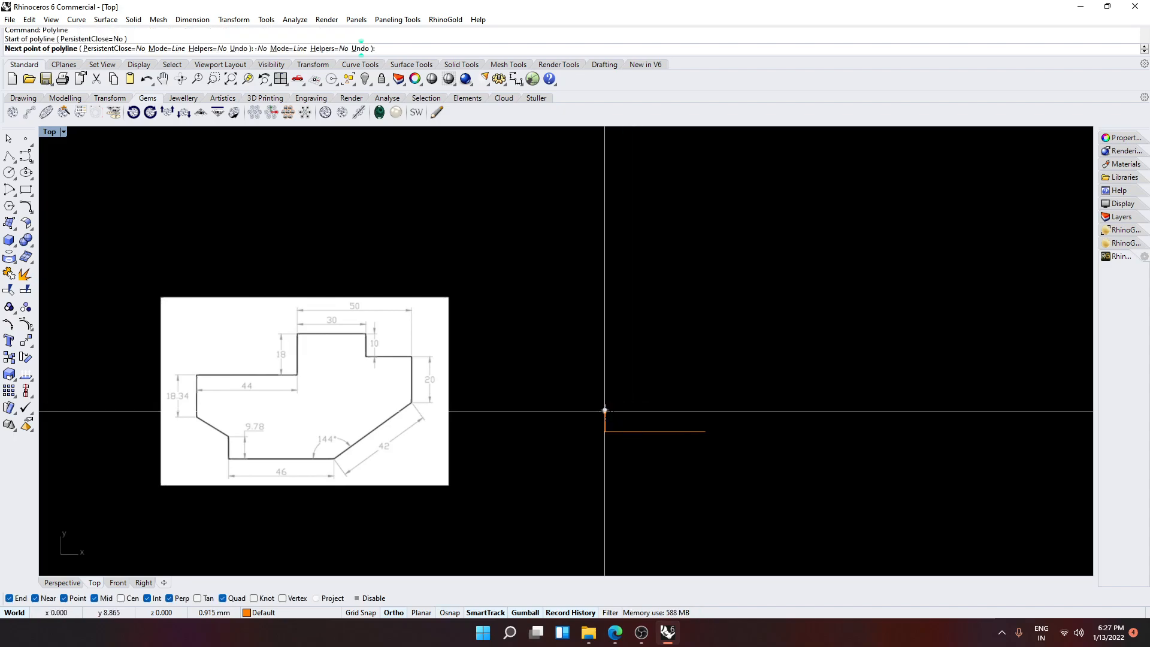
{"action": "left_click", "coordinate": [568, 385]}
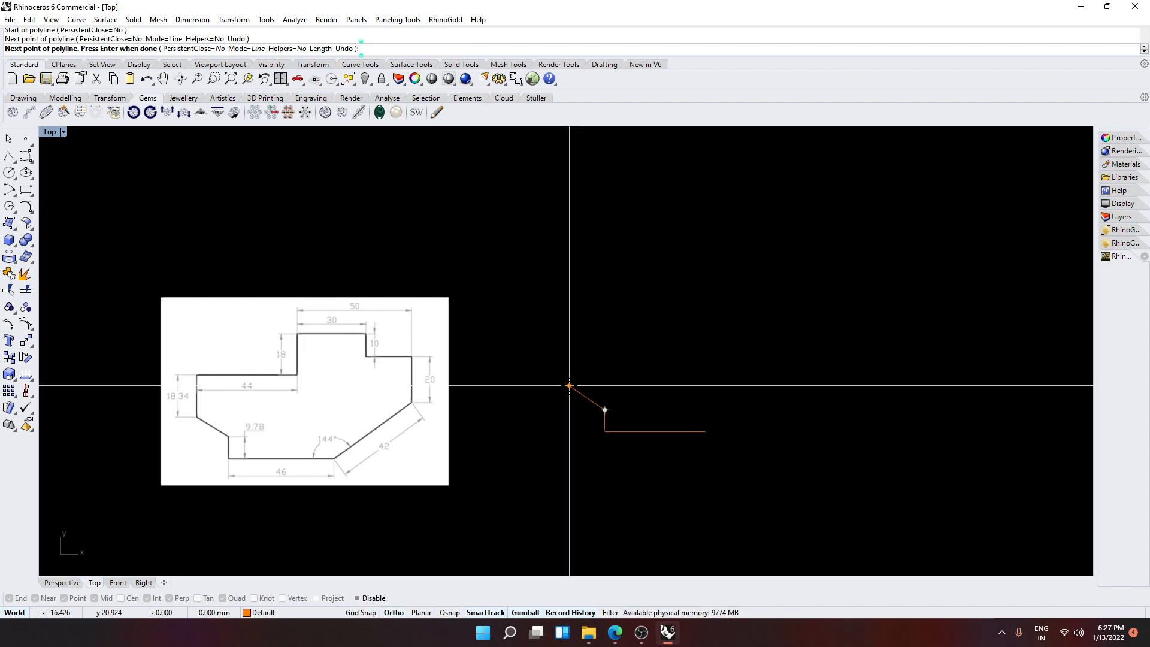
{"action": "type", "text": "183"}
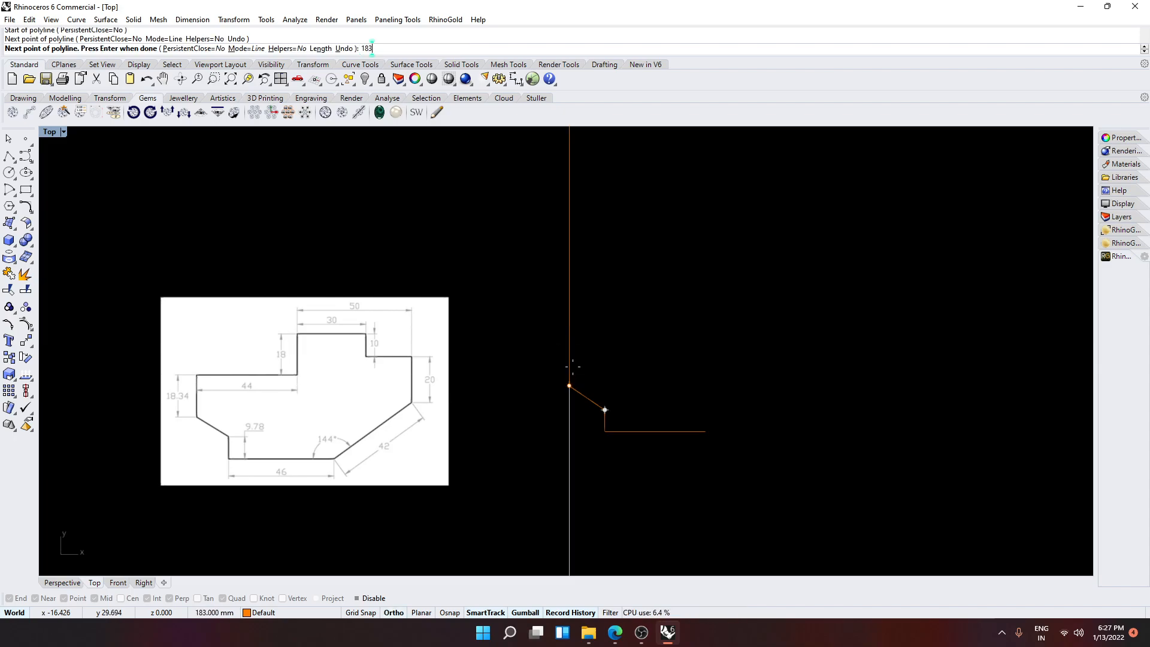
{"action": "key", "text": "BackSpace"}
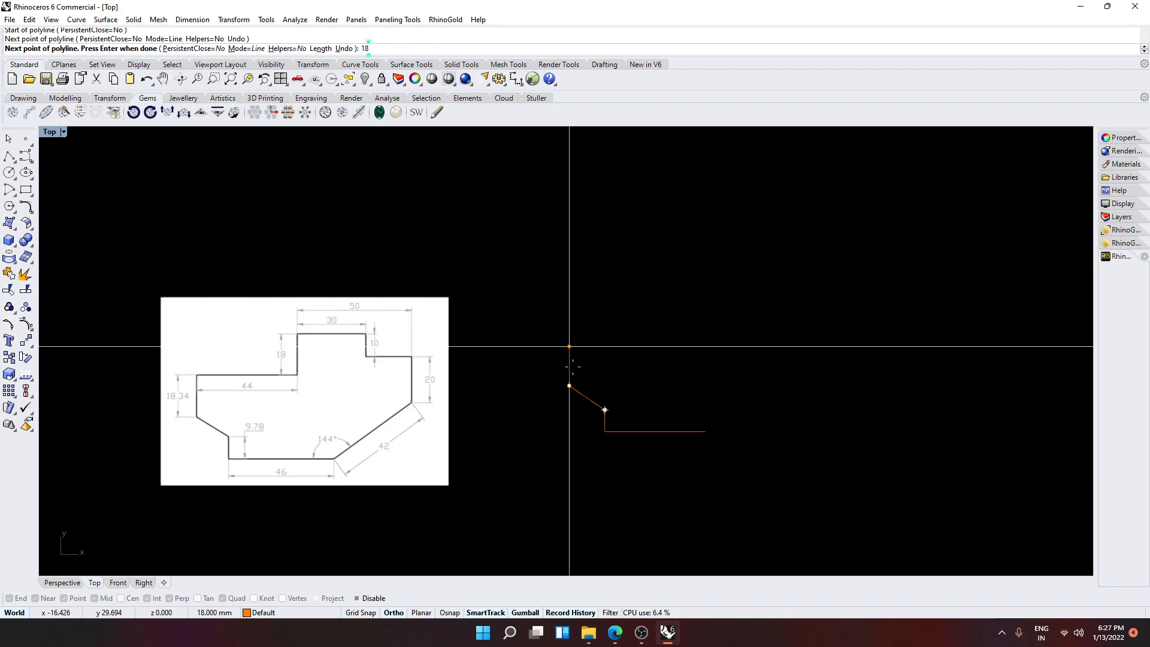
{"action": "type", "text": ".34"}
{"action": "key", "text": "Return"}
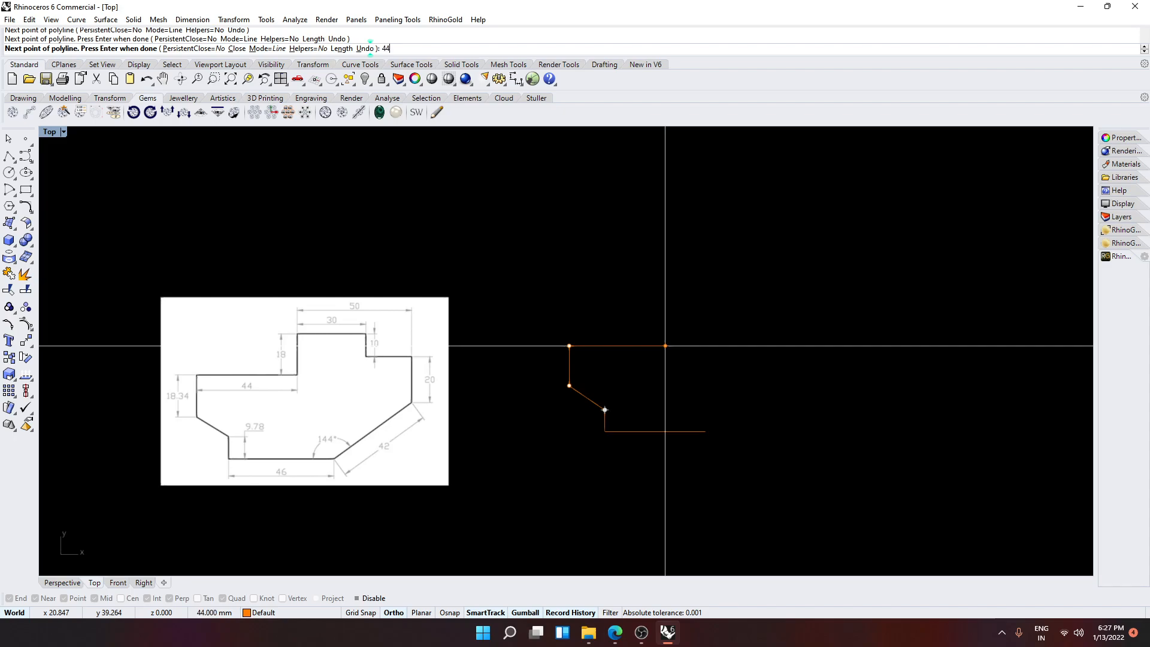
Continue the polyline 44 mm right, 18 mm up, 30 mm right and 10 mm down.
{"action": "key", "text": "Return"}
{"action": "type", "text": "18"}
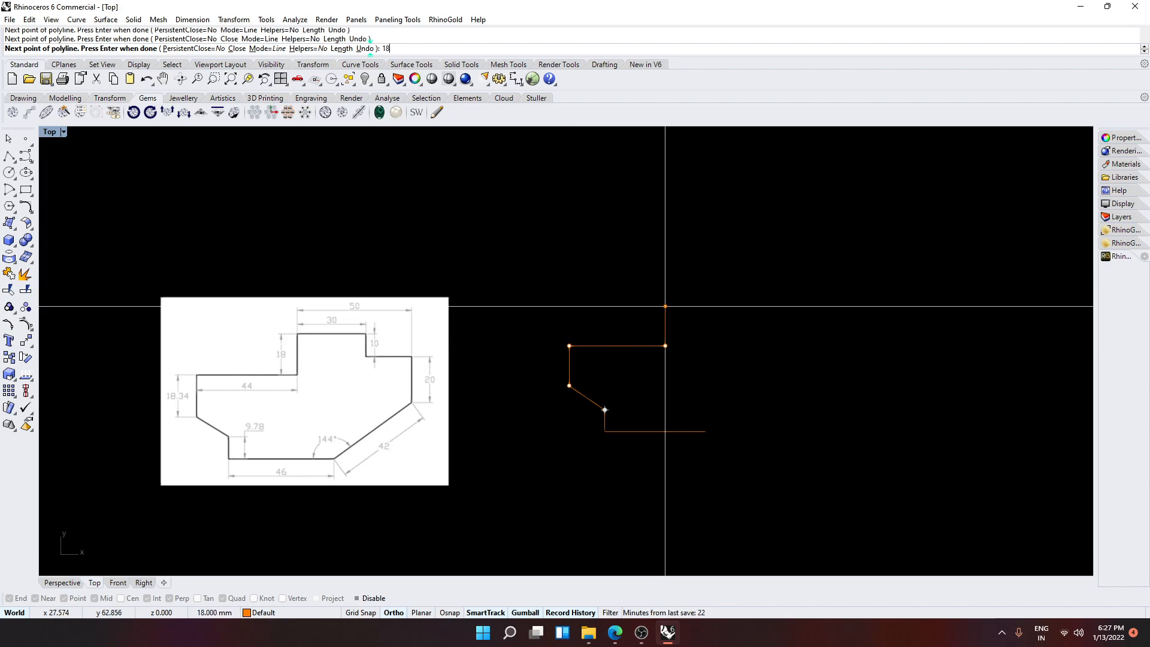
{"action": "key", "text": "Return"}
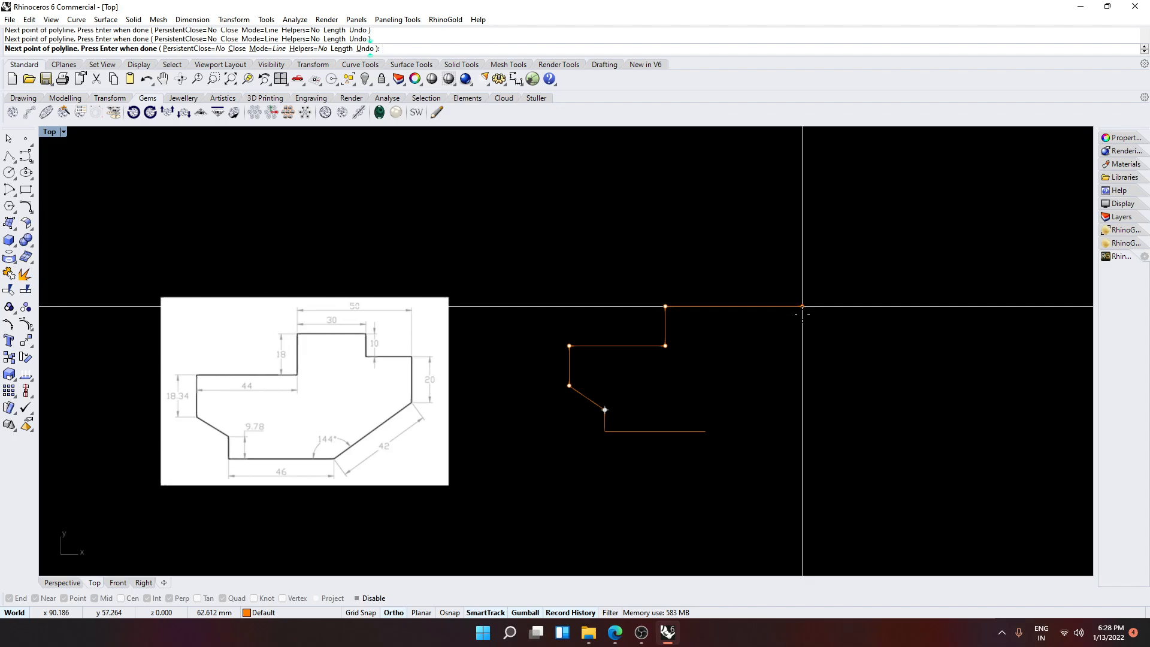
{"action": "type", "text": "30"}
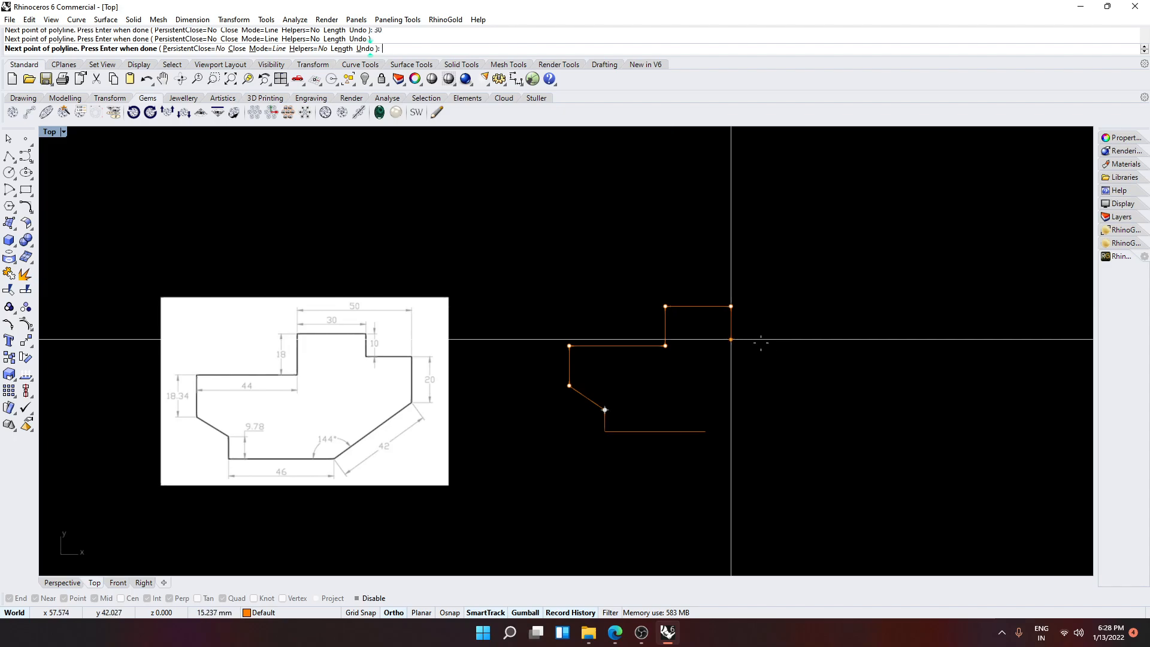
{"action": "left_click", "coordinate": [731, 307]}
{"action": "type", "text": "10"}
{"action": "key", "text": "Return"}
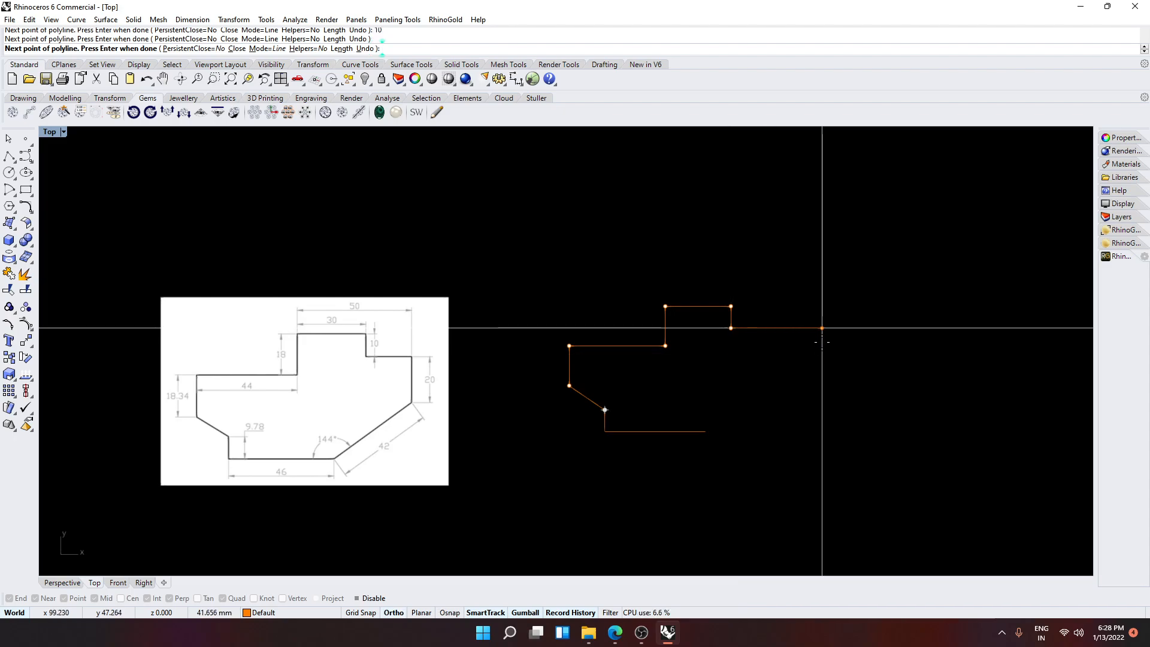
Extend the polyline 20 mm right and 20 mm down, and finish it with a diagonal to the base line's right end.
{"action": "type", "text": "20"}
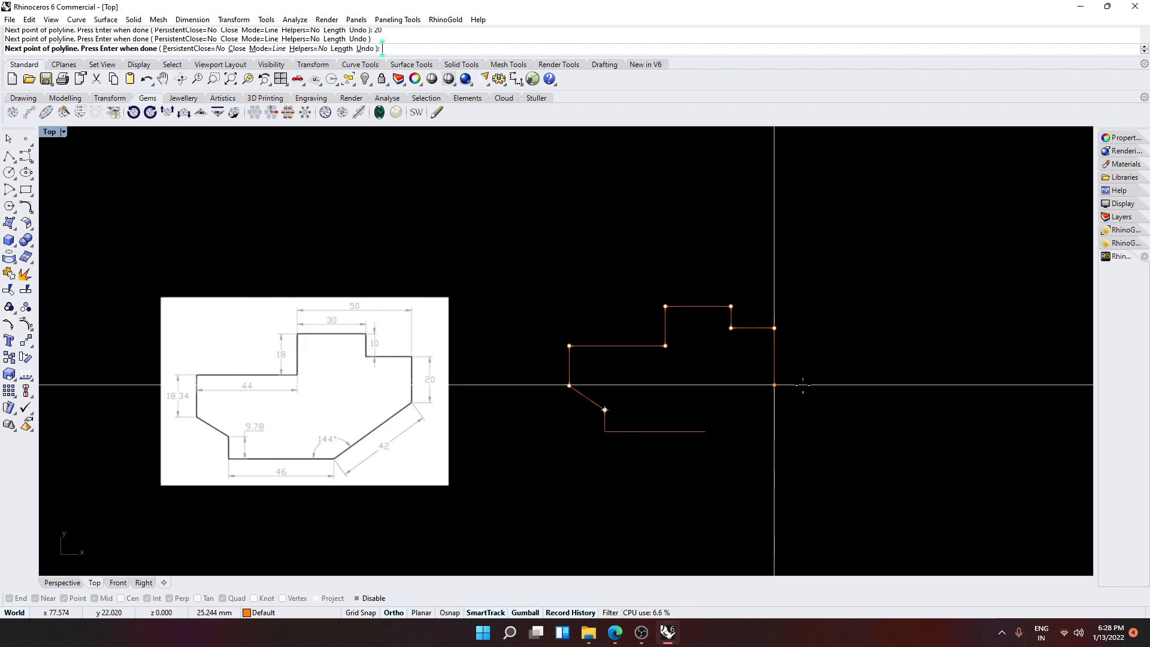
{"action": "left_click", "coordinate": [798, 360]}
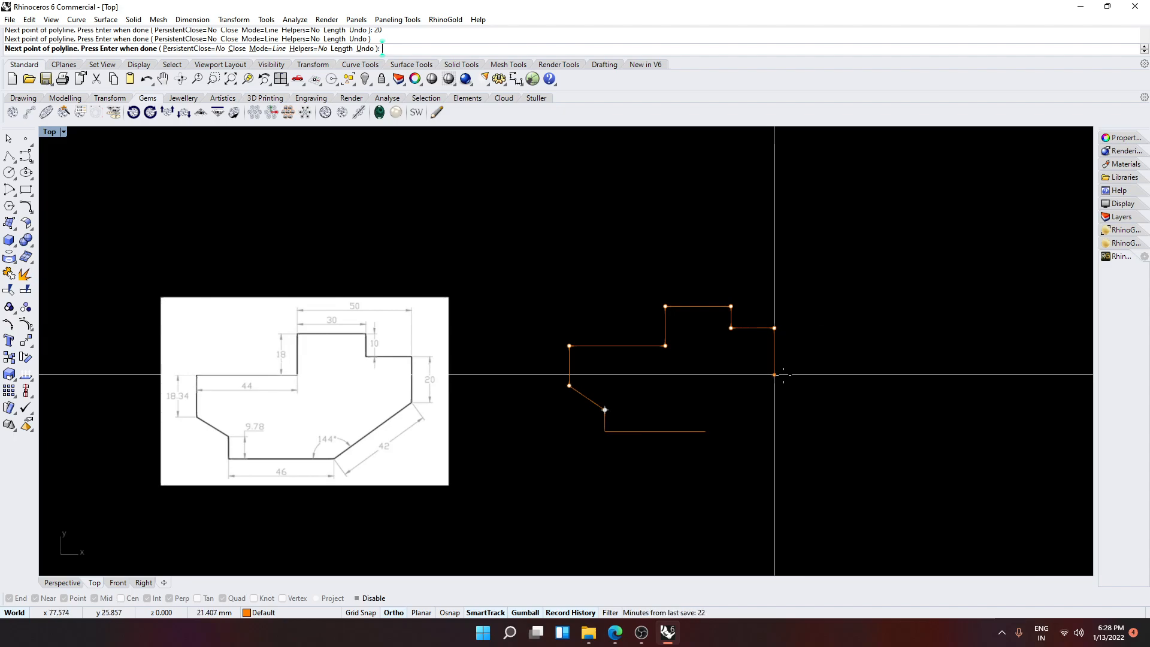
{"action": "type", "text": "20"}
{"action": "key", "text": "Return"}
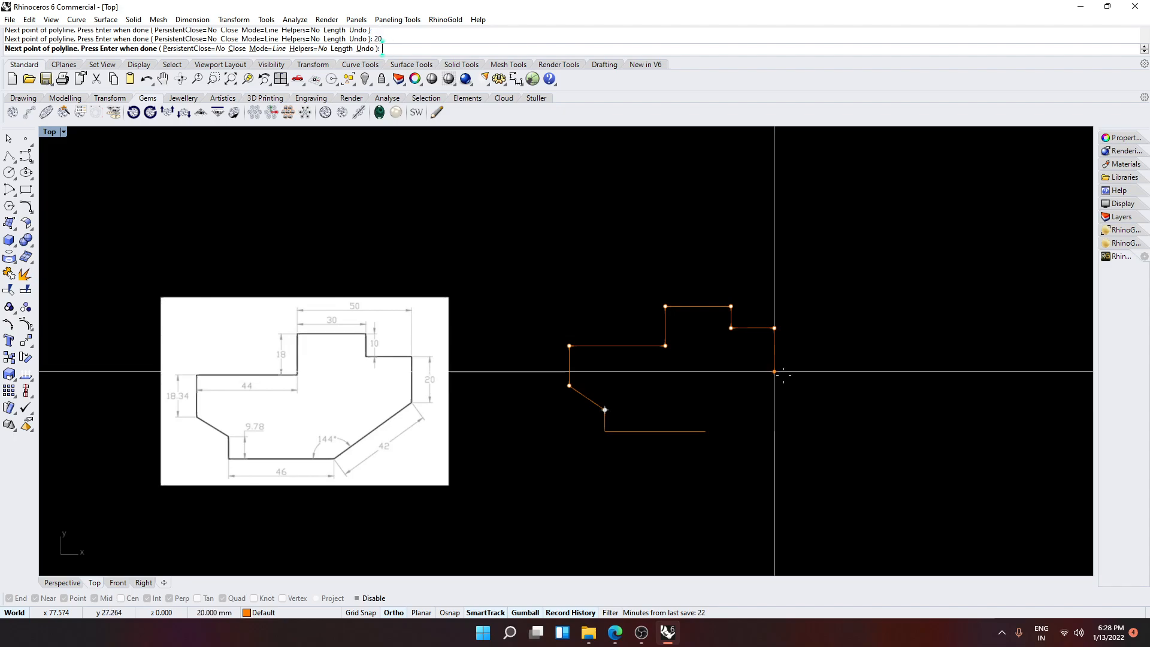
{"action": "left_click", "coordinate": [774, 372]}
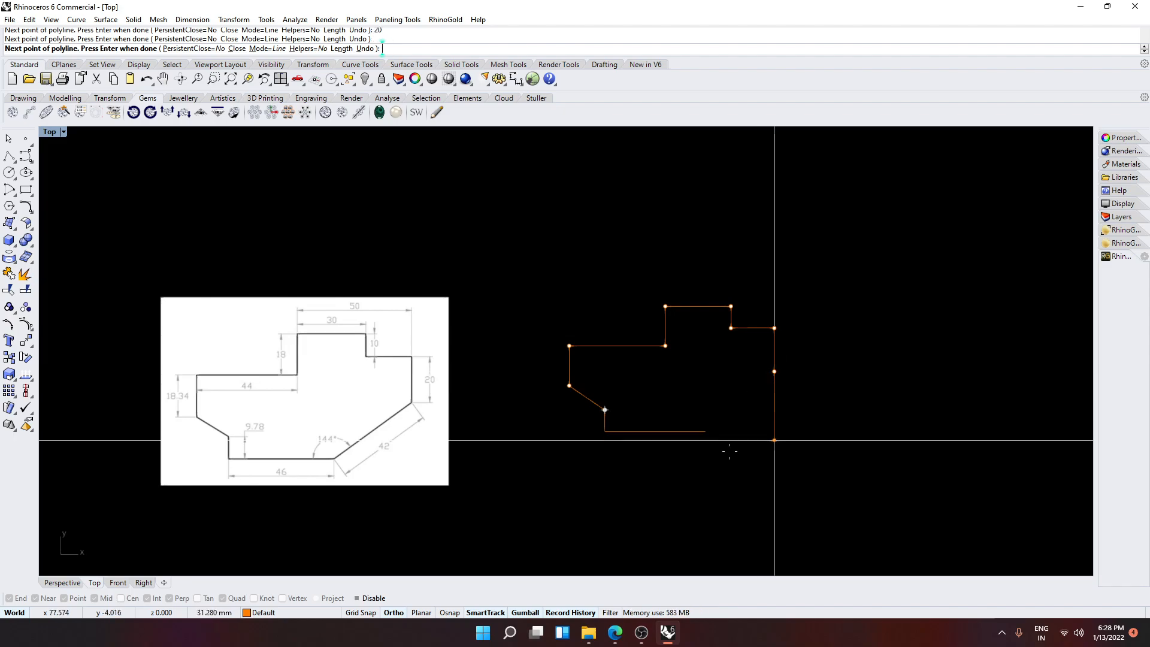
{"action": "left_click", "coordinate": [705, 430]}
{"action": "key", "text": "Return"}
Join the base line, the short 9.78 mm line and the long polyline into one closed outline.
{"action": "scroll", "coordinate": [732, 430], "scroll_direction": "up", "scroll_amount": 1}
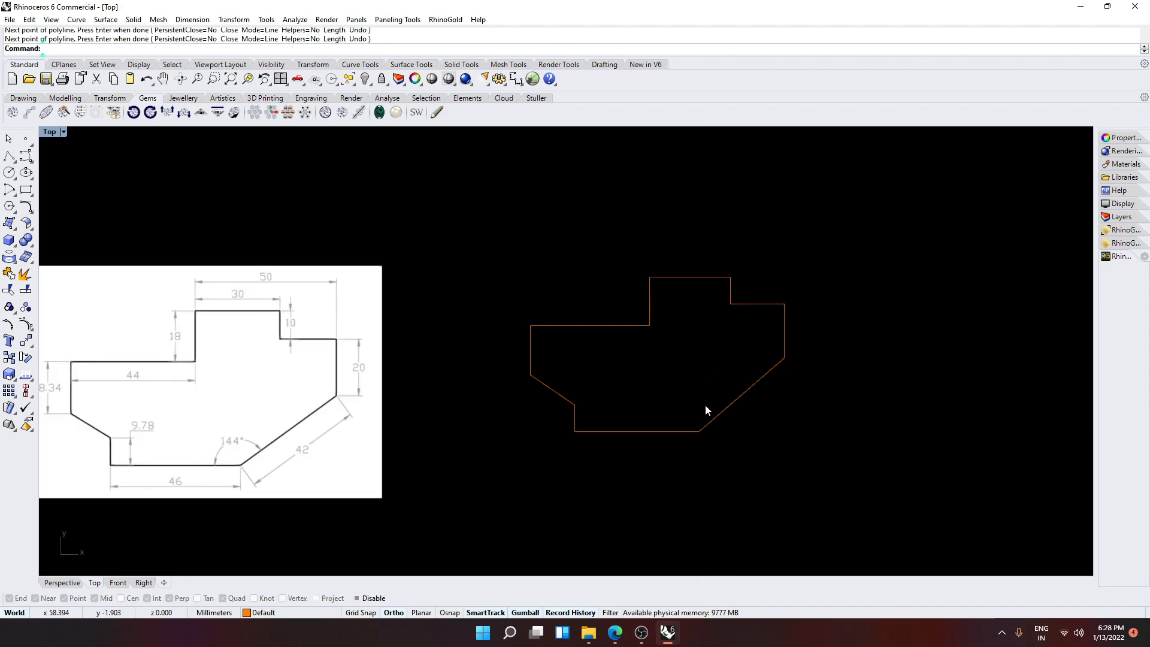
{"action": "left_click", "coordinate": [609, 426]}
{"action": "left_click", "coordinate": [739, 397], "text": "shift"}
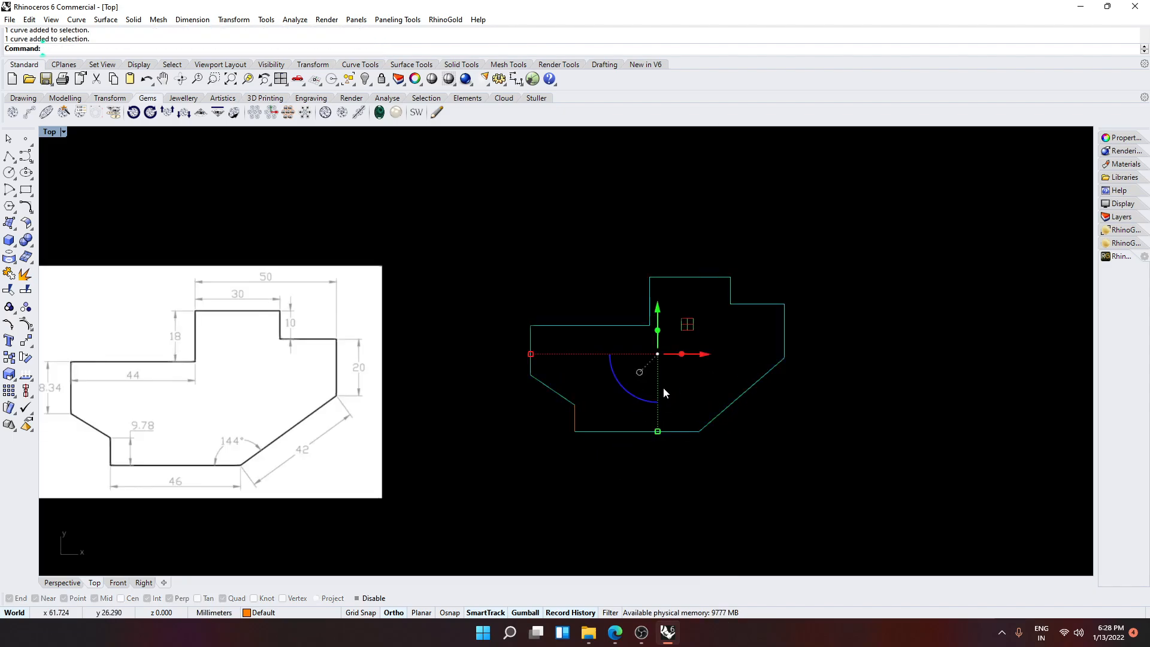
{"action": "left_click", "coordinate": [579, 418]}
{"action": "left_click", "coordinate": [679, 430], "text": "shift"}
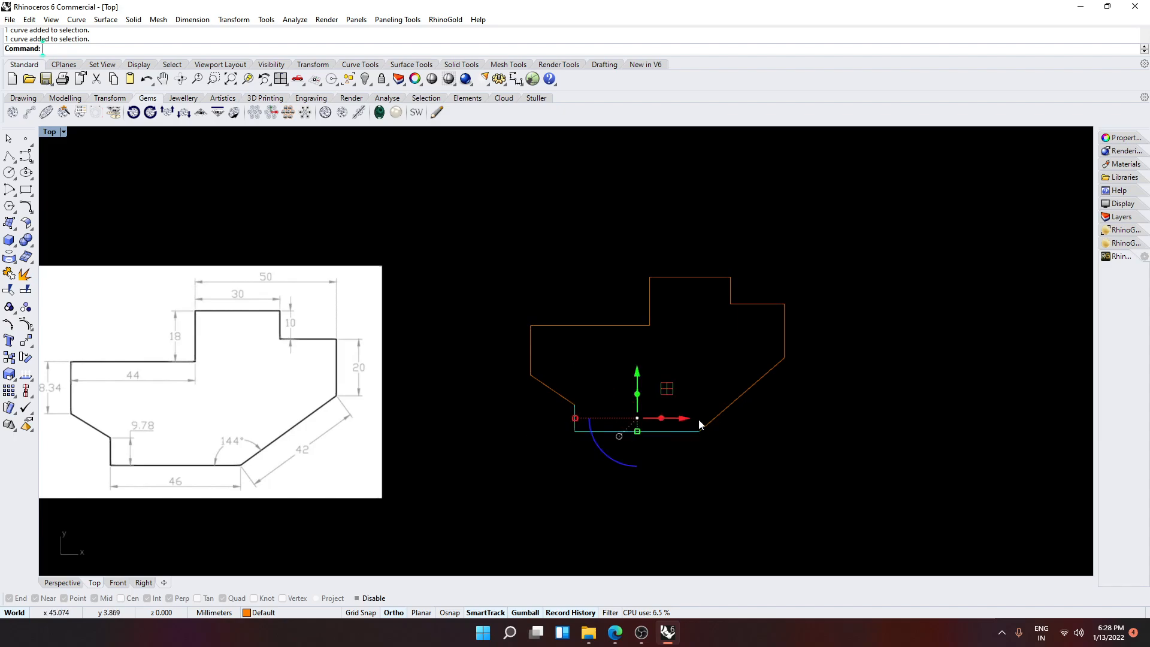
{"action": "left_click_drag", "start_coordinate": [785, 390], "coordinate": [751, 359]}
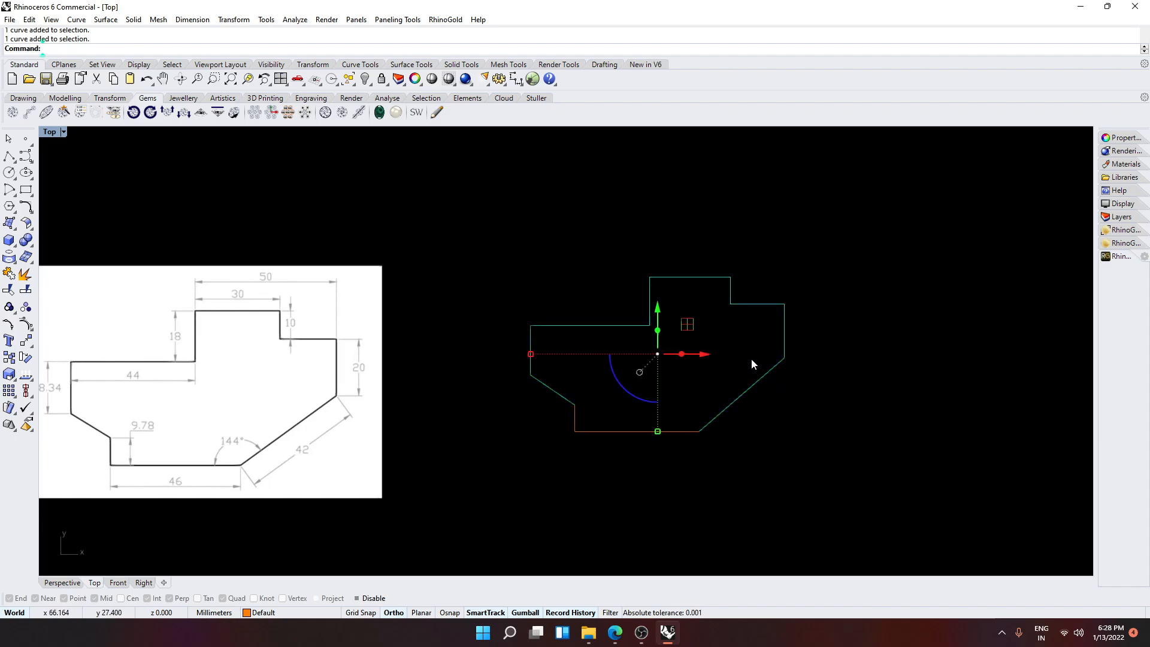
{"action": "left_click_drag", "start_coordinate": [804, 460], "coordinate": [468, 281]}
{"action": "key", "text": "ctrl+j"}
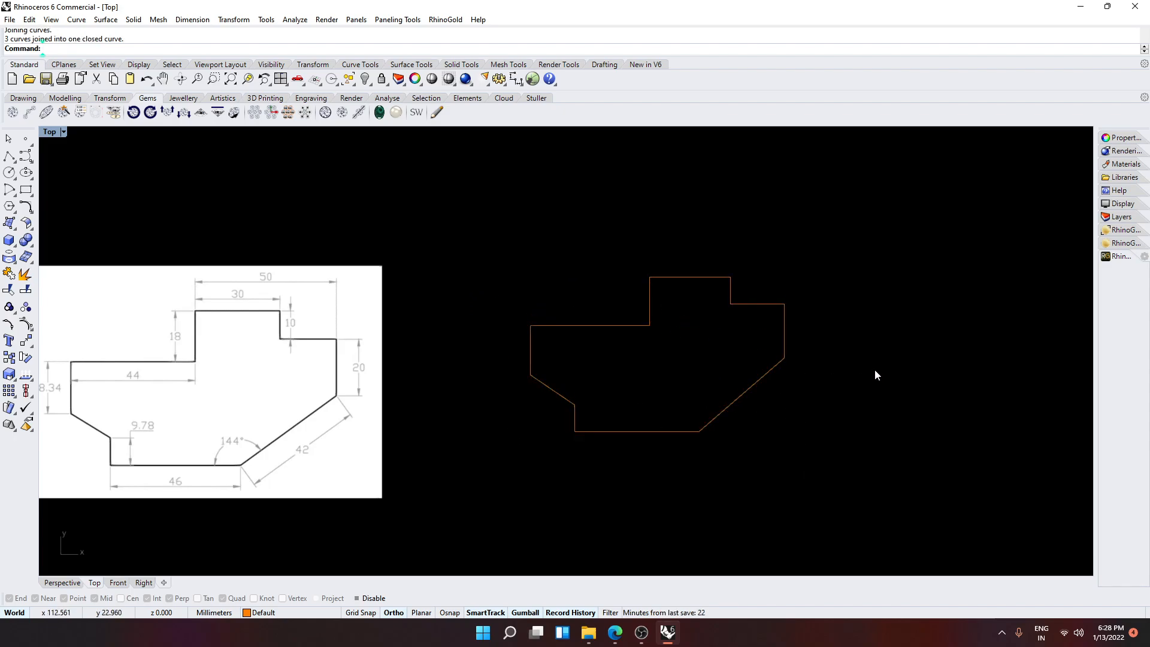
{"action": "key", "text": "Delete"}
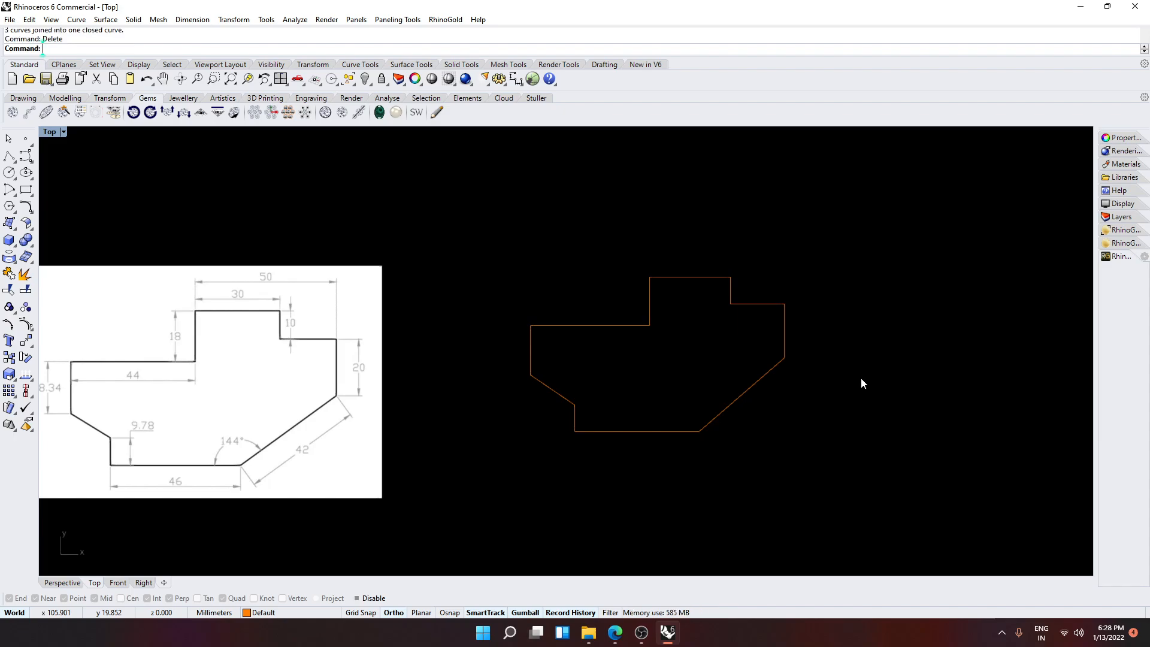
Add a horizontal linear dimension to the outline's topmost edge, placed above it.
{"action": "key", "text": "alt+d"}
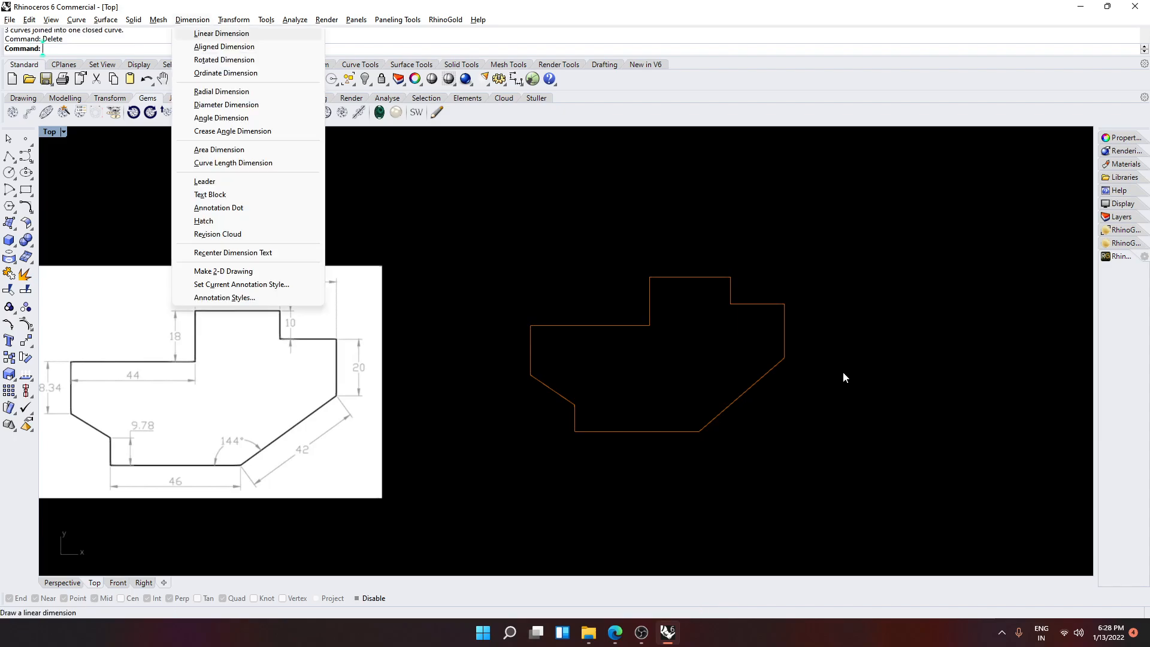
{"action": "key", "text": "l"}
{"action": "key", "text": "l"}
{"action": "key", "text": "Return"}
{"action": "left_click", "coordinate": [649, 276]}
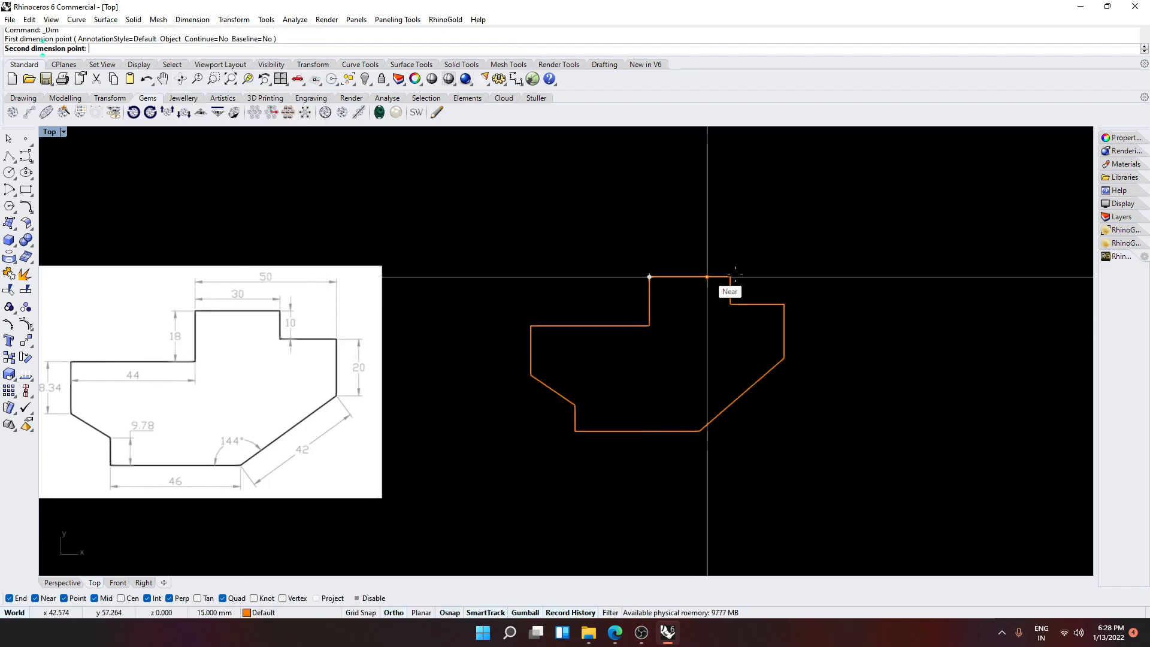
{"action": "left_click", "coordinate": [730, 277]}
{"action": "left_click", "coordinate": [715, 241]}
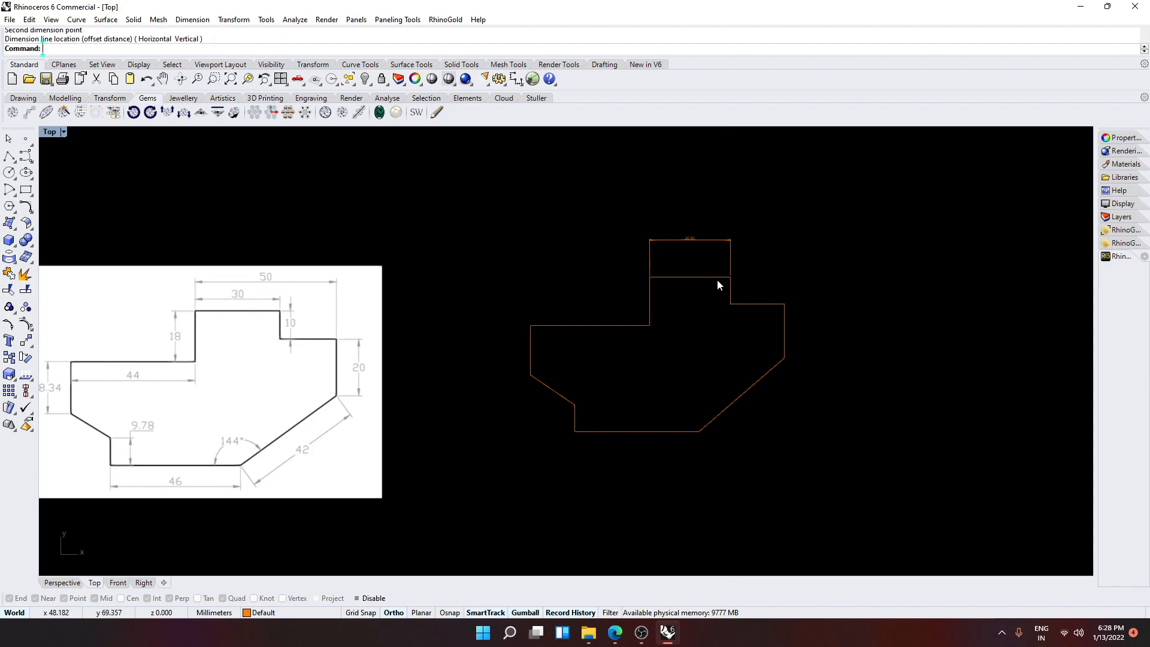
Add a horizontal linear dimension from the topmost edge's left end across to the outline's rightmost edge, placed above the first dimension.
{"action": "key", "text": "Return"}
{"action": "left_click", "coordinate": [649, 277]}
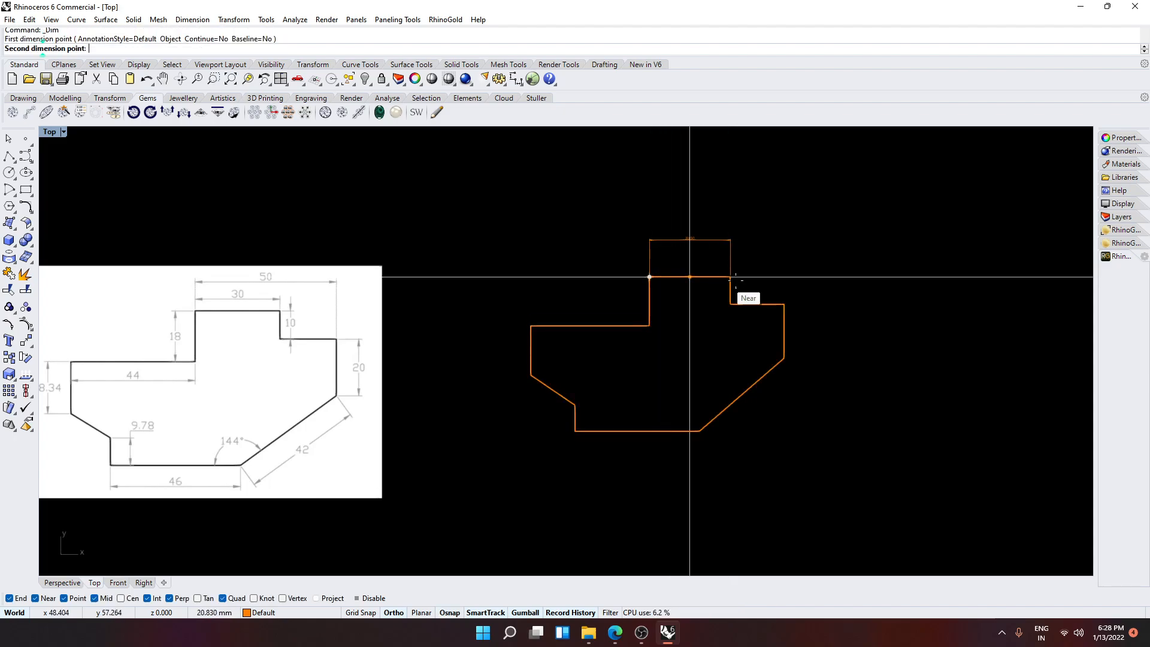
{"action": "left_click", "coordinate": [783, 276]}
{"action": "left_click", "coordinate": [779, 211]}
Add a vertical linear dimension to the short edge dropping from the topmost edge's right end, placed inside the outline.
{"action": "key", "text": "Return"}
{"action": "left_click", "coordinate": [730, 277]}
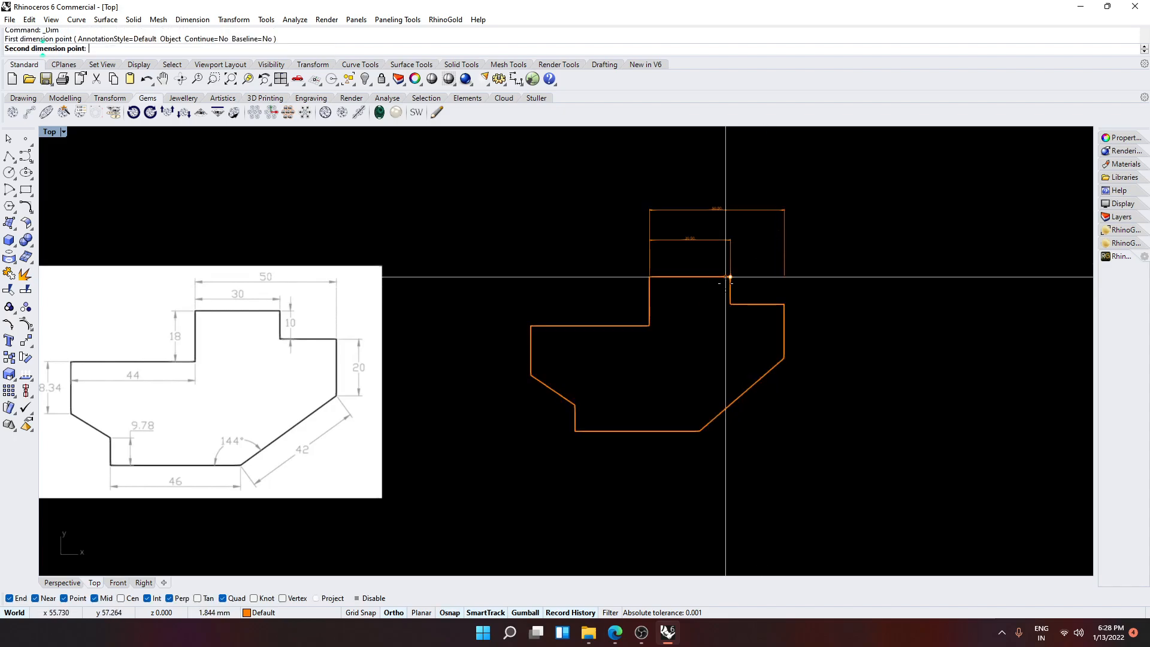
{"action": "left_click", "coordinate": [730, 304]}
{"action": "left_click", "coordinate": [718, 290]}
Add a horizontal linear dimension to the upper-left horizontal edge, placed just below it inside the outline.
{"action": "key", "text": "Return"}
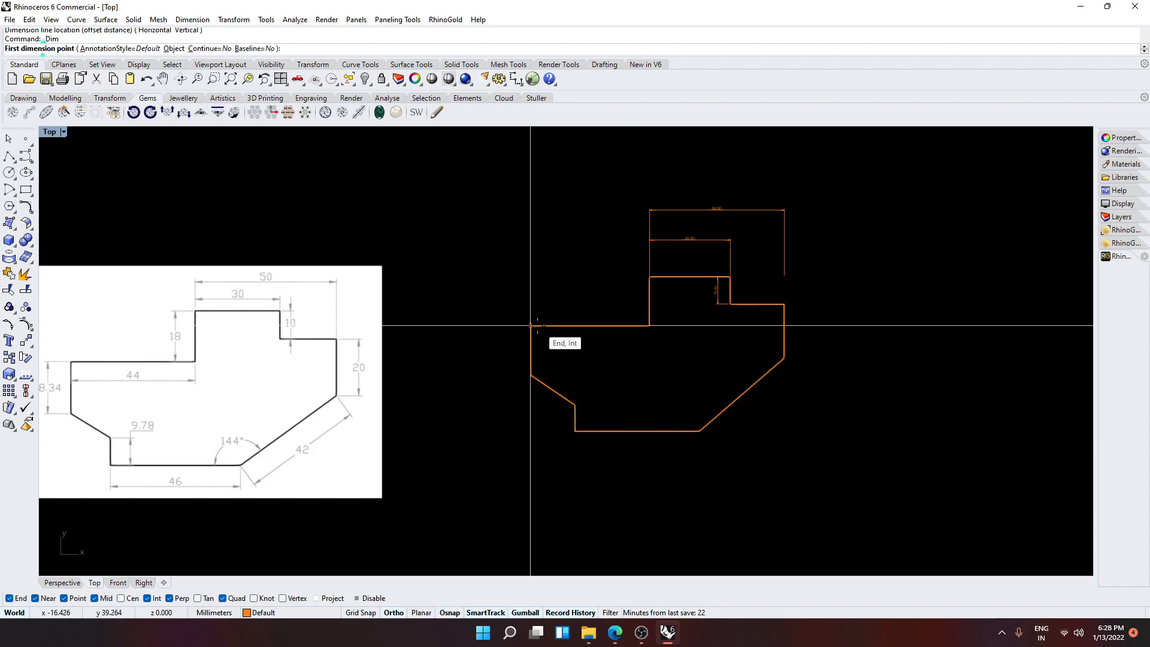
{"action": "left_click", "coordinate": [531, 325]}
{"action": "left_click", "coordinate": [649, 325]}
{"action": "left_click", "coordinate": [647, 338]}
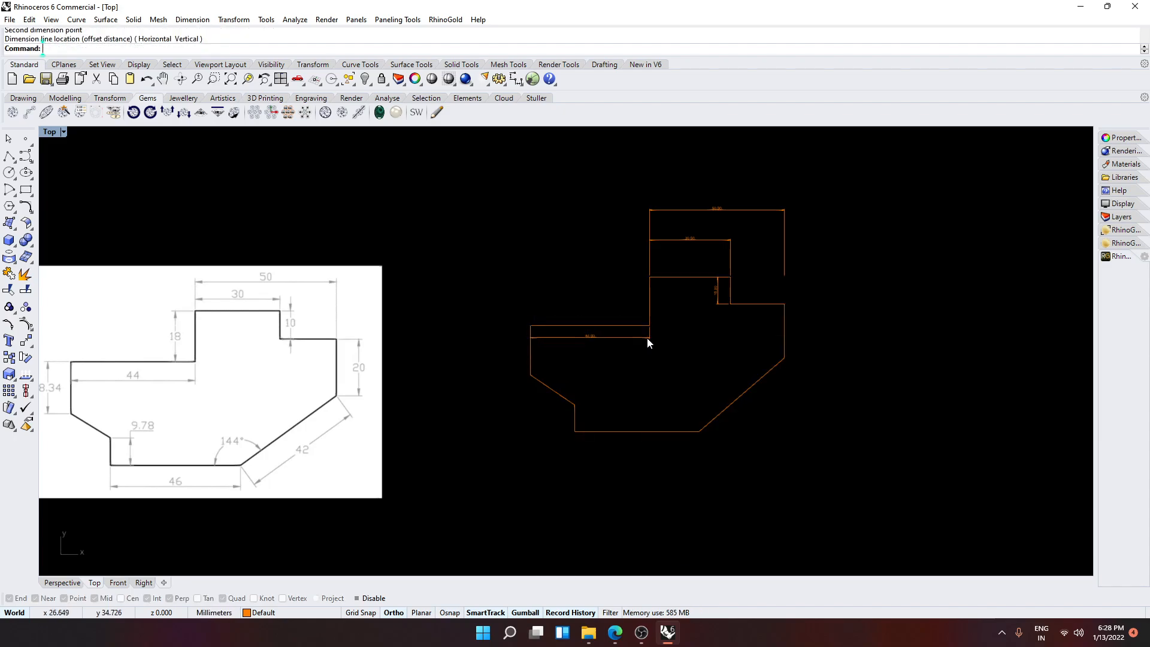
Add a vertical linear dimension to the edge dropping from the topmost edge's left end, placed outside the outline.
{"action": "key", "text": "Return"}
{"action": "left_click", "coordinate": [650, 276]}
{"action": "left_click", "coordinate": [650, 325]}
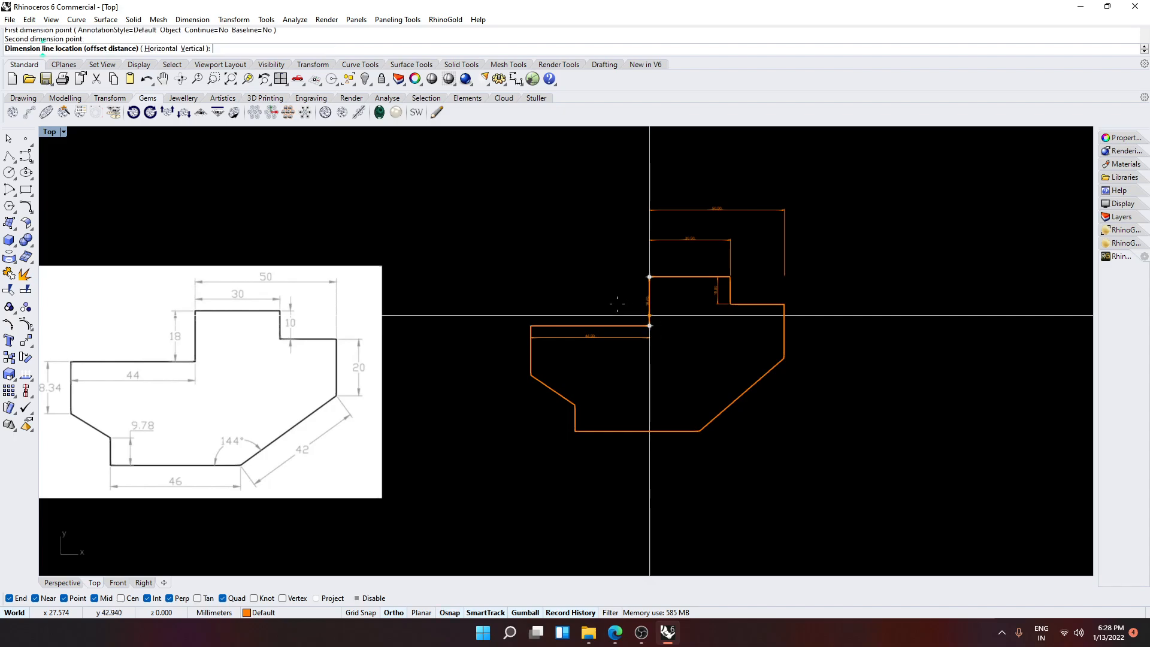
{"action": "left_click", "coordinate": [616, 305]}
Add a vertical linear dimension to the outline's leftmost vertical edge, placed outside it.
{"action": "key", "text": "Return"}
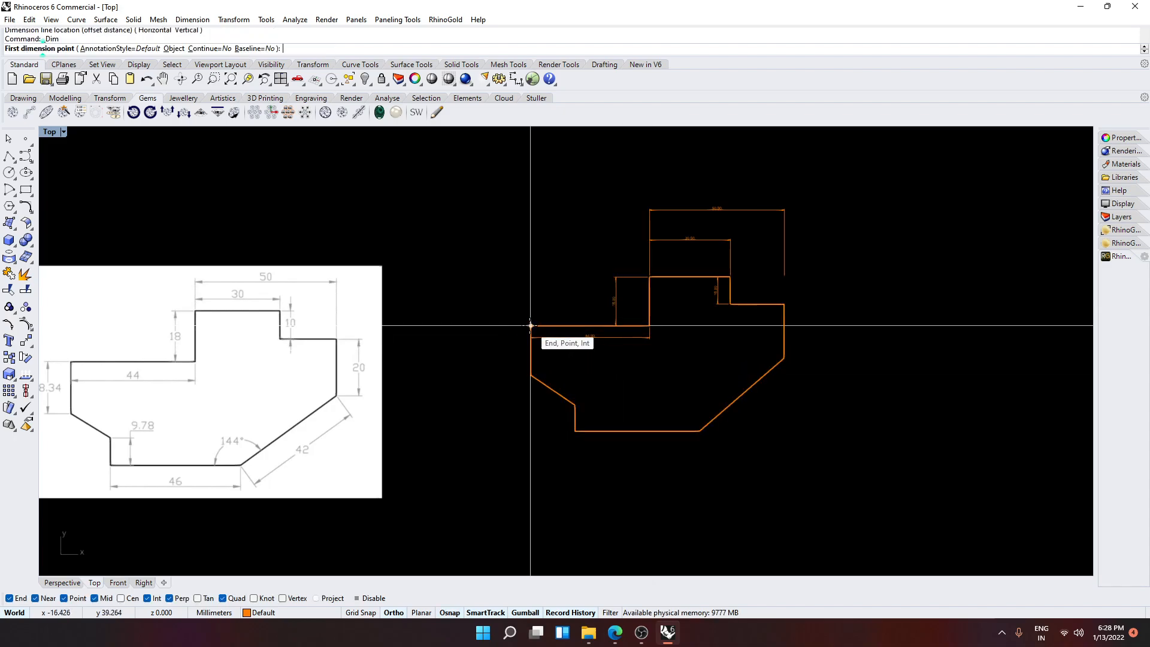
{"action": "left_click", "coordinate": [530, 325]}
{"action": "left_click", "coordinate": [531, 375]}
{"action": "left_click", "coordinate": [514, 353]}
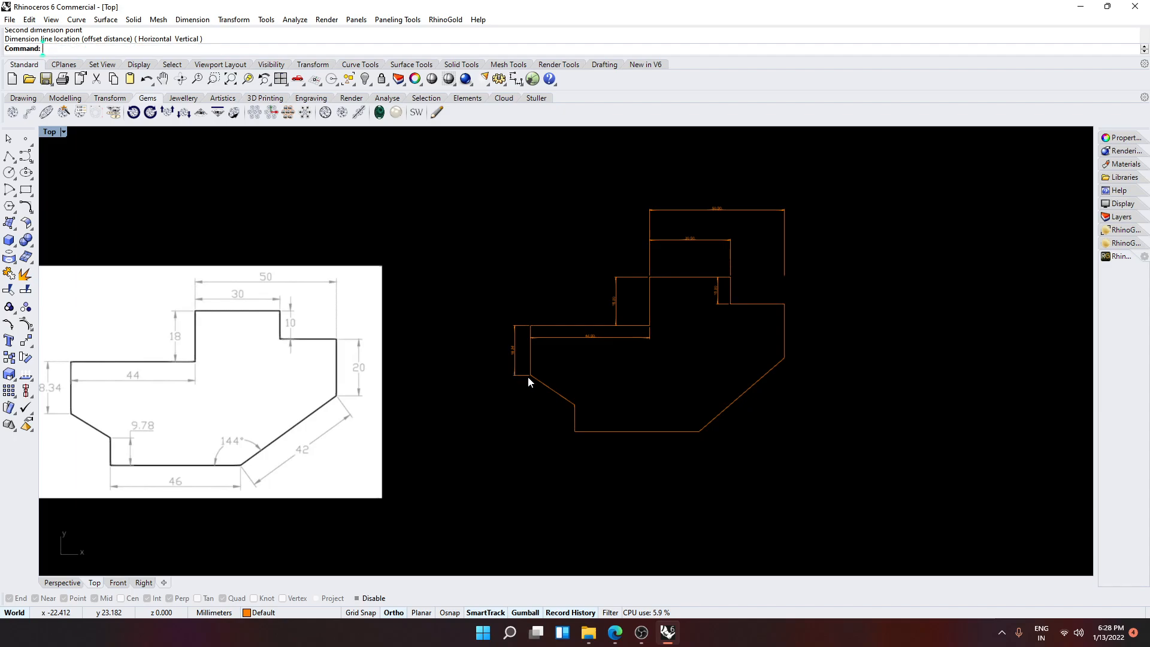
Add a vertical linear dimension to the short vertical edge at the outline's lower left, placed inside the outline.
{"action": "key", "text": "Return"}
{"action": "left_click", "coordinate": [575, 405]}
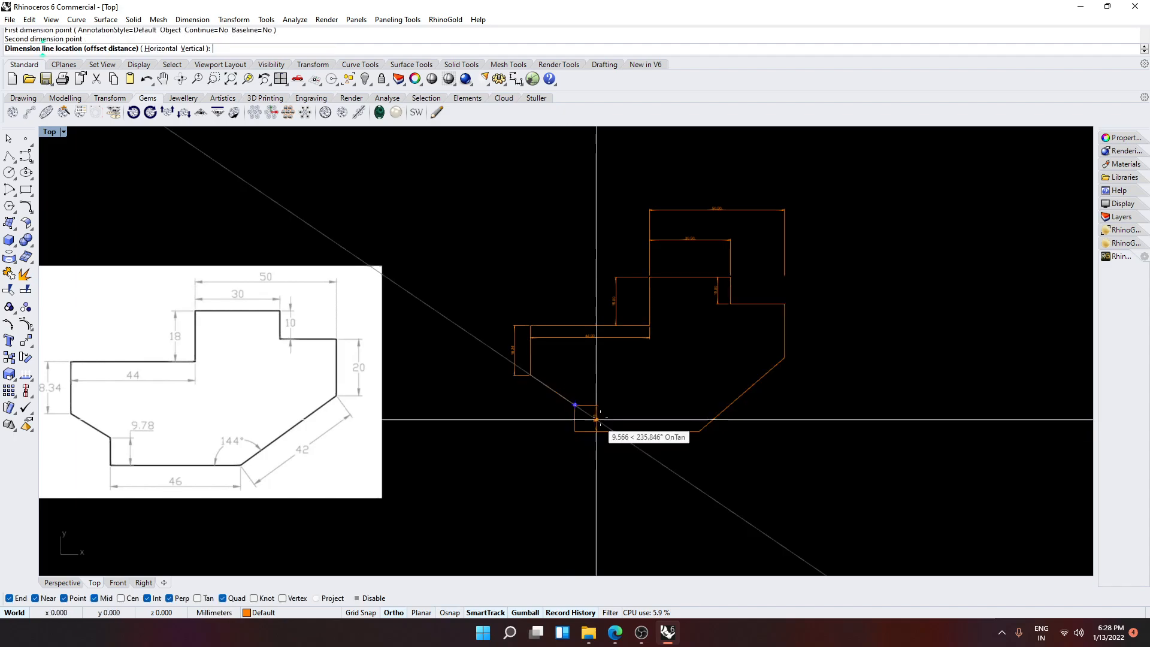
{"action": "left_click", "coordinate": [575, 430]}
{"action": "left_click", "coordinate": [597, 427]}
Add a horizontal linear dimension to the outline's bottom edge, placed below it.
{"action": "key", "text": "Return"}
{"action": "left_click", "coordinate": [575, 431]}
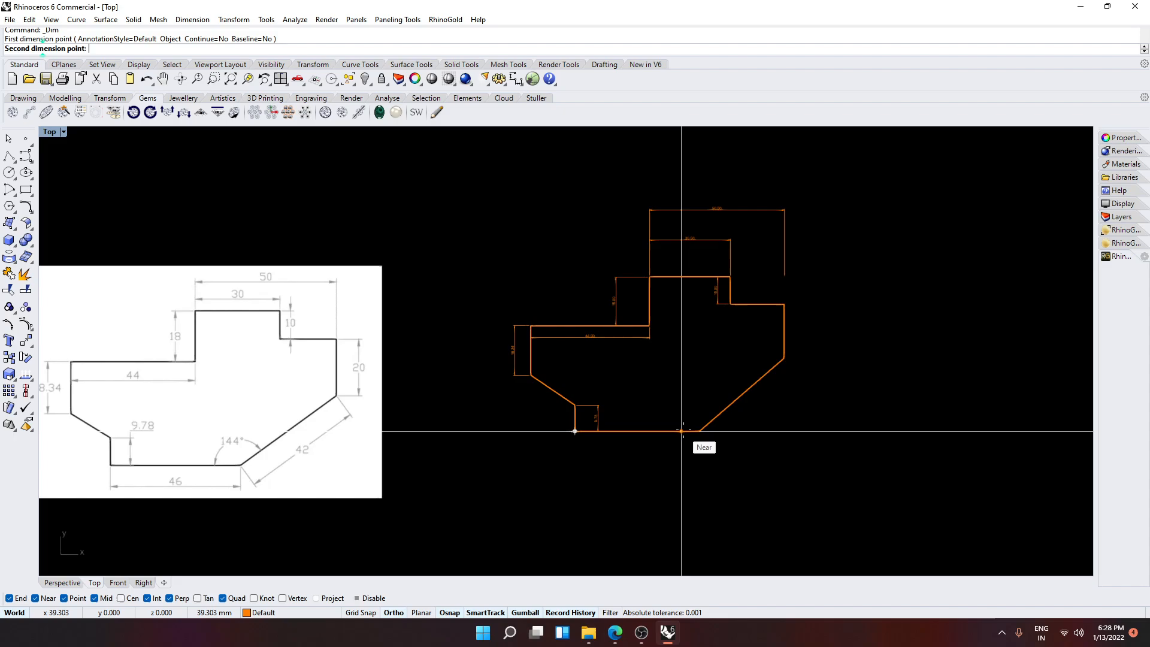
{"action": "left_click", "coordinate": [699, 431]}
{"action": "left_click", "coordinate": [695, 470]}
Add a vertical linear dimension between the endpoints of the lower-right sloped edge, placed outside the outline.
{"action": "key", "text": "Return"}
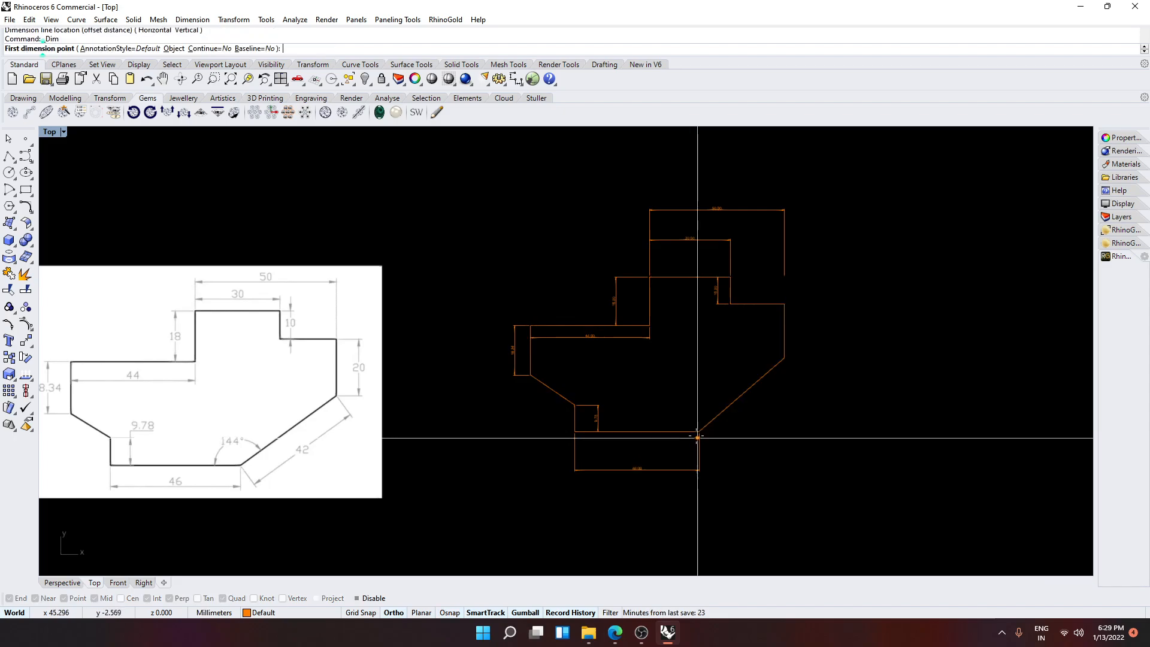
{"action": "left_click", "coordinate": [699, 431]}
{"action": "left_click", "coordinate": [784, 358]}
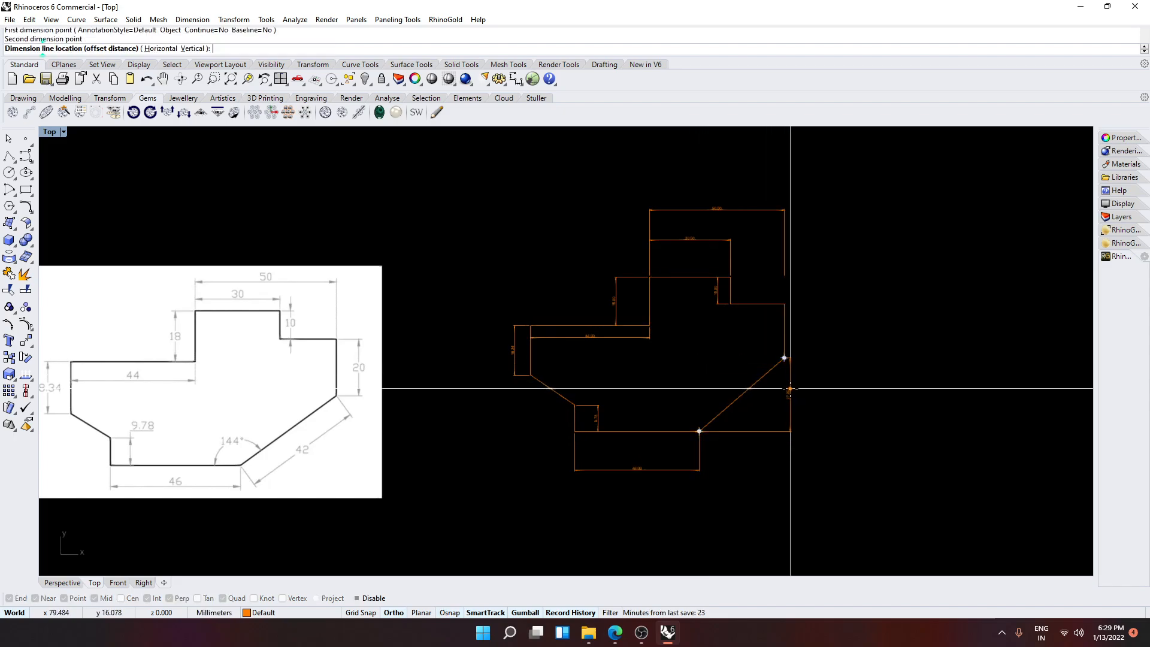
{"action": "left_click", "coordinate": [795, 410]}
Add a vertical linear dimension to the outline's rightmost vertical edge, placed outside it.
{"action": "key", "text": "Return"}
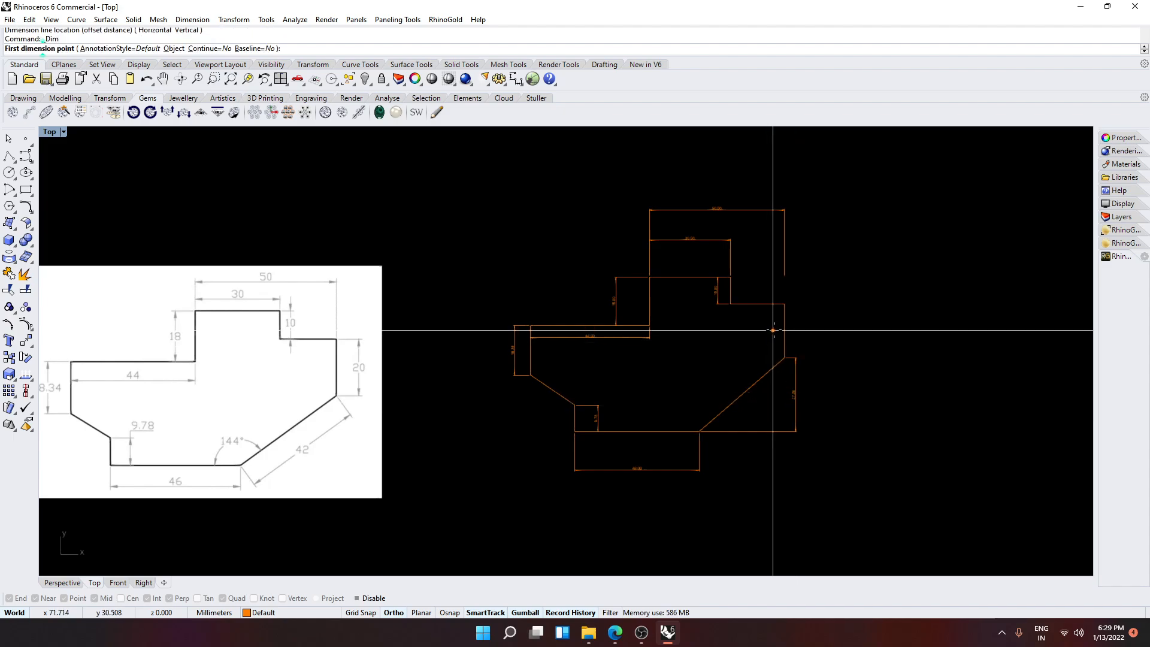
{"action": "left_click", "coordinate": [784, 304]}
{"action": "left_click", "coordinate": [784, 357]}
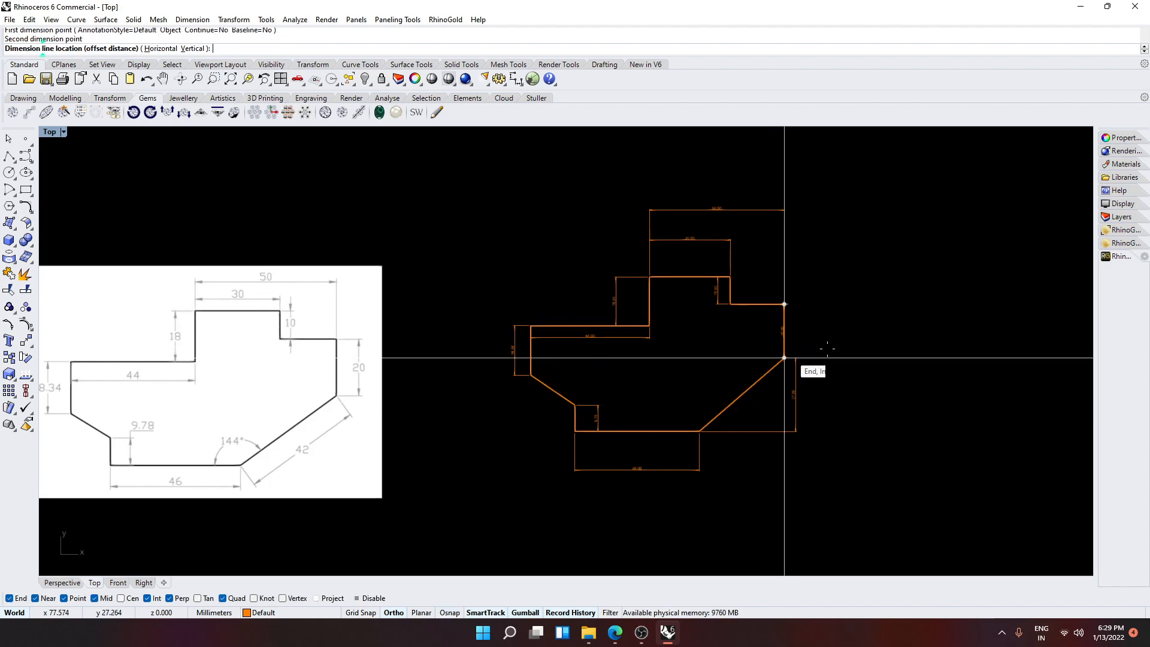
{"action": "left_click", "coordinate": [837, 346]}
Examine the dimension values all around the outline, from the topmost edges to the bottom and sloped edges.
{"action": "scroll", "coordinate": [639, 234], "scroll_direction": "up", "scroll_amount": 5}
{"action": "scroll", "coordinate": [737, 243], "scroll_direction": "up", "scroll_amount": 5}
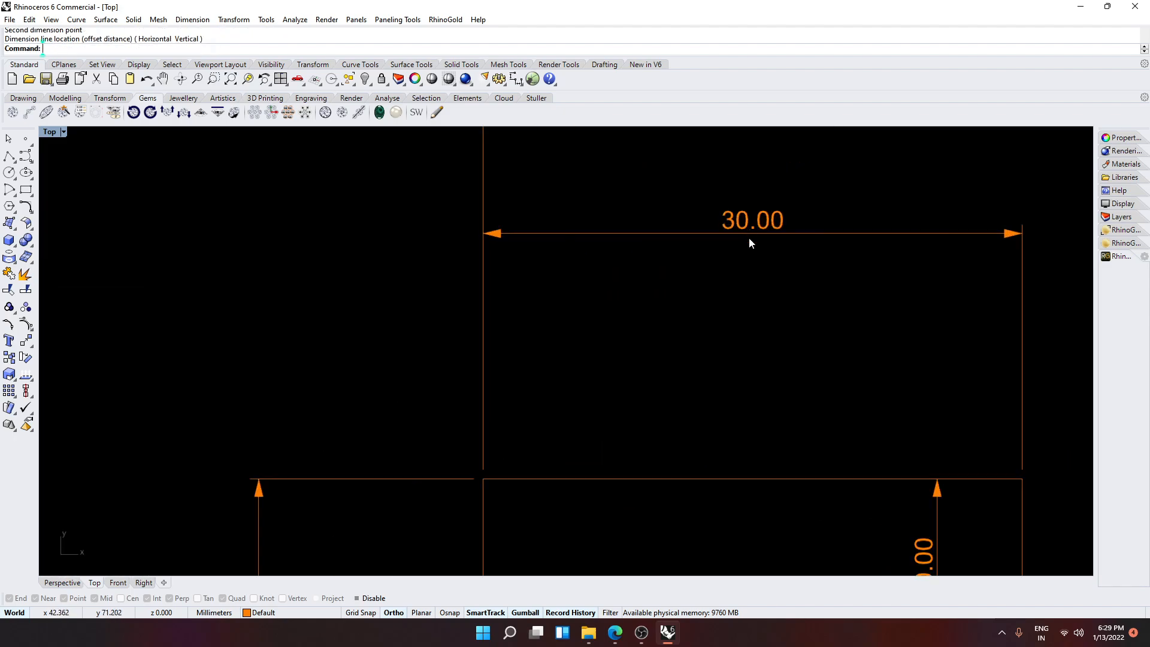
{"action": "scroll", "coordinate": [797, 239], "scroll_direction": "down", "scroll_amount": 5}
{"action": "right_click_drag", "start_coordinate": [844, 241], "coordinate": [654, 270]}
{"action": "scroll", "coordinate": [625, 200], "scroll_direction": "up", "scroll_amount": 2}
{"action": "scroll", "coordinate": [625, 198], "scroll_direction": "up", "scroll_amount": 2}
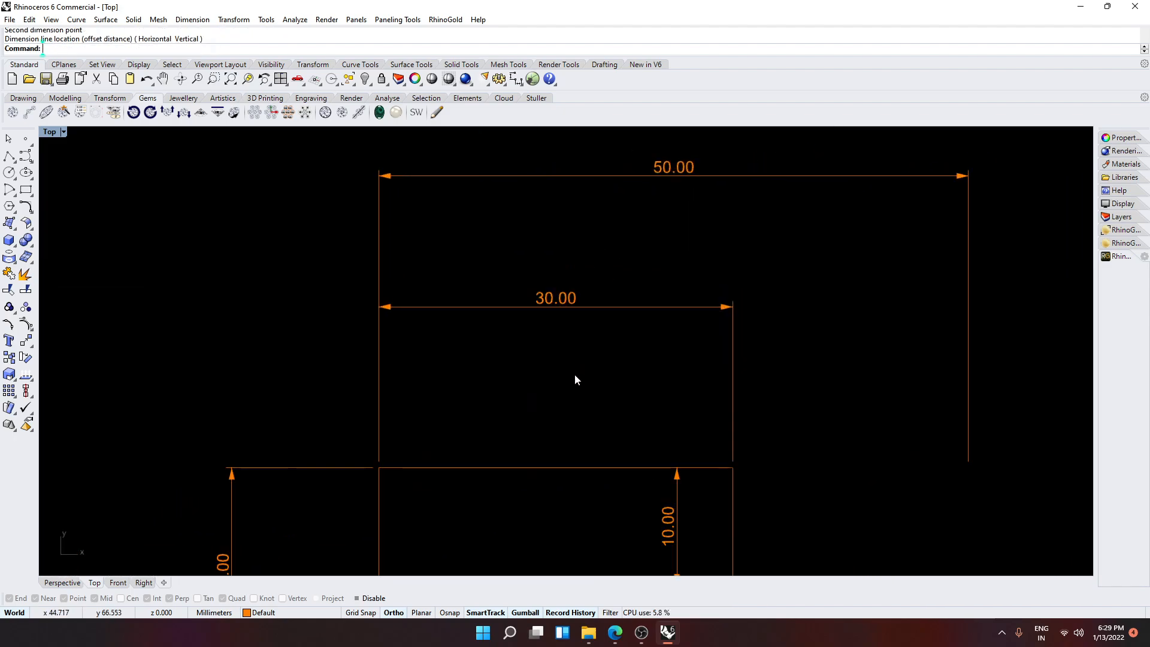
{"action": "scroll", "coordinate": [523, 366], "scroll_direction": "down", "scroll_amount": 4}
{"action": "right_click_drag", "start_coordinate": [510, 414], "coordinate": [573, 272]}
{"action": "scroll", "coordinate": [398, 432], "scroll_direction": "down", "scroll_amount": 2}
{"action": "right_click_drag", "start_coordinate": [336, 500], "coordinate": [293, 214]}
{"action": "scroll", "coordinate": [194, 414], "scroll_direction": "up", "scroll_amount": 2}
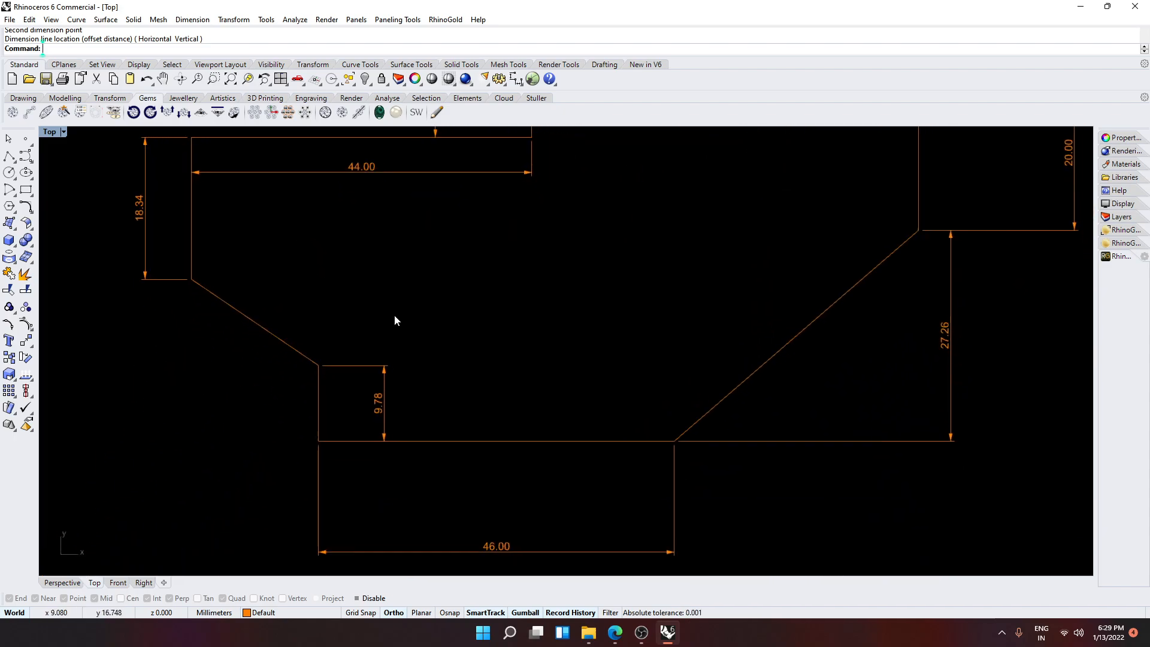
{"action": "scroll", "coordinate": [394, 317], "scroll_direction": "down", "scroll_amount": 2}
{"action": "right_click_drag", "start_coordinate": [518, 418], "coordinate": [418, 422]}
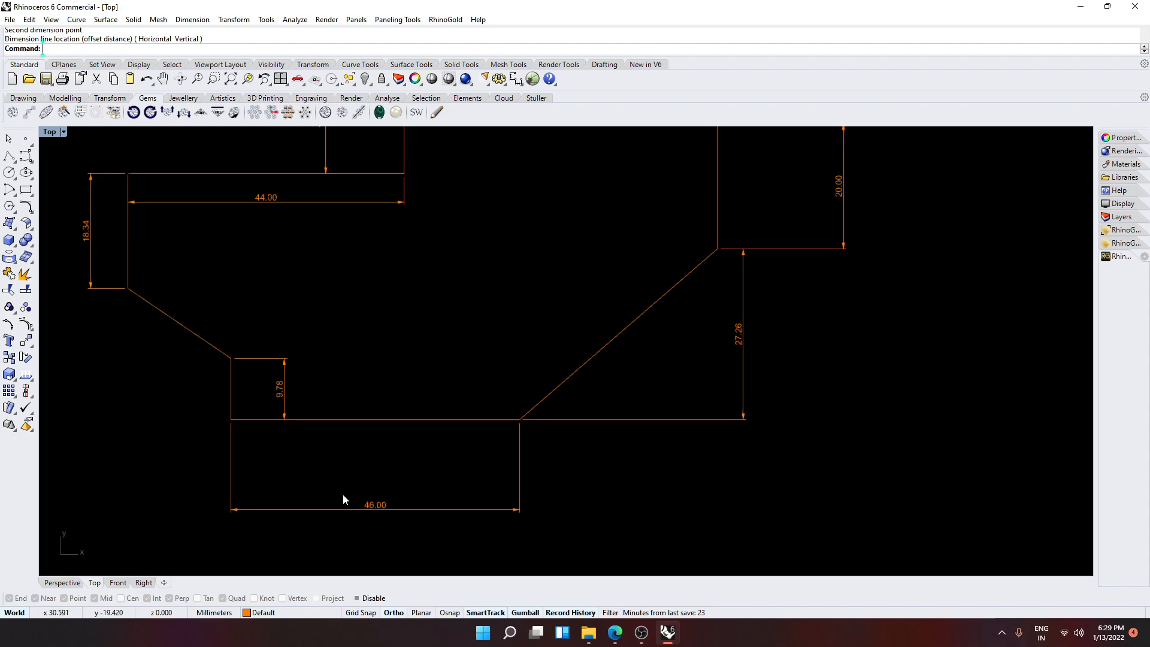
{"action": "right_click_drag", "start_coordinate": [760, 265], "coordinate": [621, 399]}
{"action": "right_click_drag", "start_coordinate": [624, 344], "coordinate": [801, 518]}
{"action": "scroll", "coordinate": [577, 382], "scroll_direction": "up", "scroll_amount": 2}
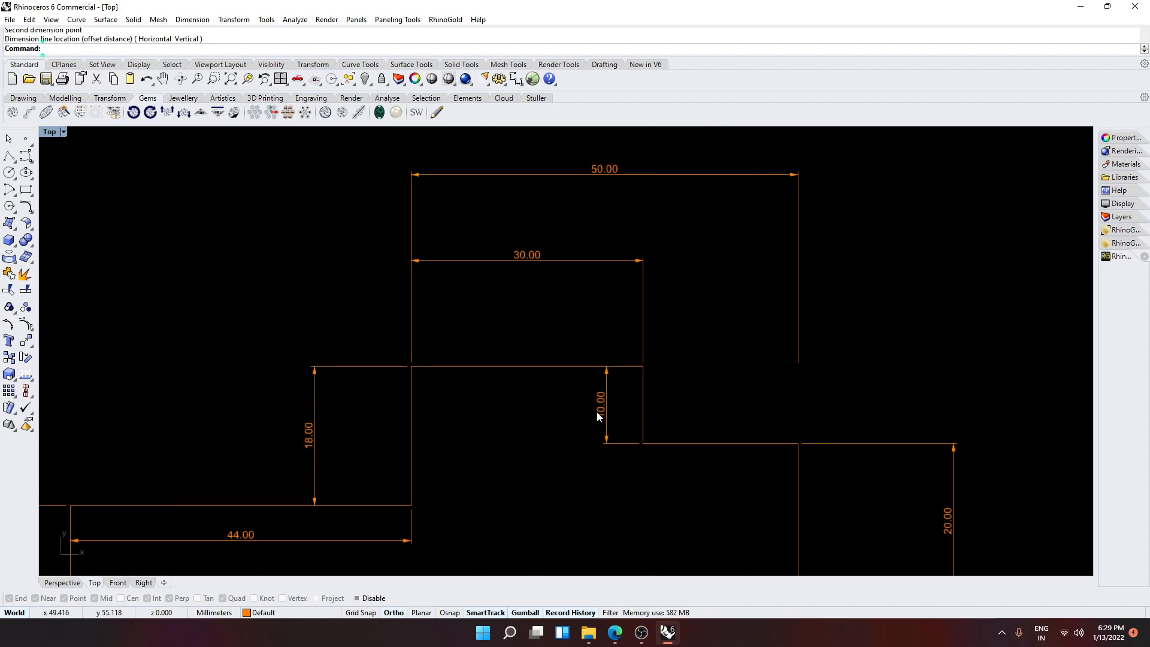
{"action": "right_click_drag", "start_coordinate": [596, 411], "coordinate": [628, 219]}
{"action": "right_click_drag", "start_coordinate": [796, 435], "coordinate": [665, 364]}
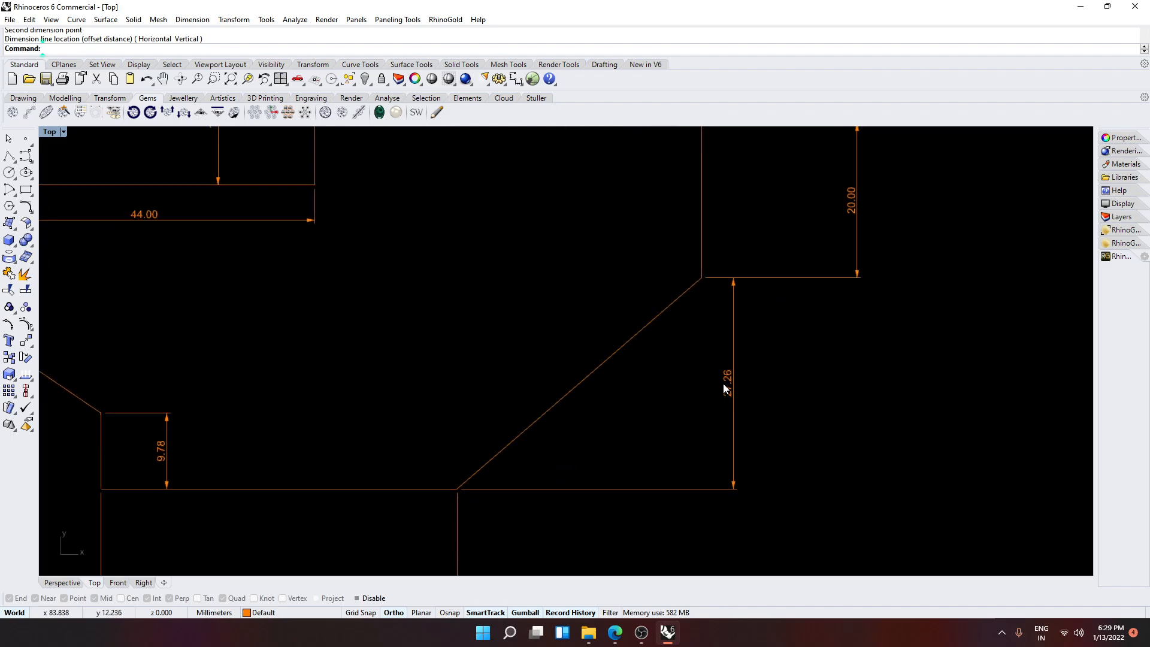
Replace the vertical dimension on the lower-right sloped edge with an aligned dimension along that edge, placed outside the outline.
{"action": "left_click", "coordinate": [731, 411]}
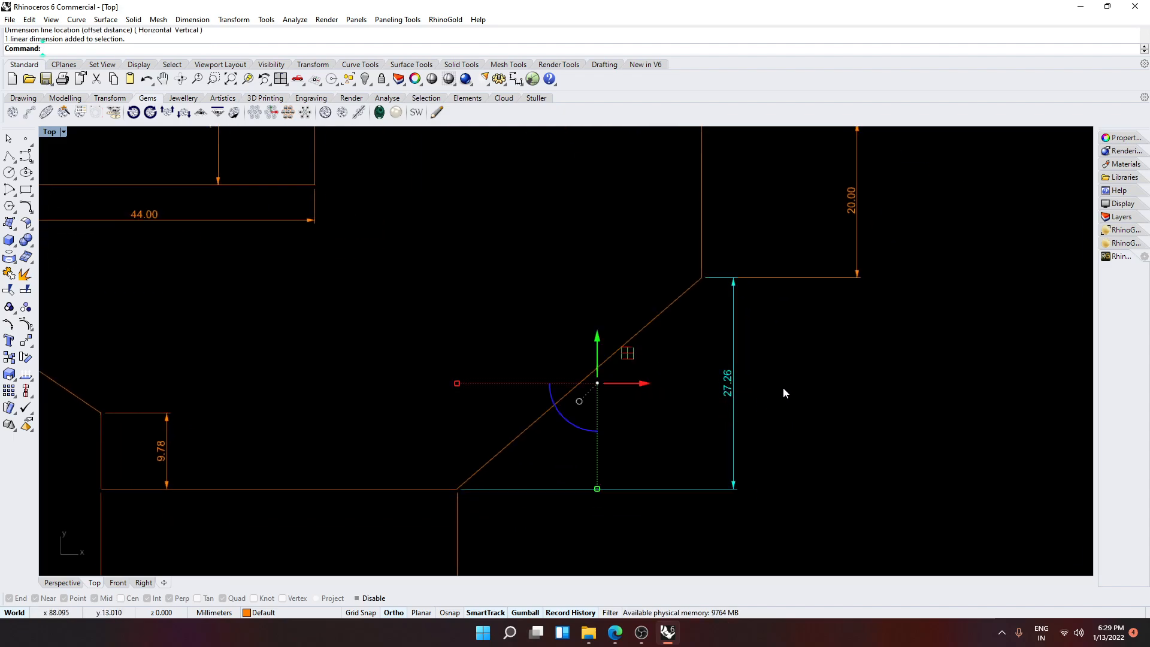
{"action": "key", "text": "Delete"}
{"action": "left_click", "coordinate": [192, 19]}
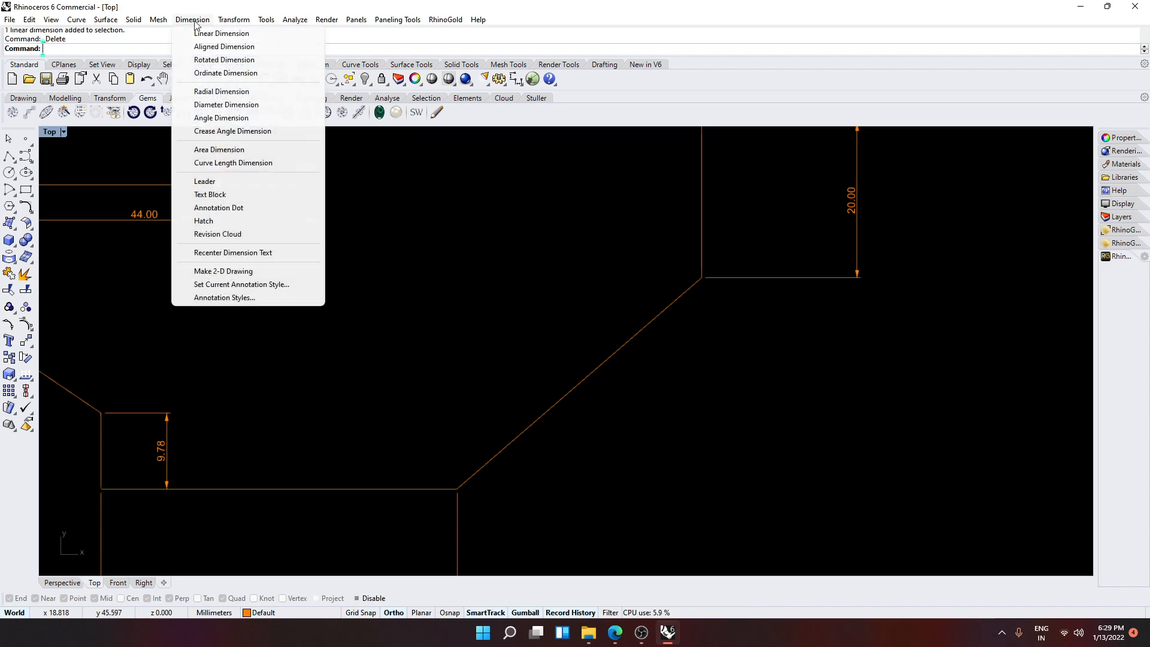
{"action": "left_click", "coordinate": [225, 47]}
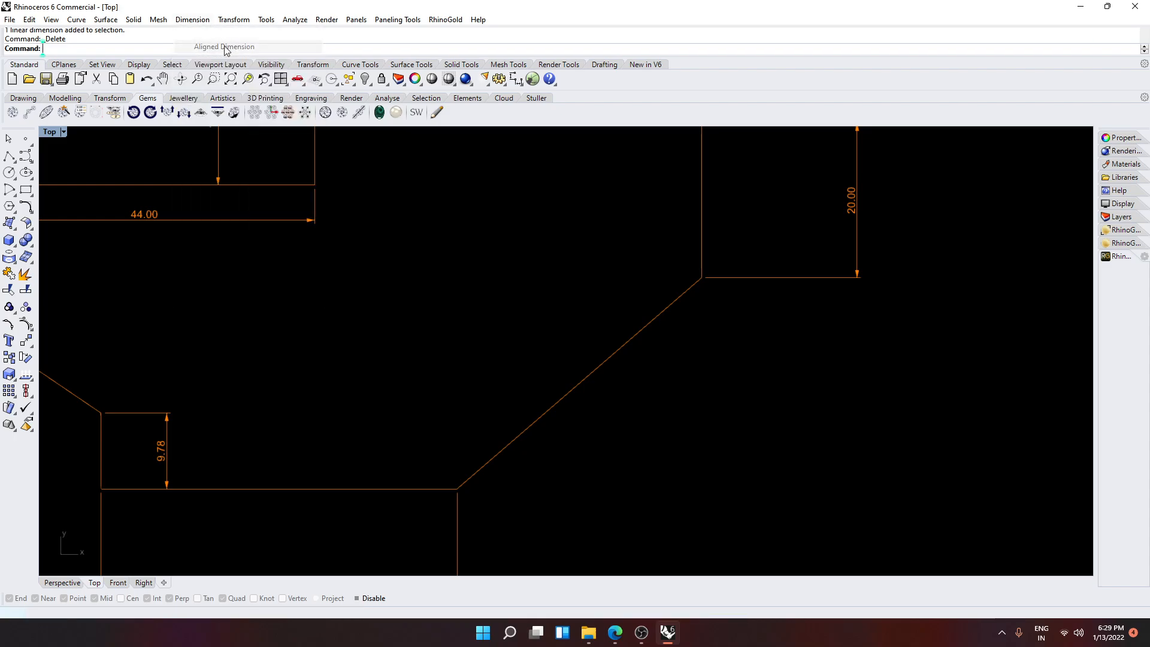
{"action": "left_click", "coordinate": [458, 489]}
{"action": "left_click", "coordinate": [702, 277]}
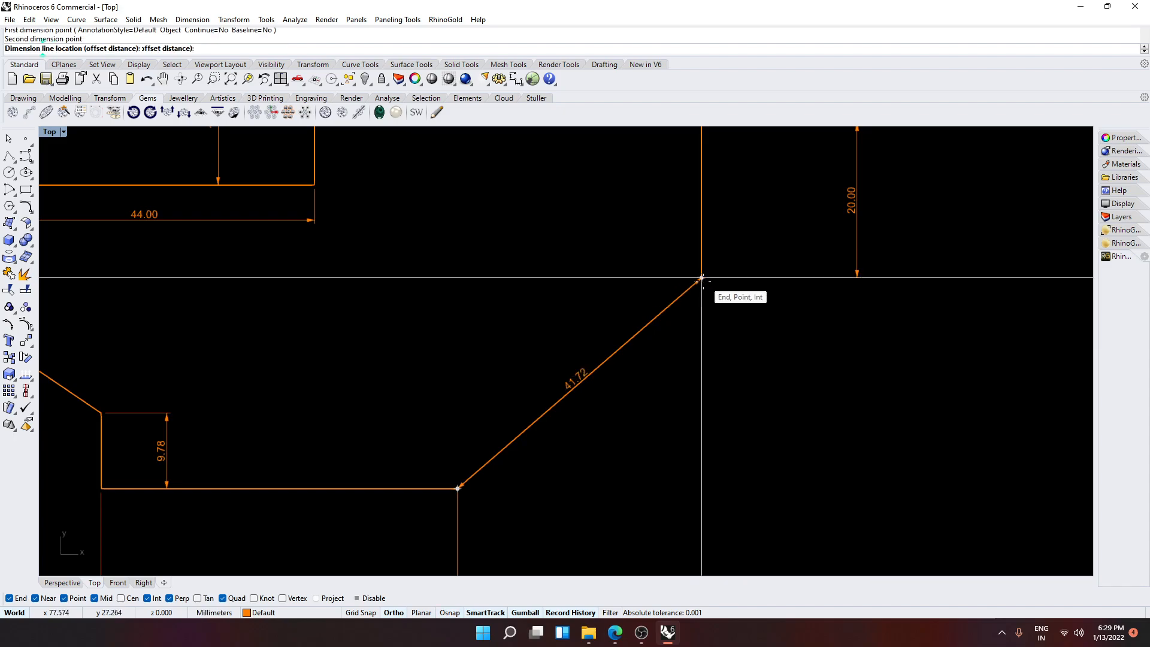
{"action": "left_click", "coordinate": [743, 355]}
Compare the sloped edge's aligned dimension and the whole dimensioned outline with the reference picture.
{"action": "scroll", "coordinate": [629, 406], "scroll_direction": "up", "scroll_amount": 2}
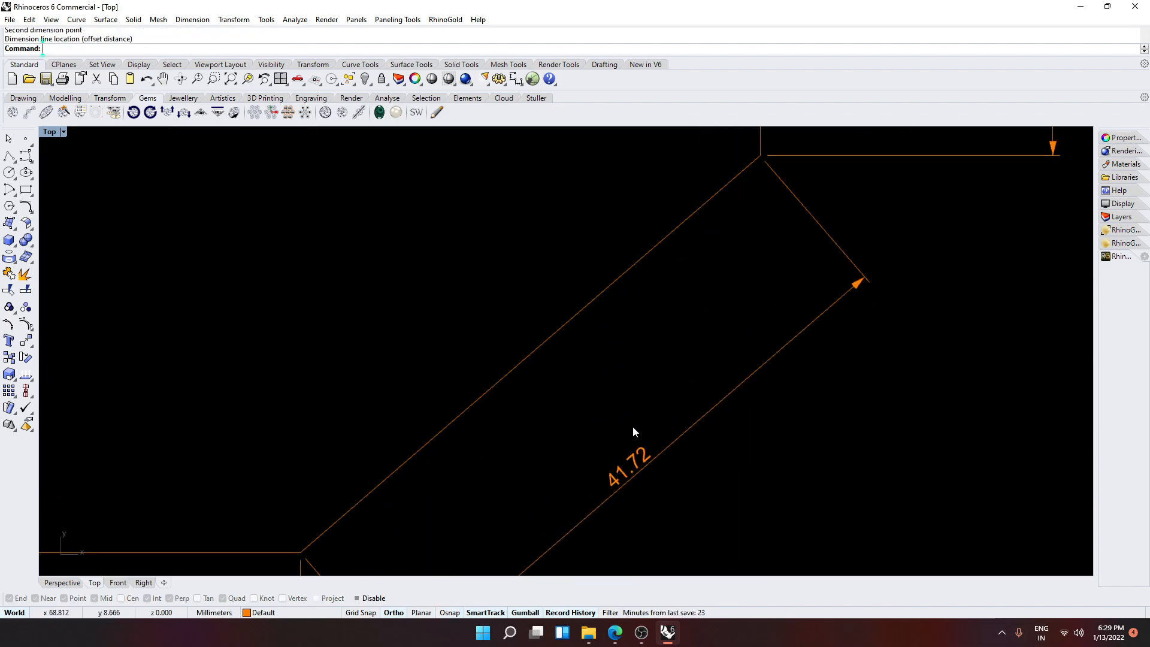
{"action": "scroll", "coordinate": [630, 426], "scroll_direction": "down", "scroll_amount": 5}
{"action": "scroll", "coordinate": [781, 428], "scroll_direction": "up", "scroll_amount": 5}
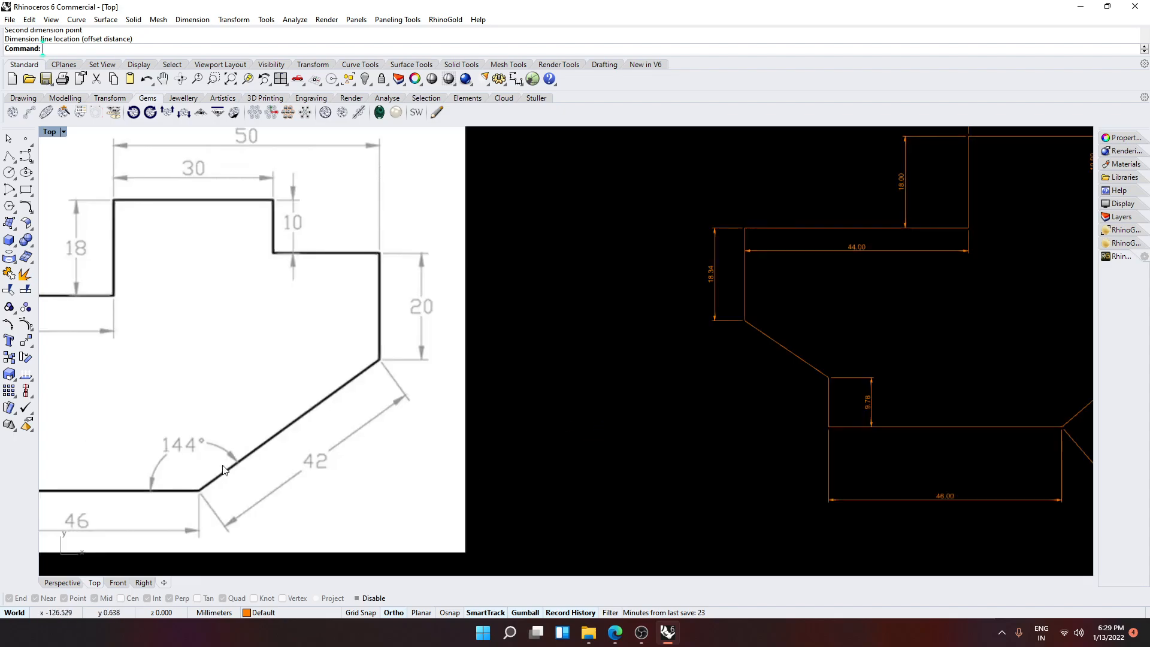
{"action": "scroll", "coordinate": [725, 428], "scroll_direction": "down", "scroll_amount": 3}
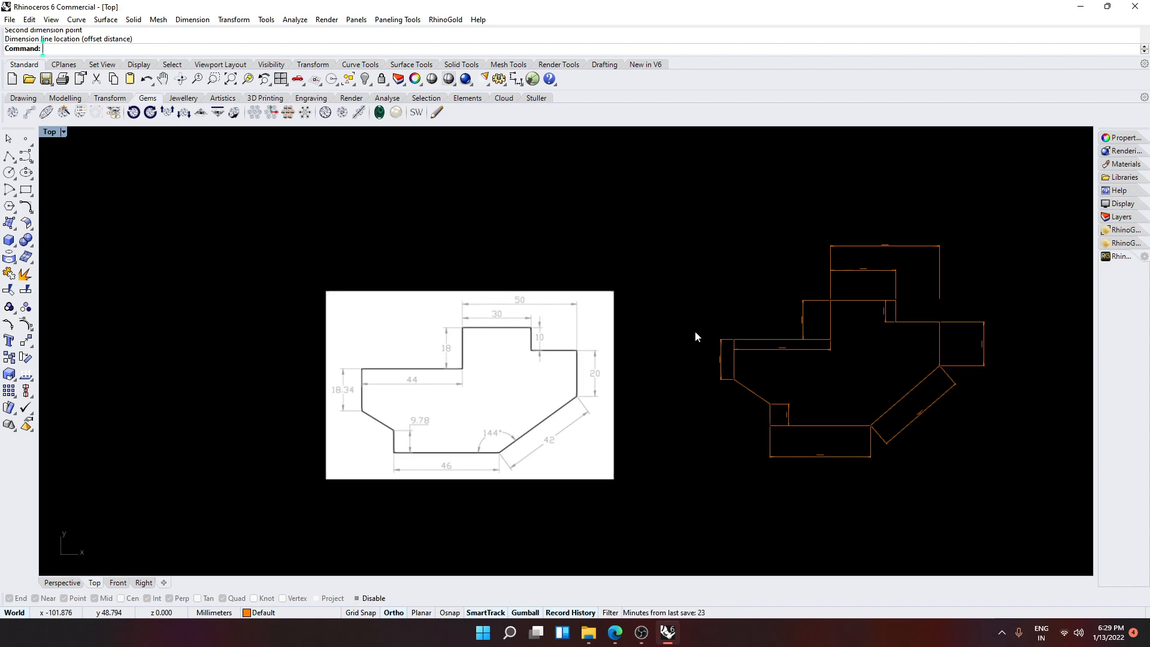
{"action": "scroll", "coordinate": [615, 293], "scroll_direction": "up", "scroll_amount": 3}
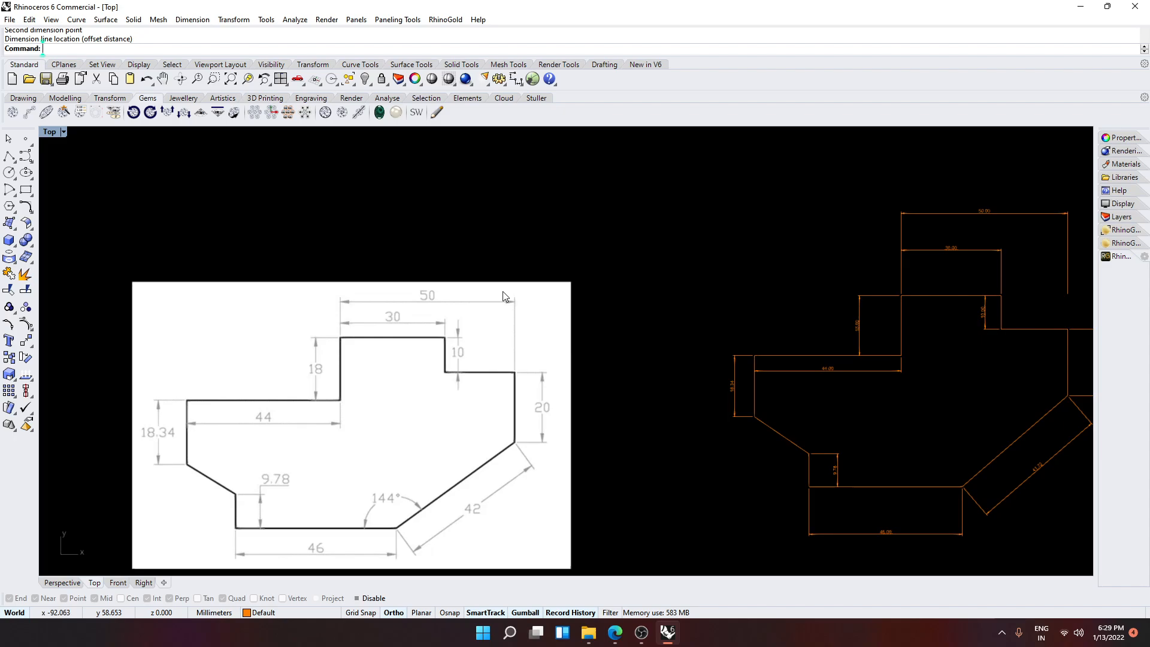